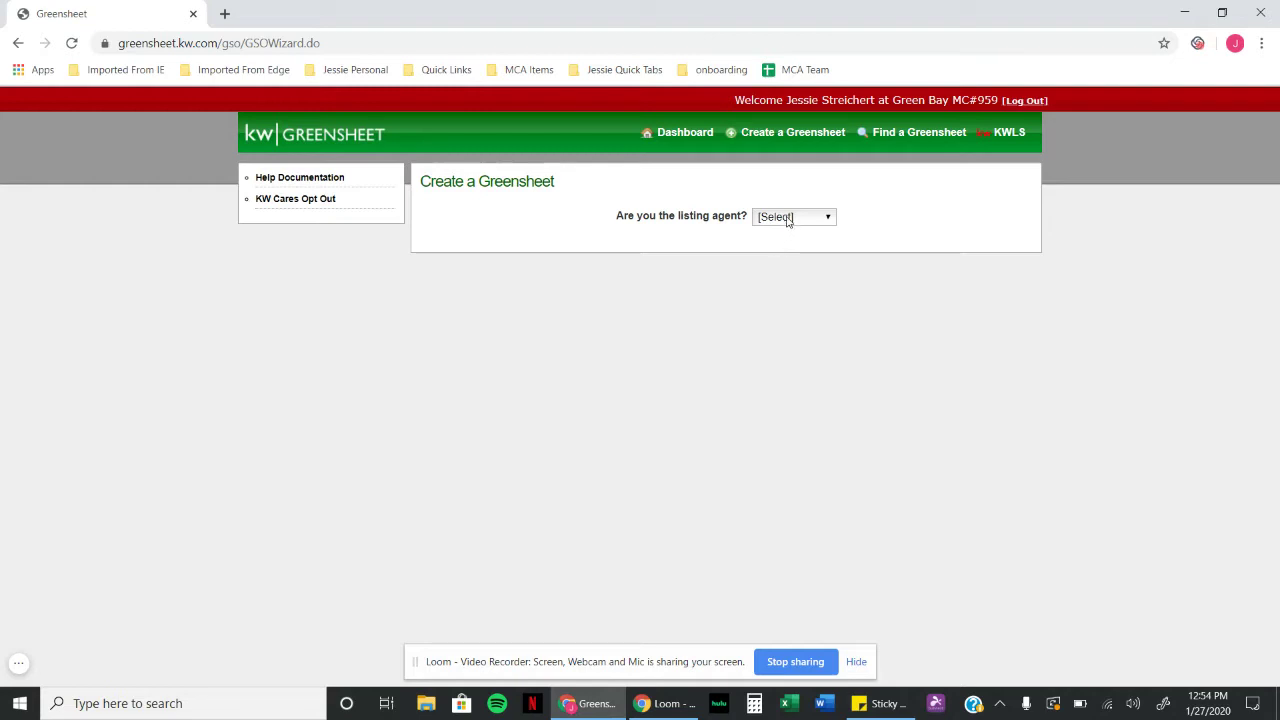
Step: Answer 'Yes, I am' for listing agent and 'Yes, it has' for being entered in KWLS
left_click(788, 220)
left_click(796, 270)
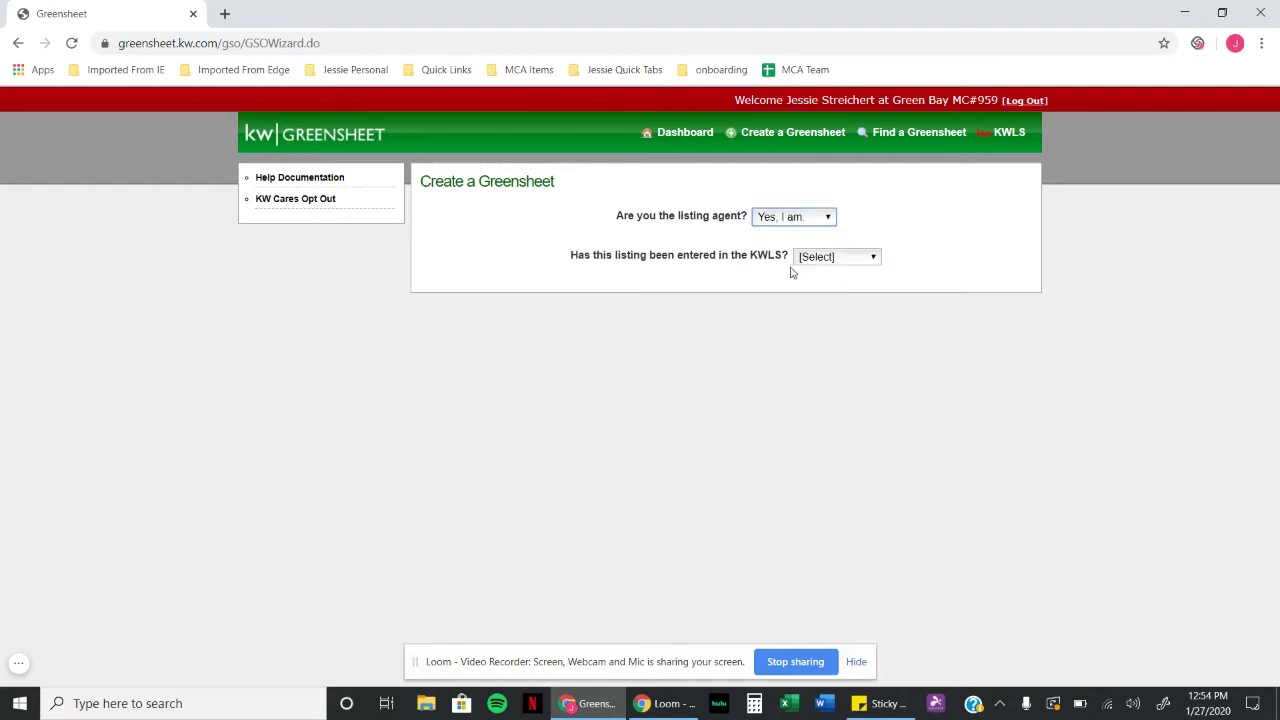
left_click(830, 262)
left_click(824, 306)
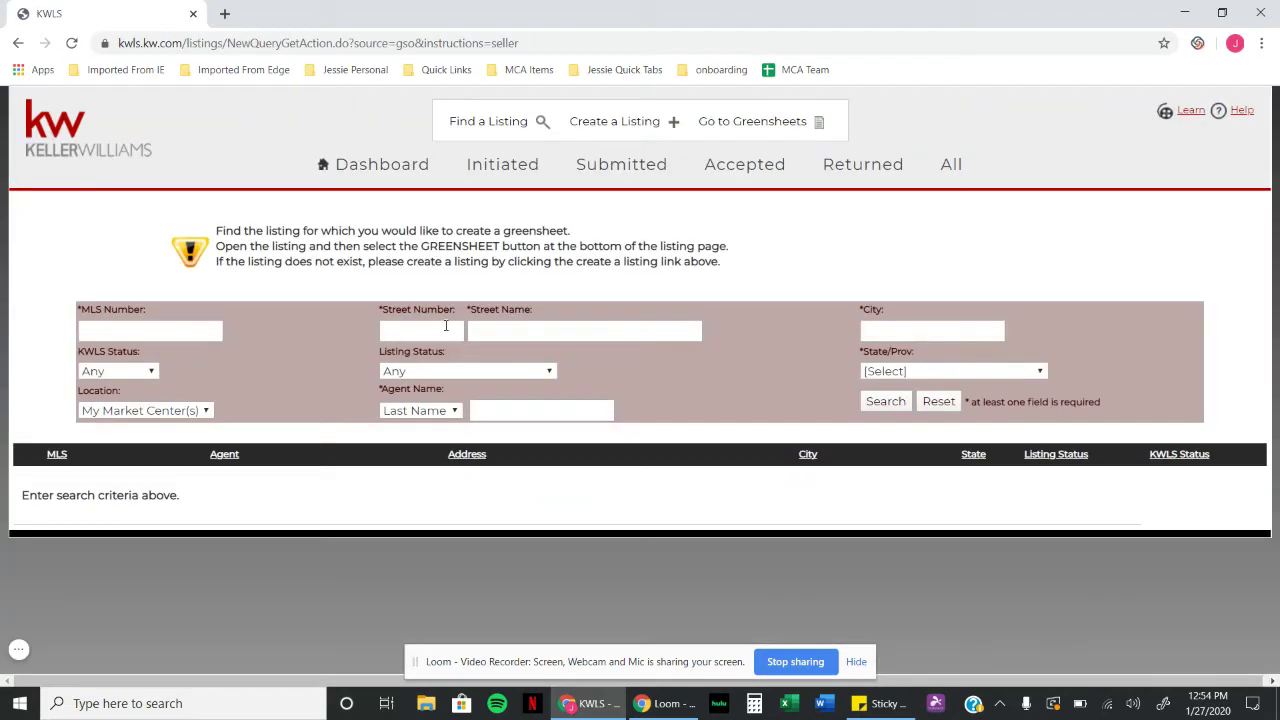
left_click(446, 328)
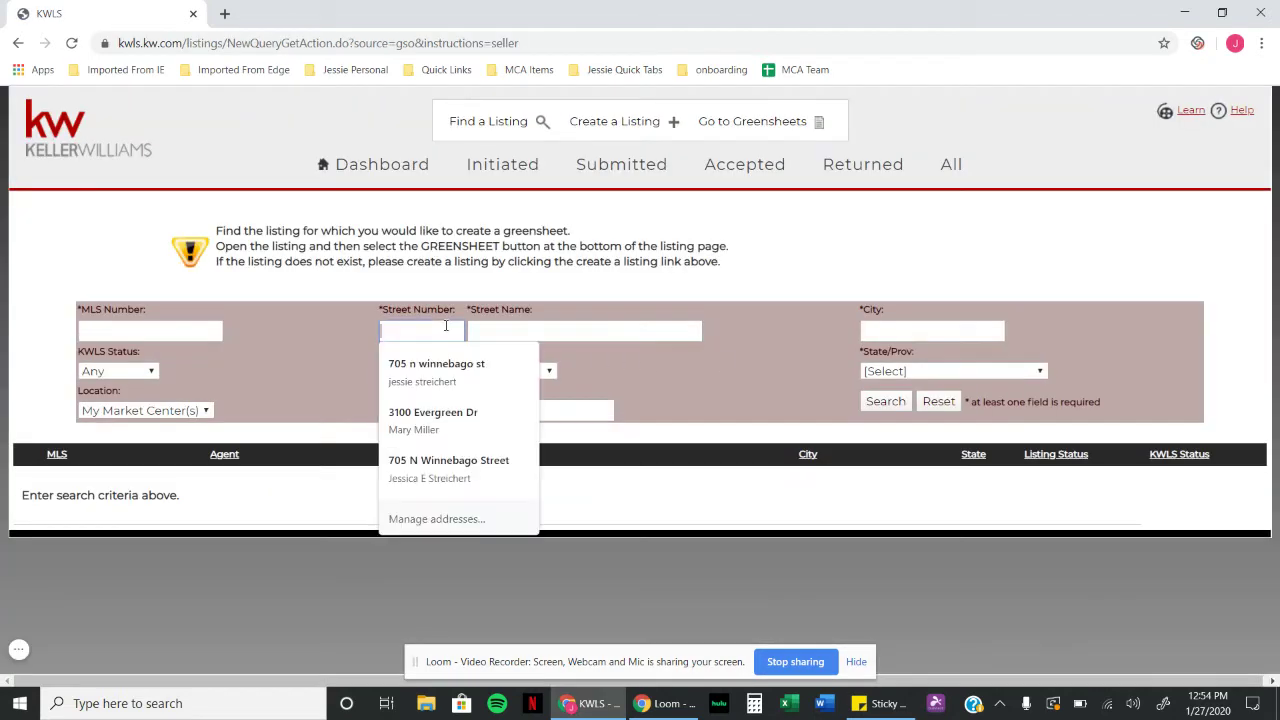
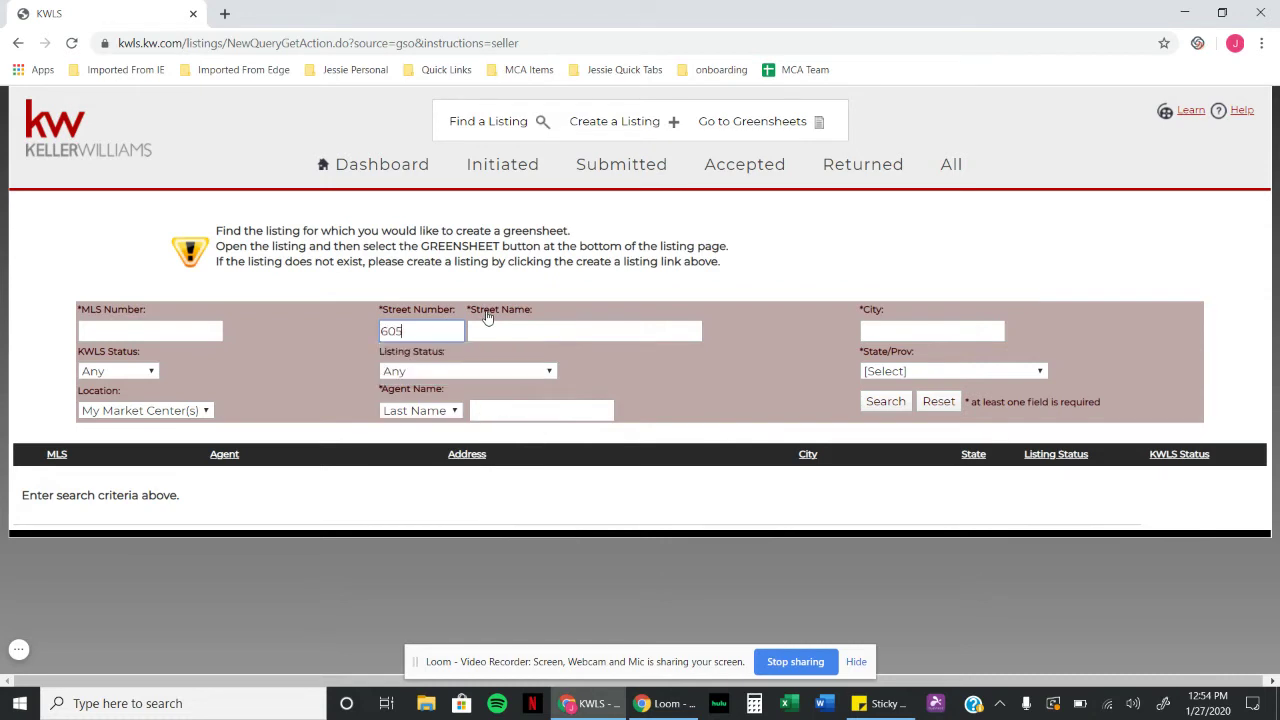
left_click(505, 328)
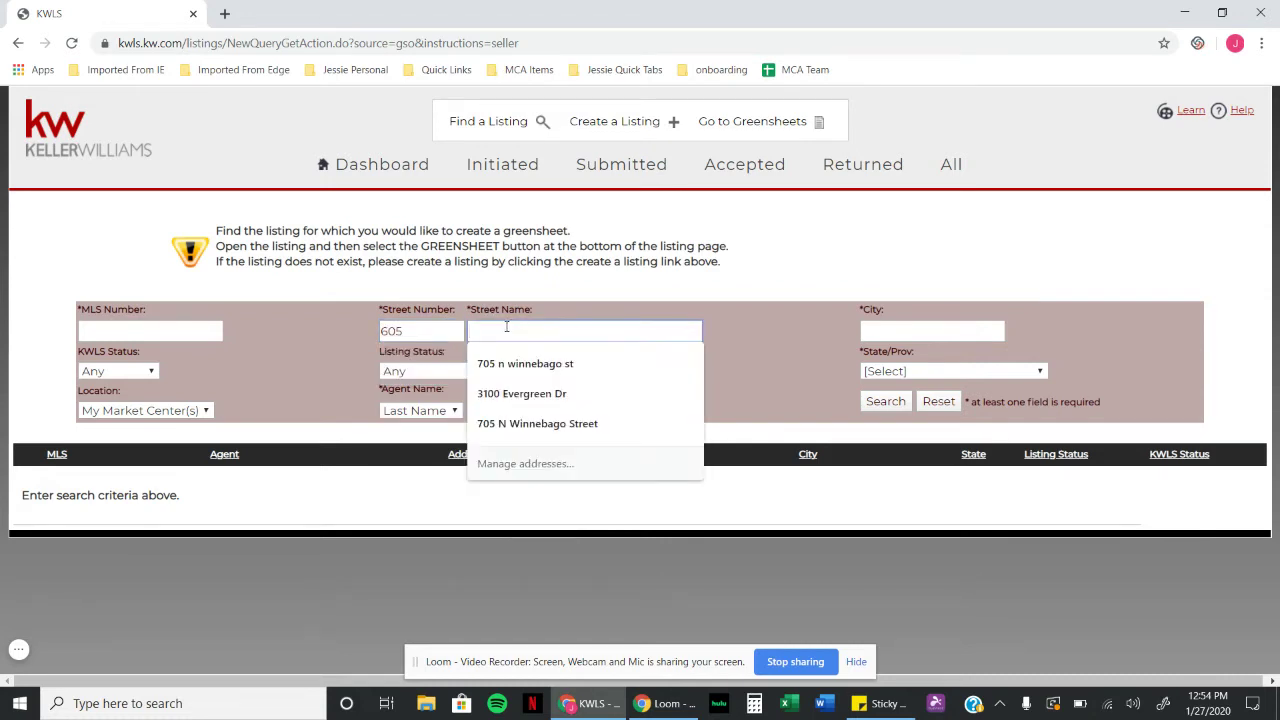
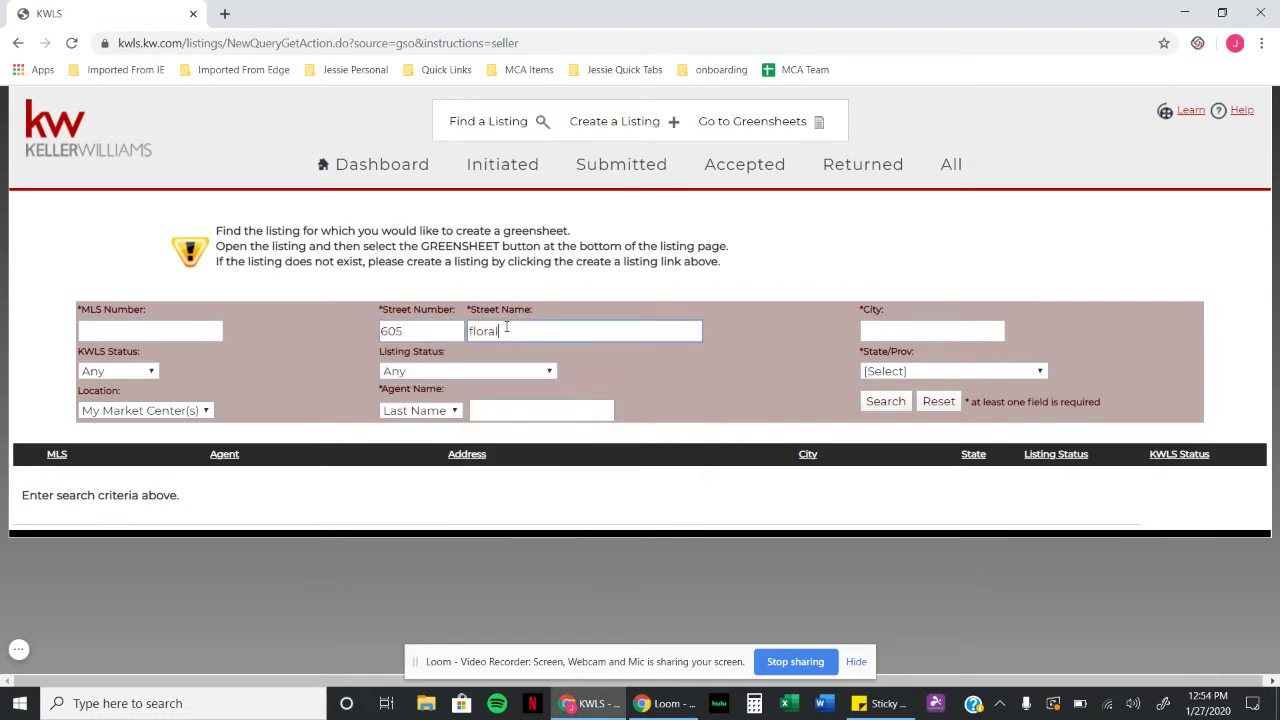
left_click(888, 404)
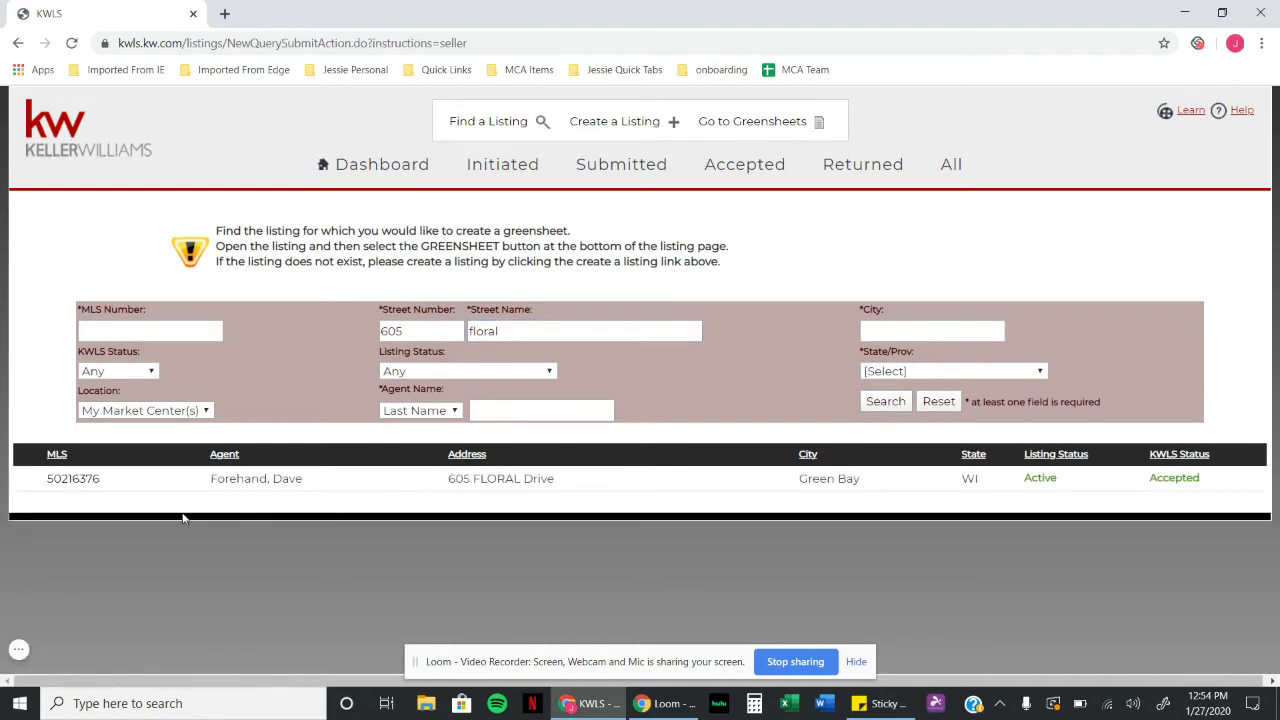
left_click(88, 480)
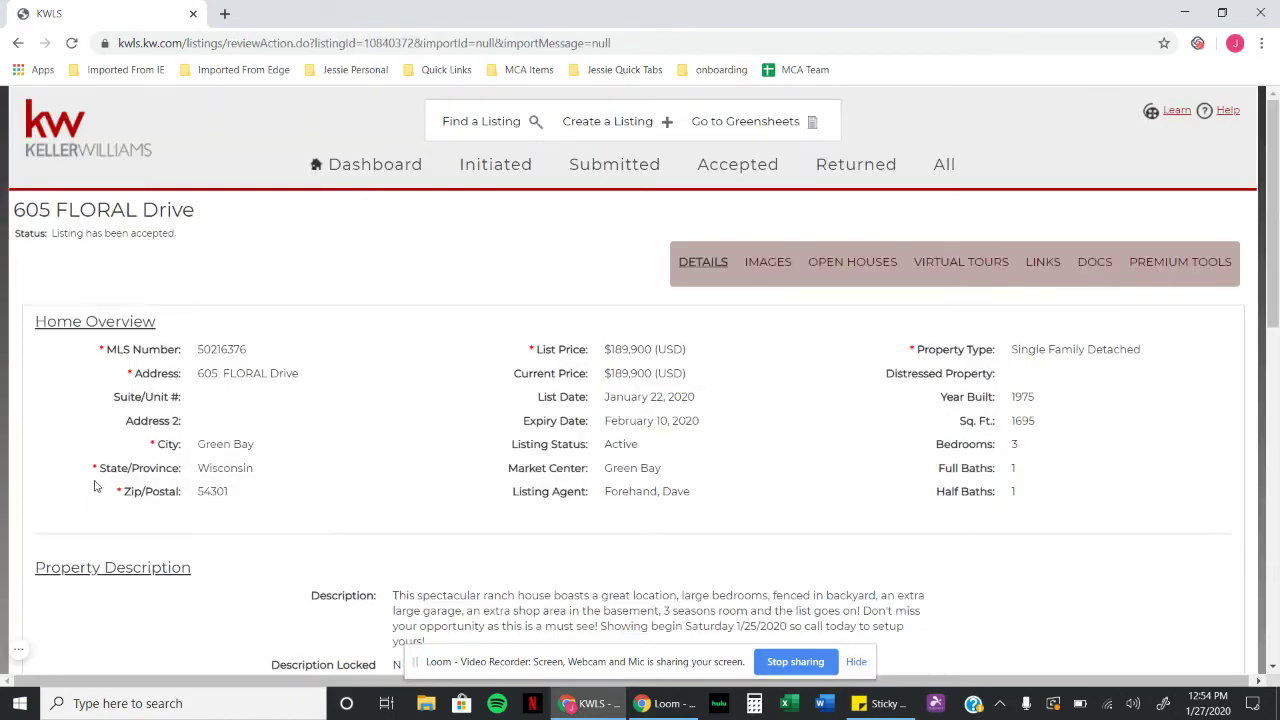
scroll(845, 394, "down", 1)
scroll(845, 394, "down", 8)
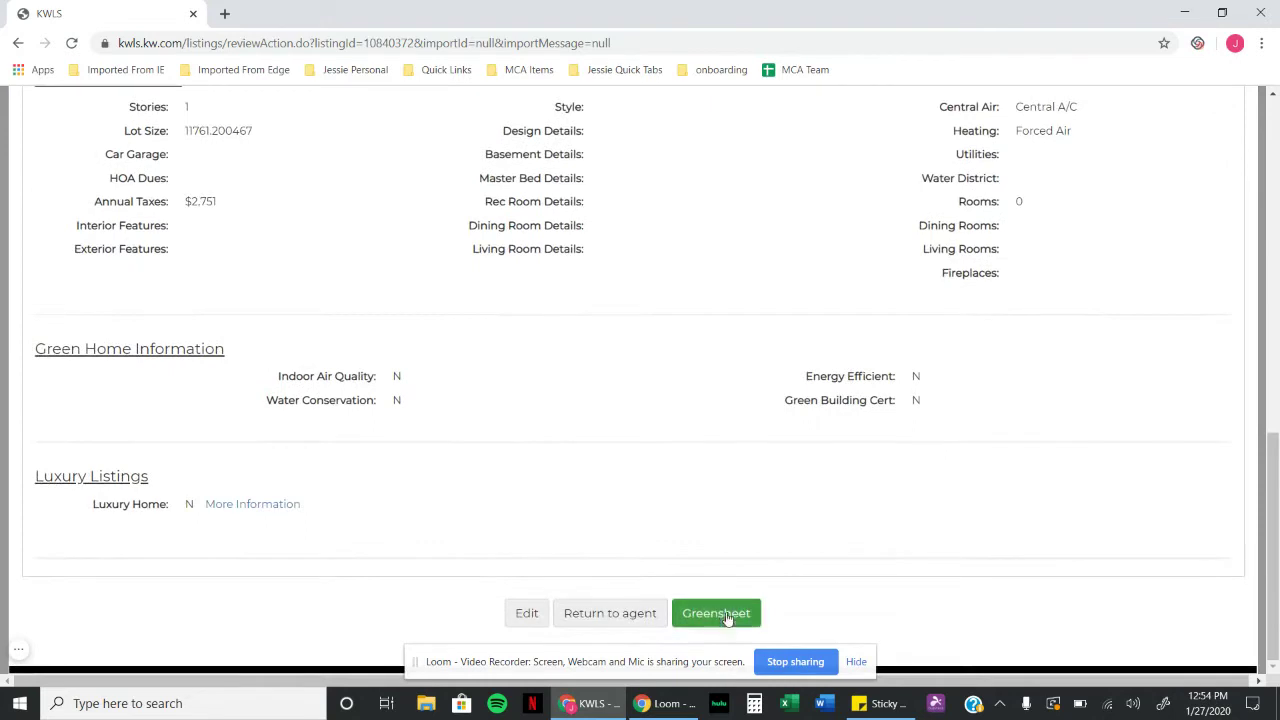
Step: Create a greensheet with outgoing referral 'yes', contract date 01/26/2020 and close date 03/06/2020
left_click(712, 616)
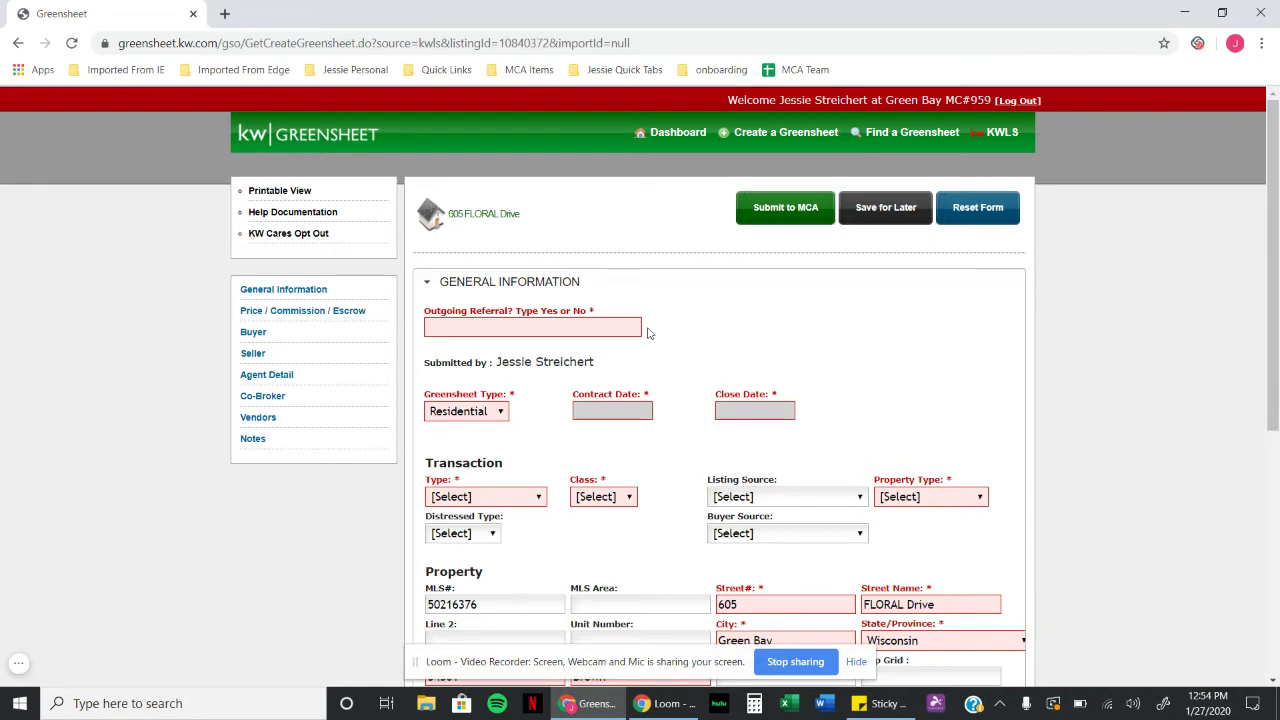
left_click(607, 326)
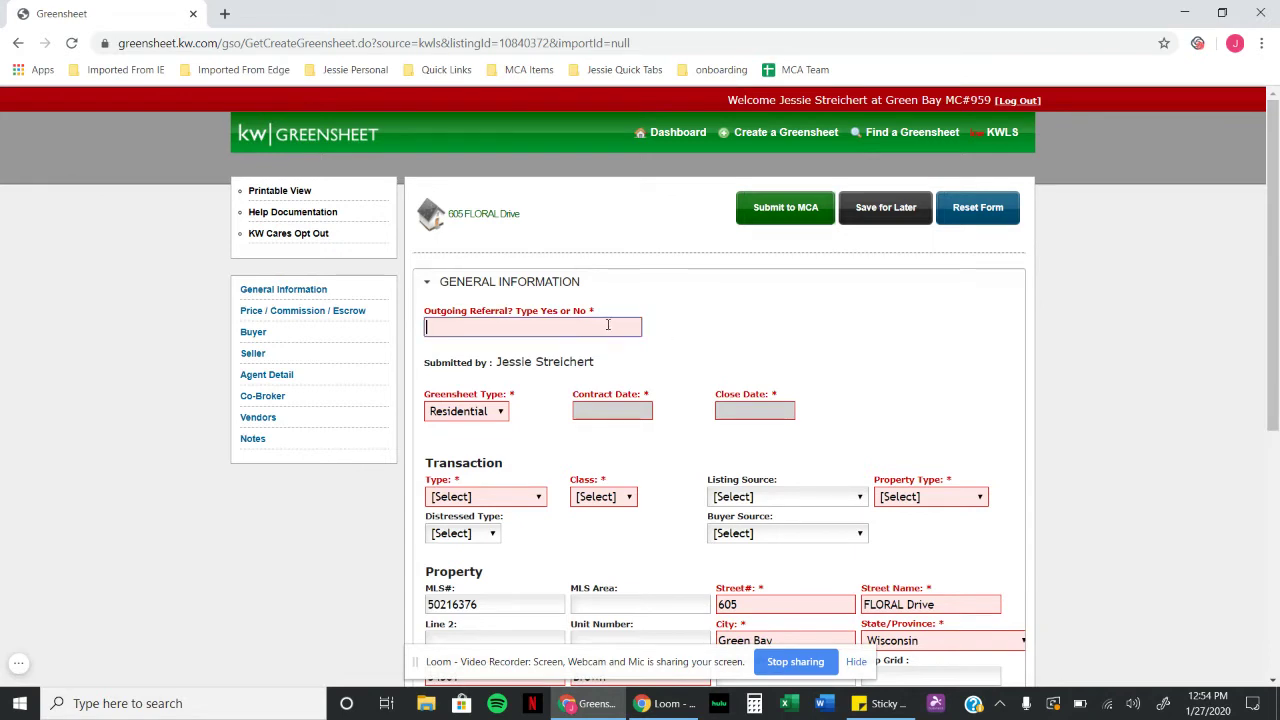
type("yes")
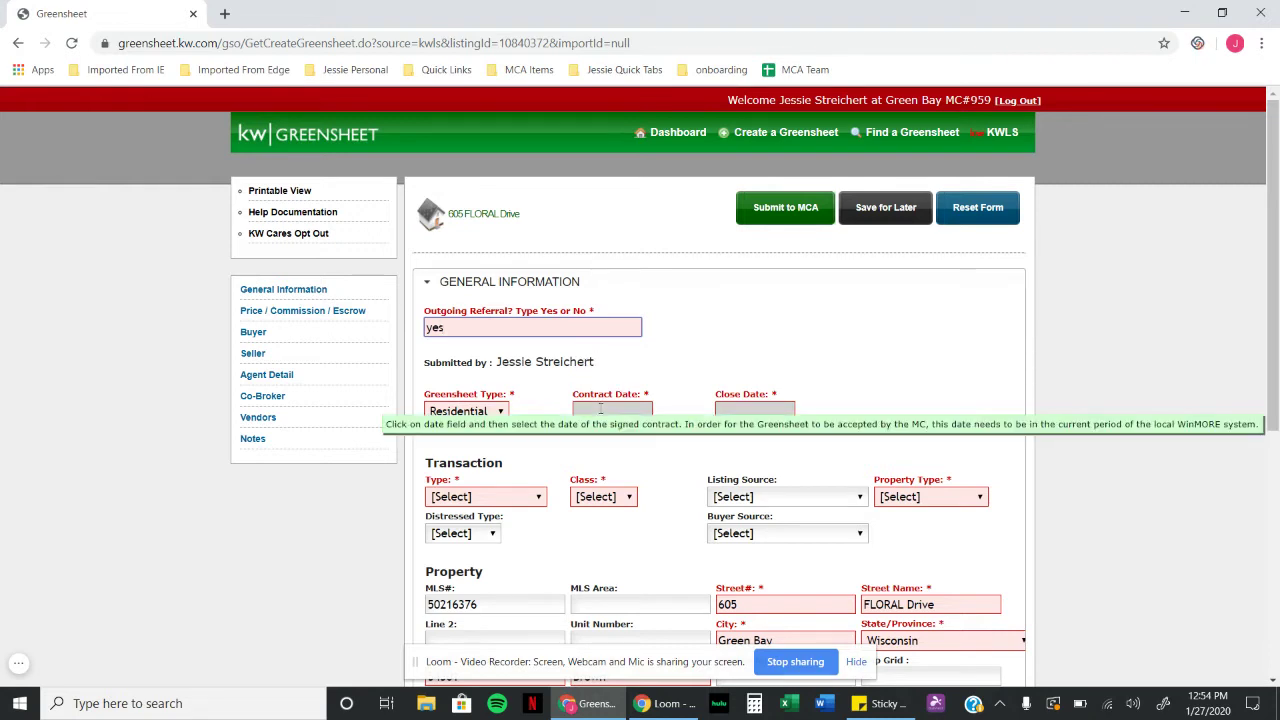
left_click(607, 413)
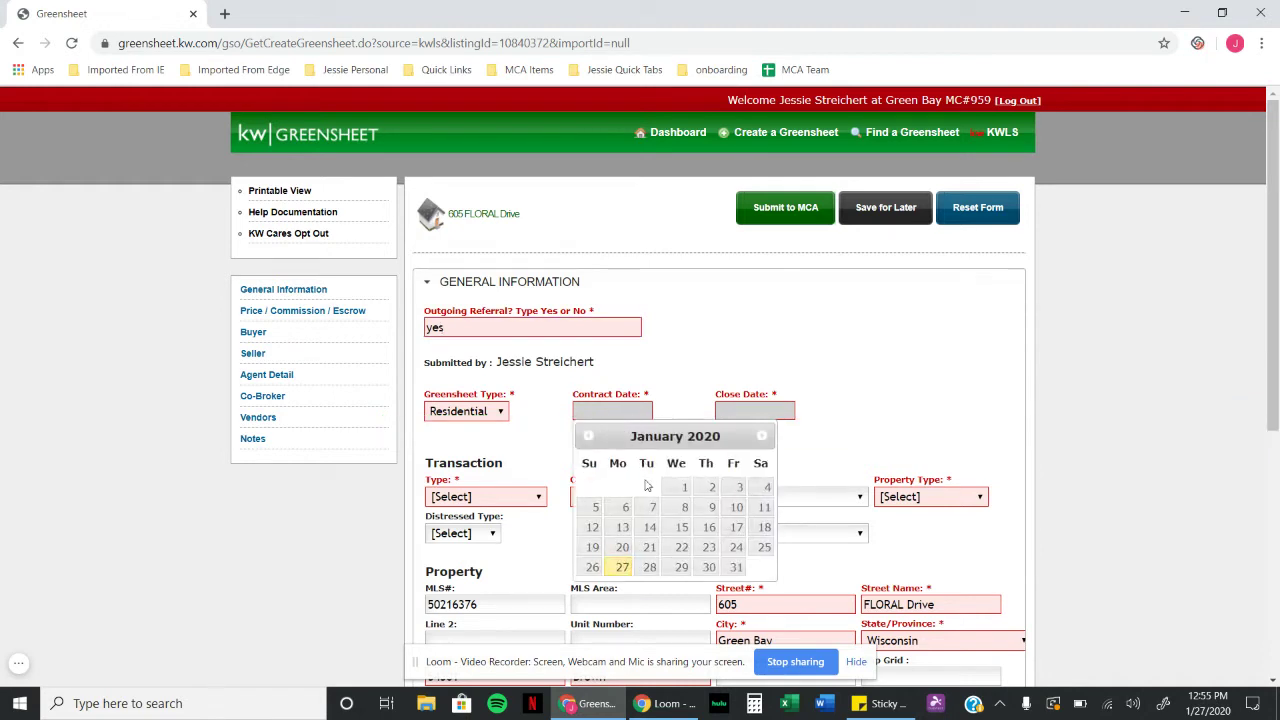
left_click(592, 568)
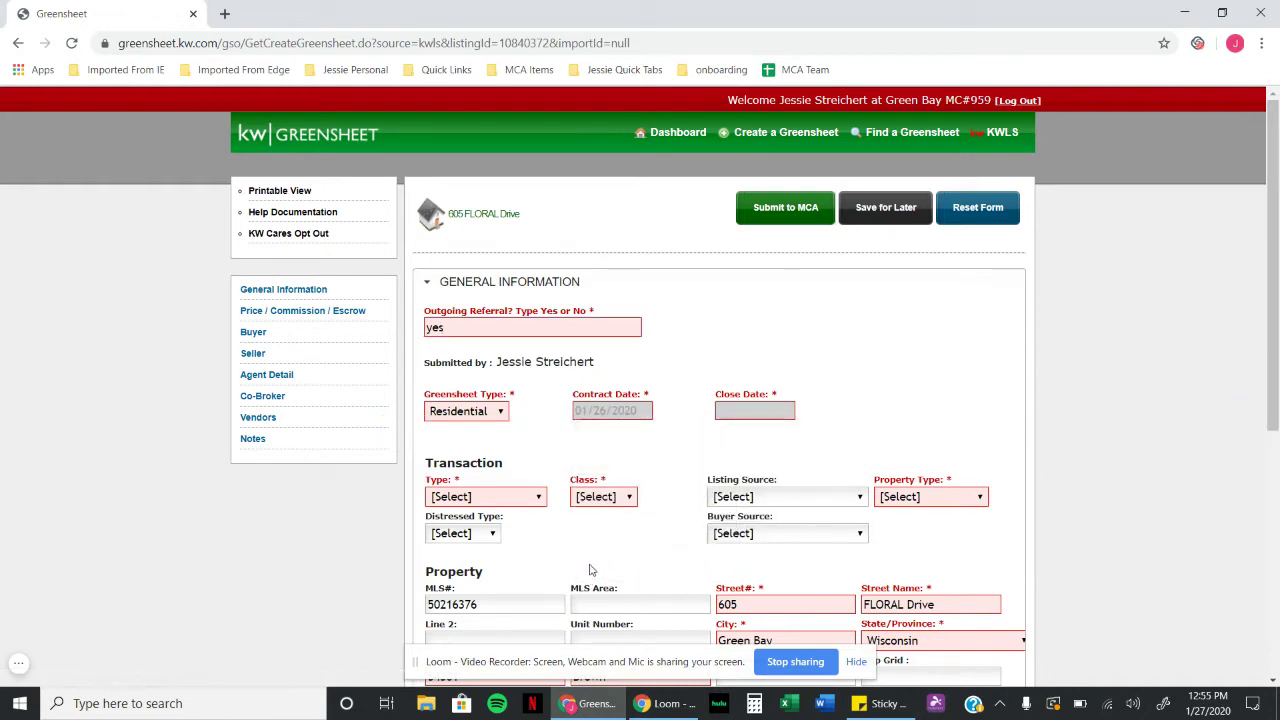
left_click(770, 411)
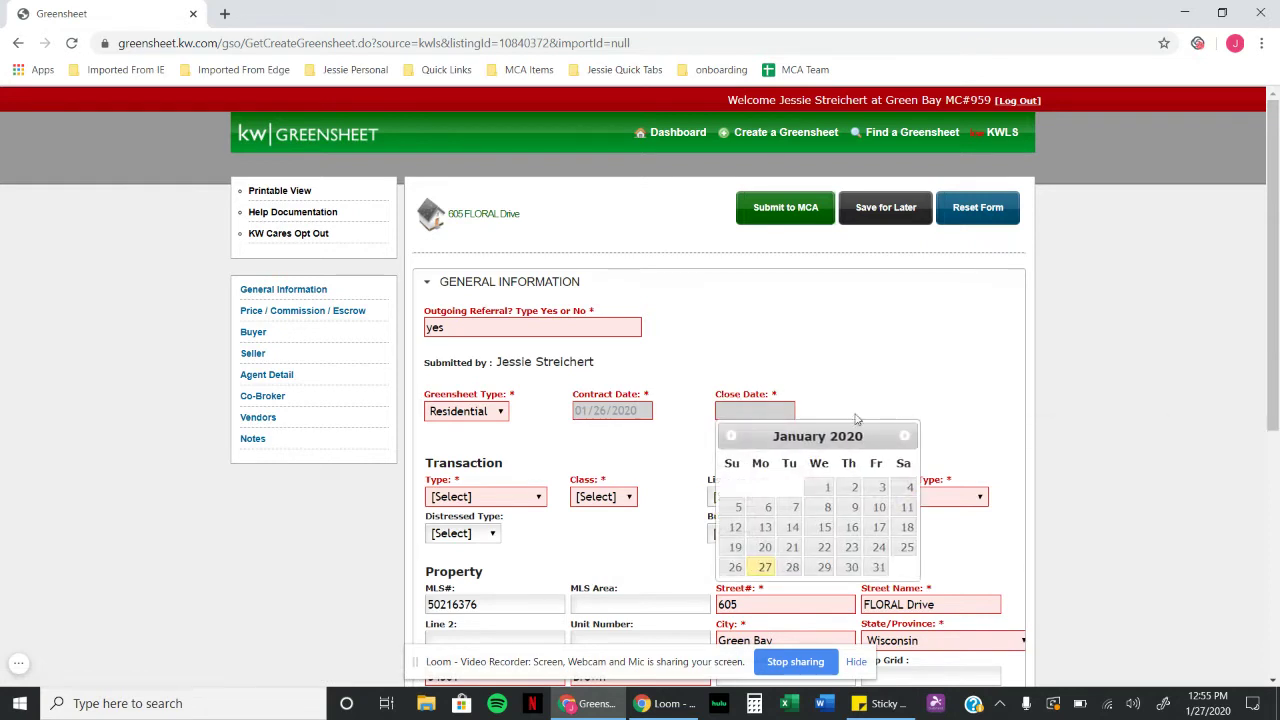
left_click(907, 438)
left_click(907, 438)
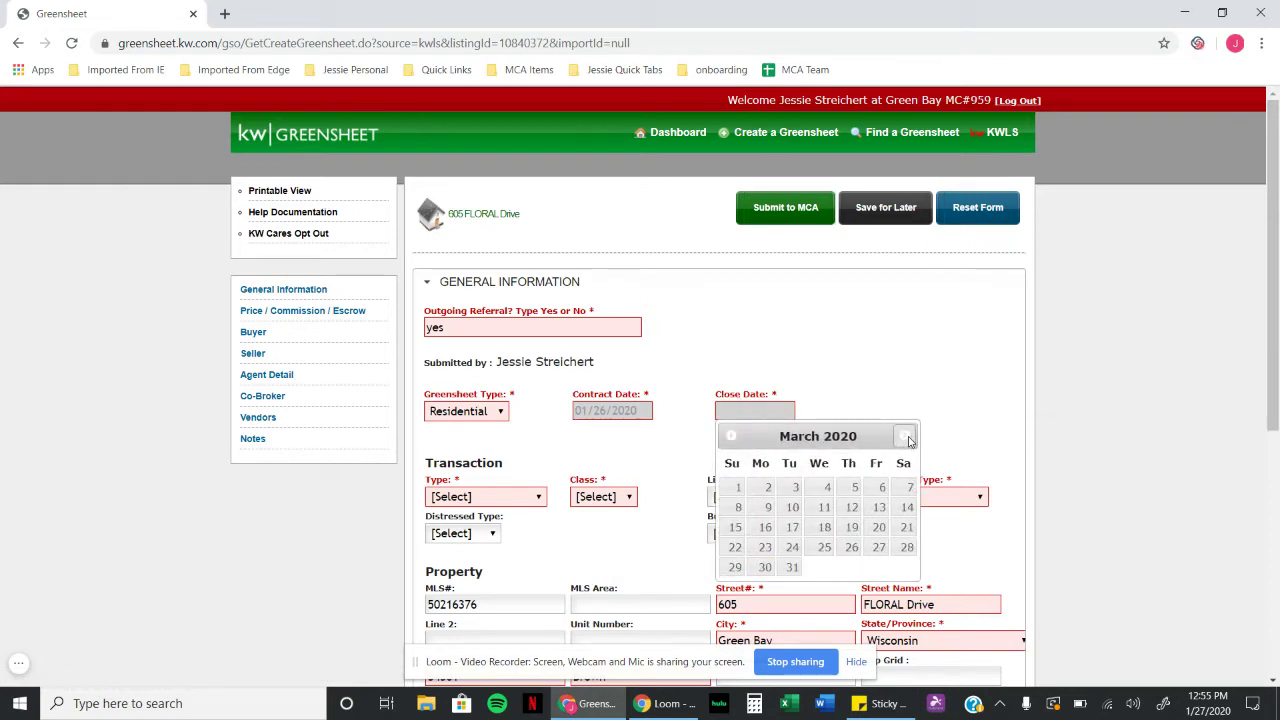
left_click(879, 489)
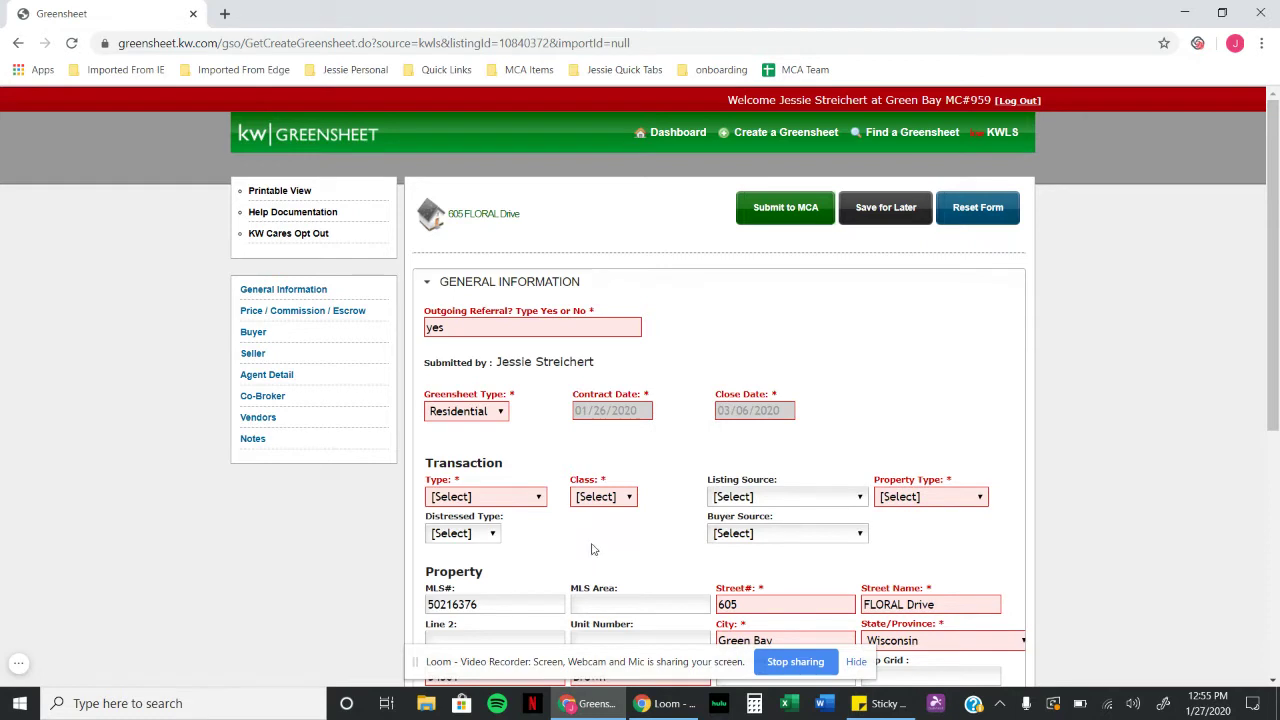
Step: Set transaction type Both Listing & Sale, class Property and property type (R) Resale
left_click(537, 498)
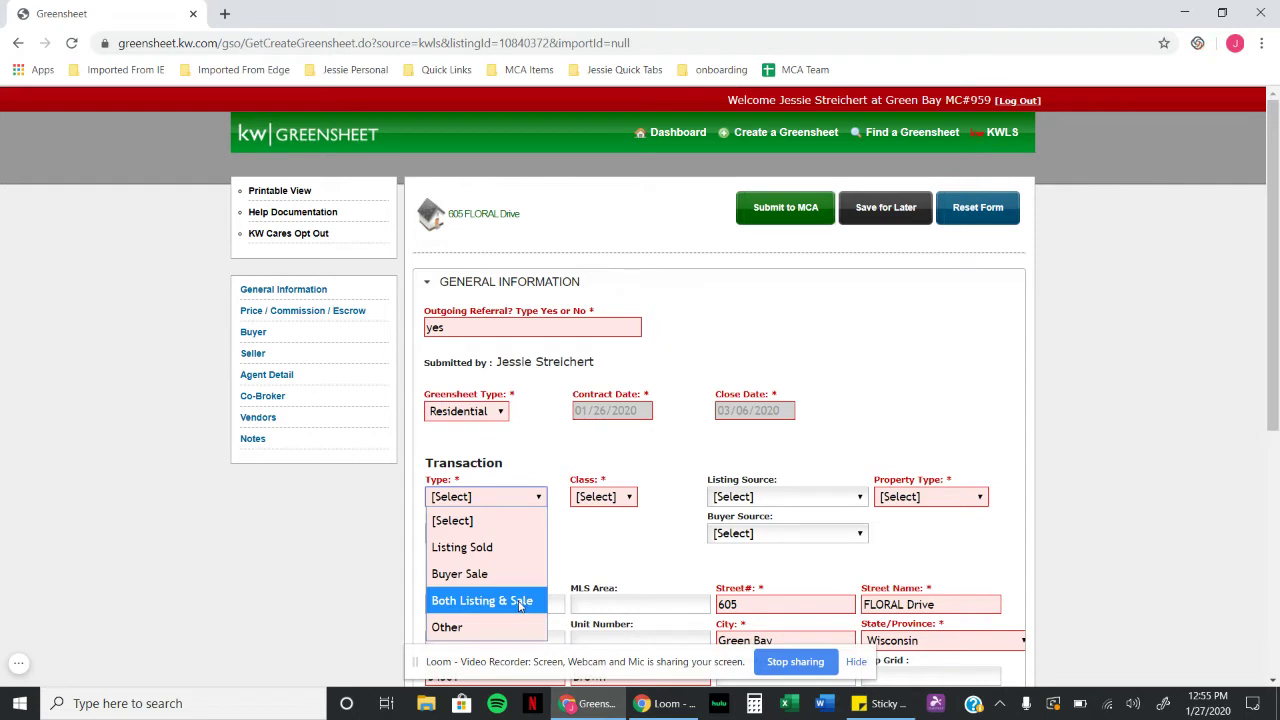
left_click(519, 604)
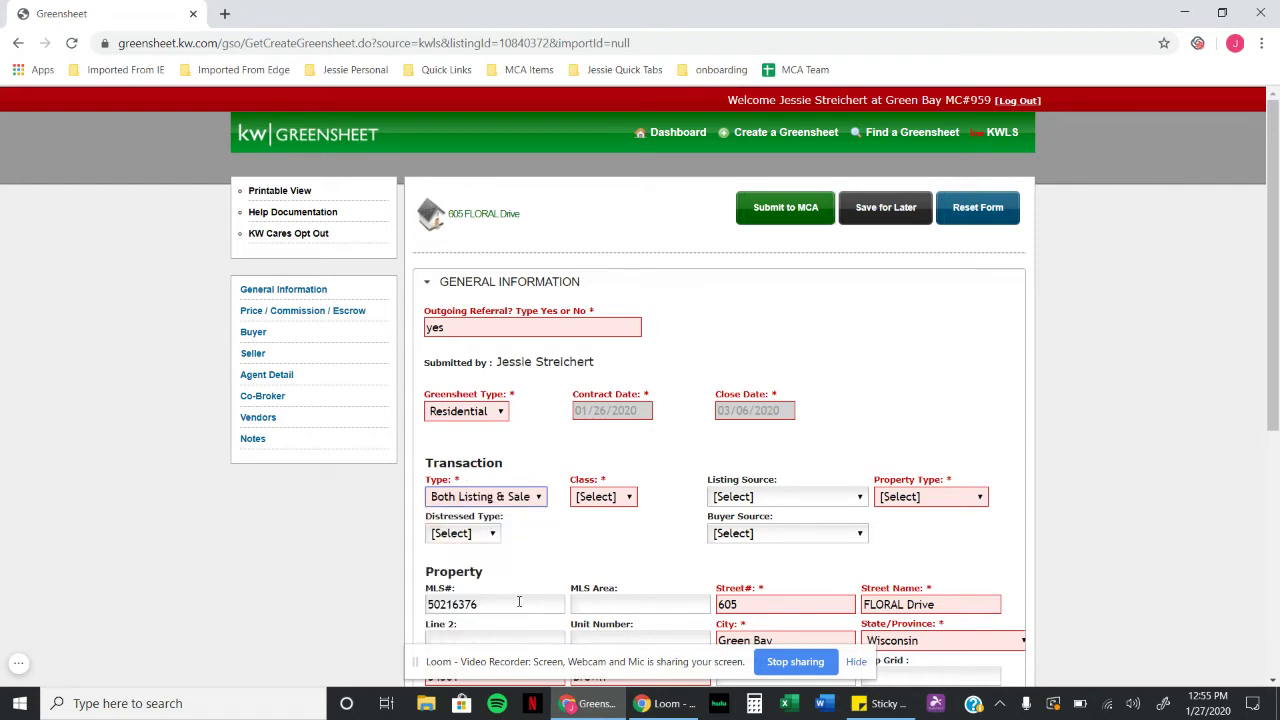
left_click(625, 497)
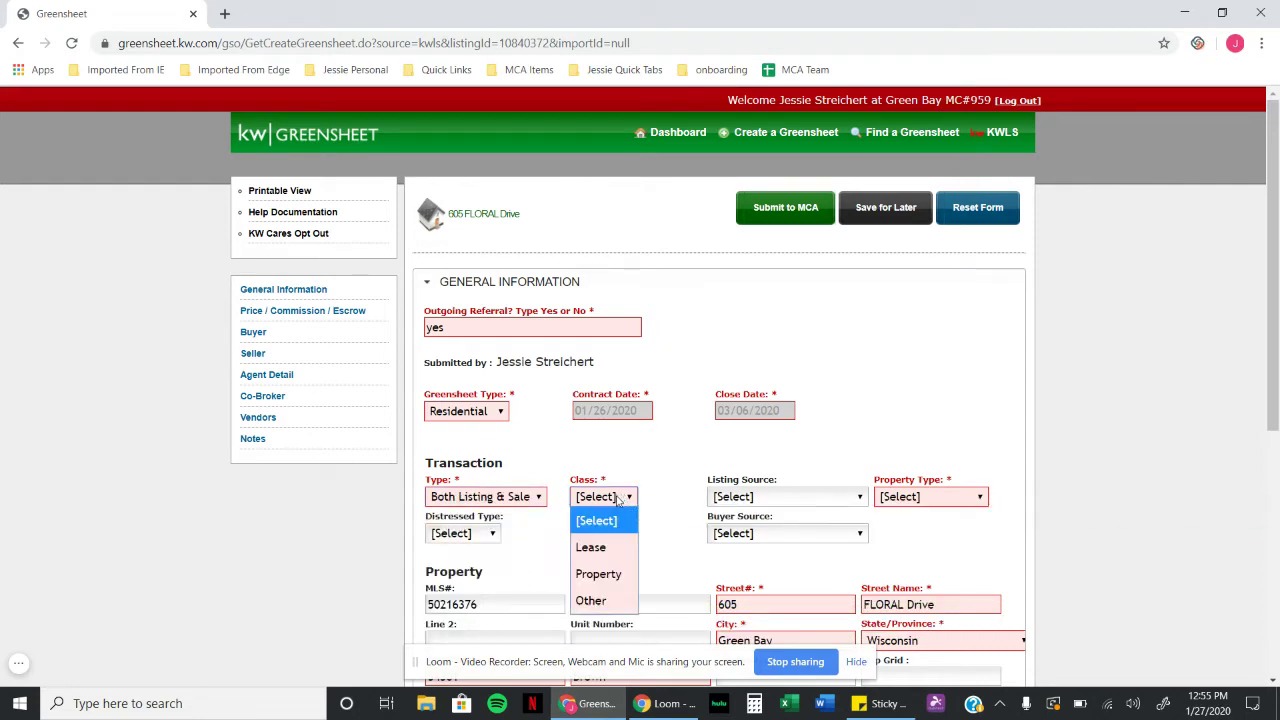
left_click(610, 584)
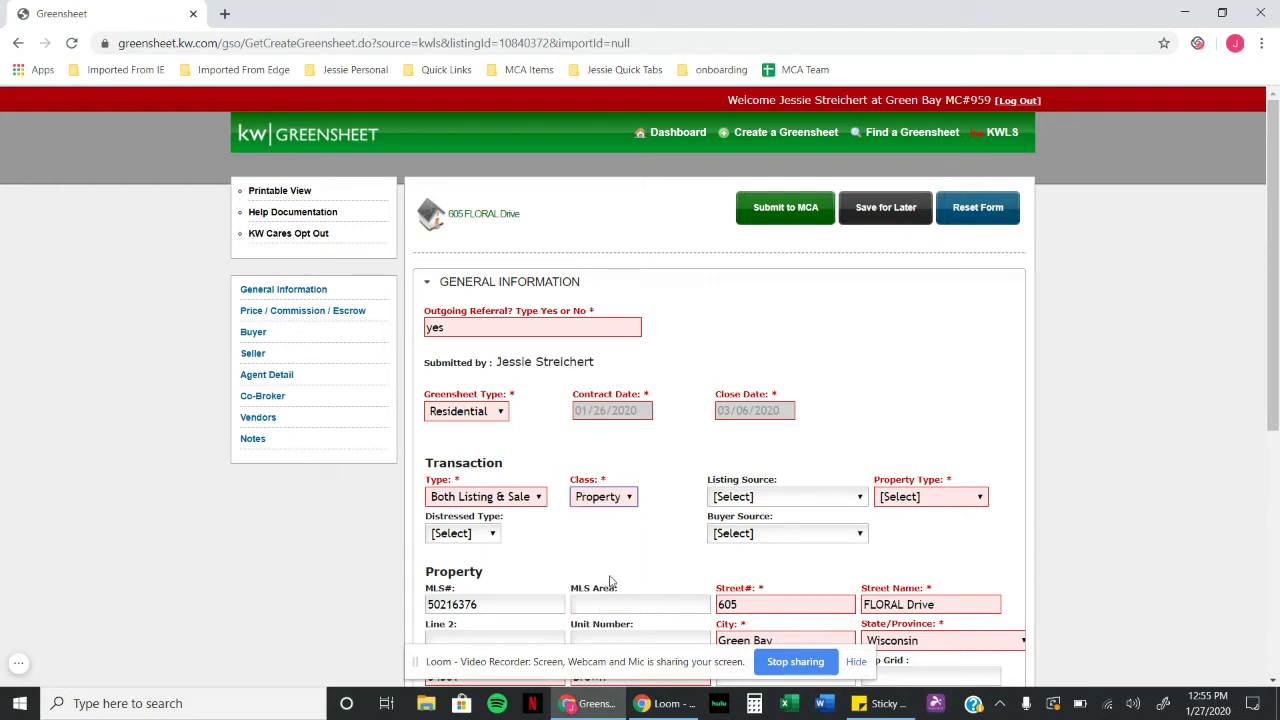
left_click(933, 503)
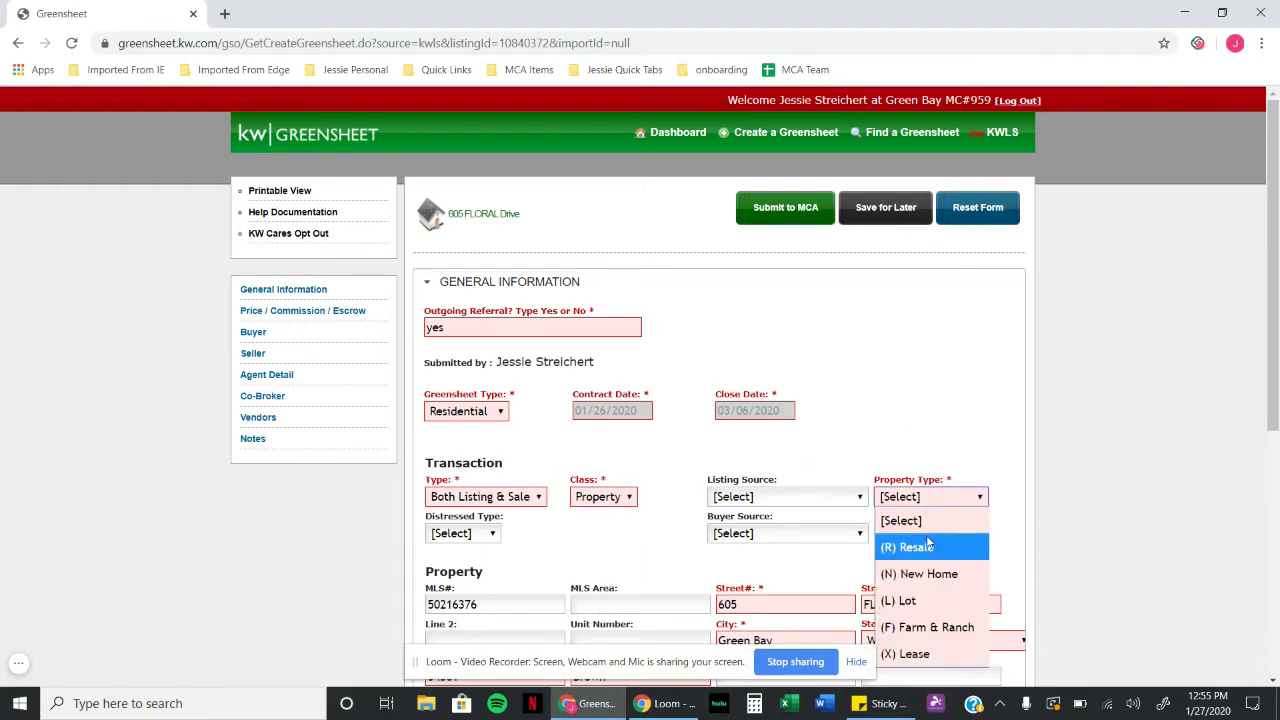
left_click(929, 546)
scroll(1020, 405, "down", 3)
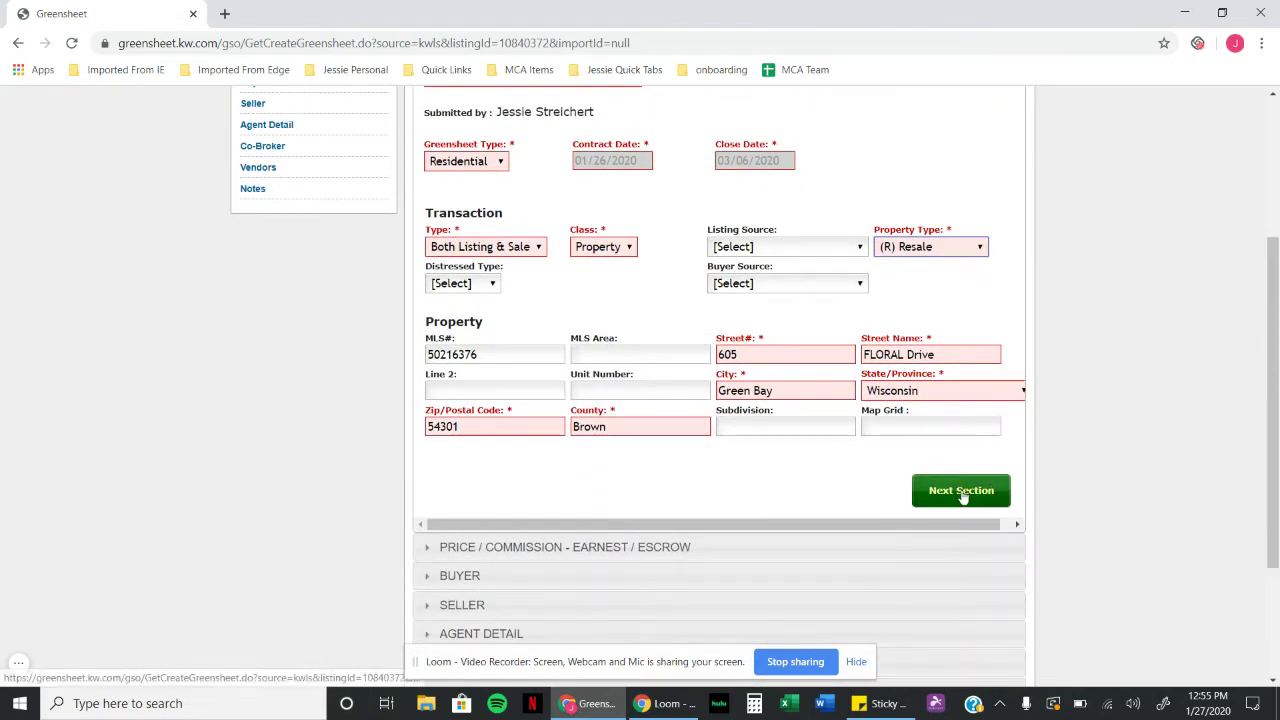
left_click(963, 490)
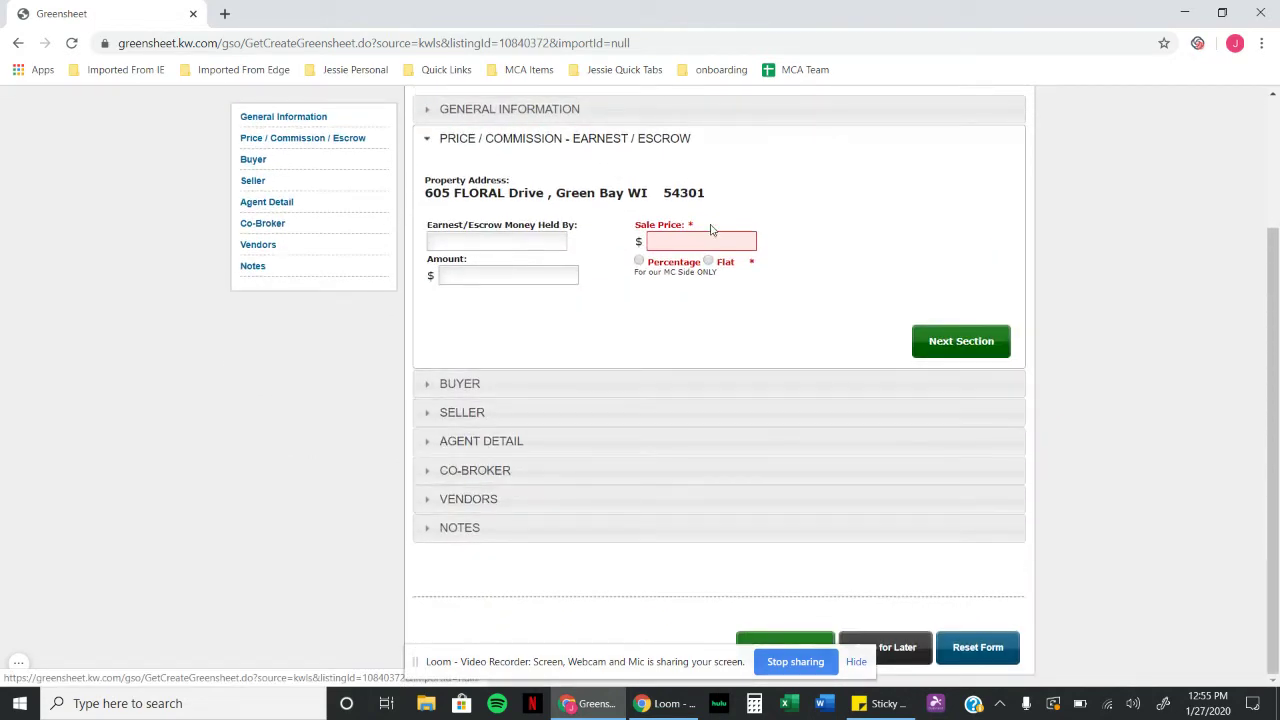
Step: Enter sale price 197000 with percentage commissions of 3.4% listing and 2.1% sale
left_click(708, 240)
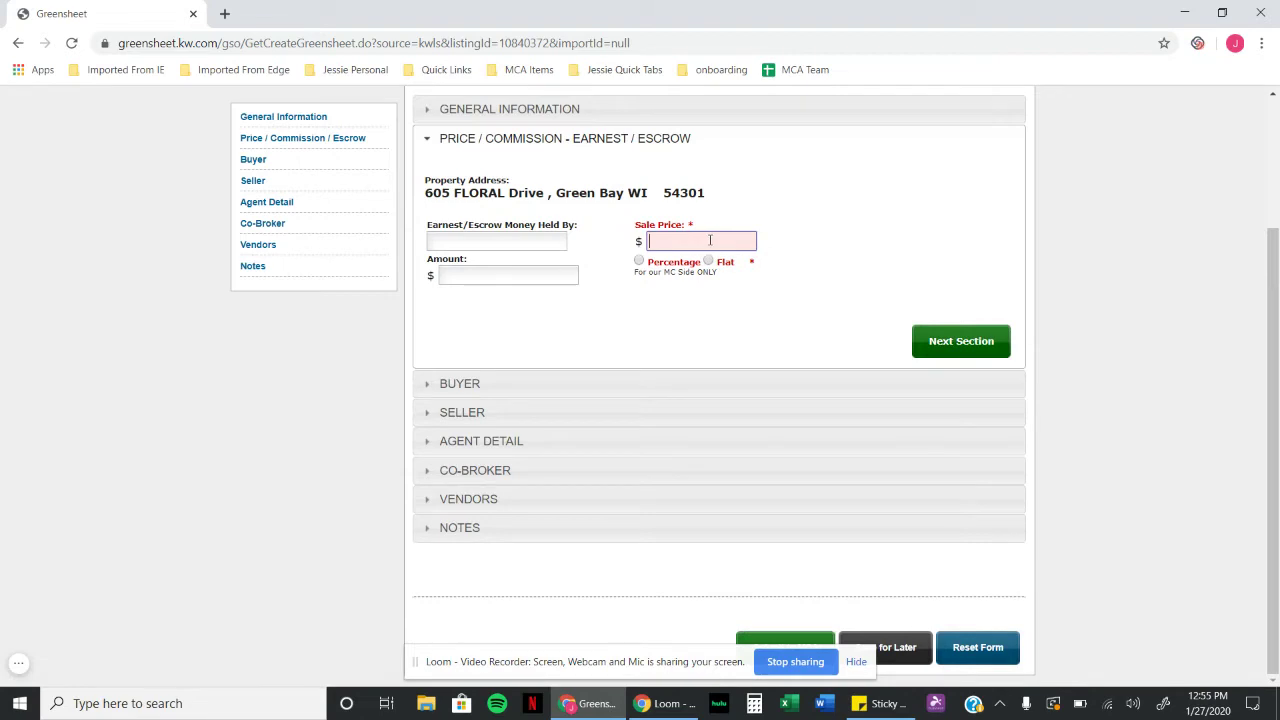
type("197000")
left_click(639, 261)
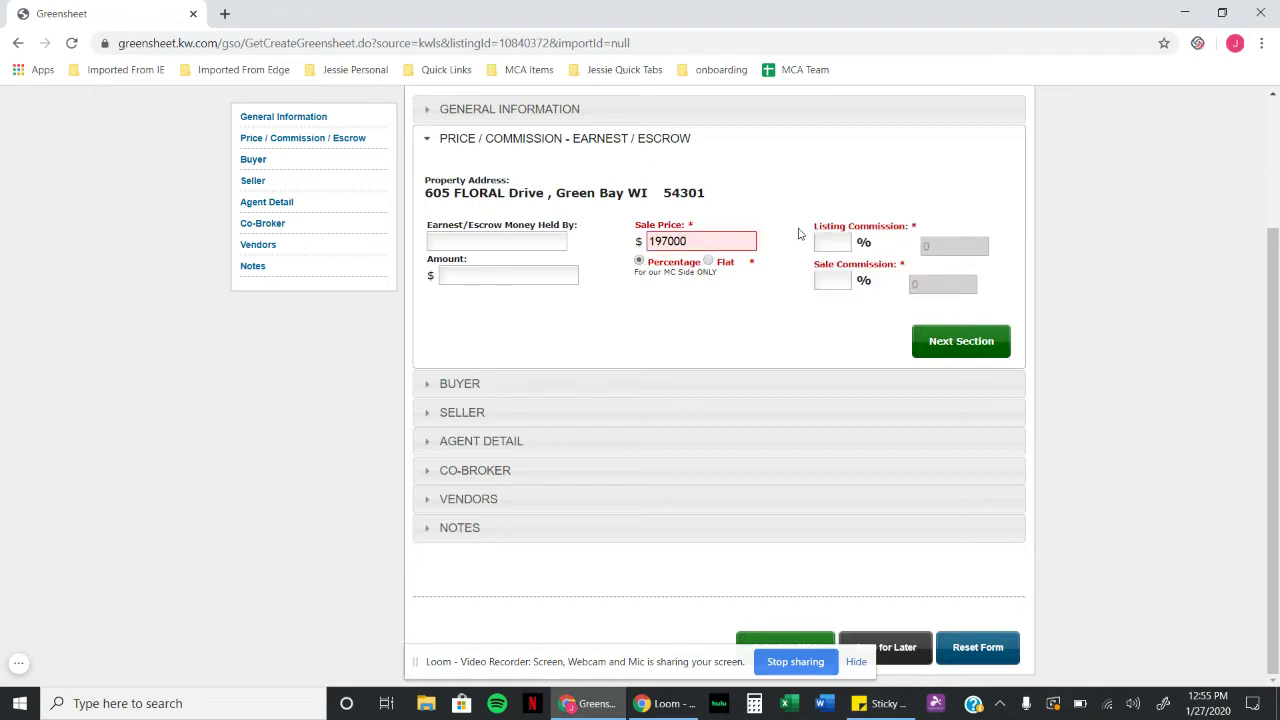
left_click(833, 240)
type("3.4")
left_click(839, 280)
type("2.1")
left_click(871, 330)
left_click(961, 342)
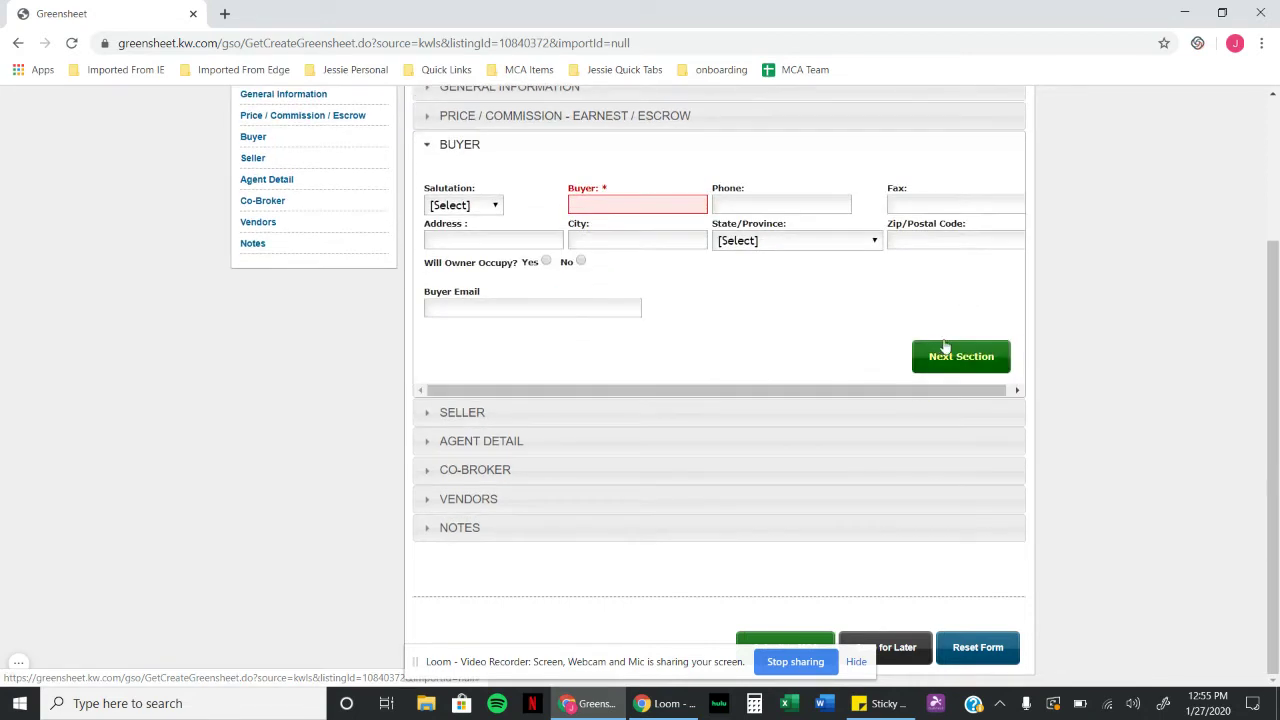
Step: Fill in the buyer's name and the seller's full name
left_click(629, 202)
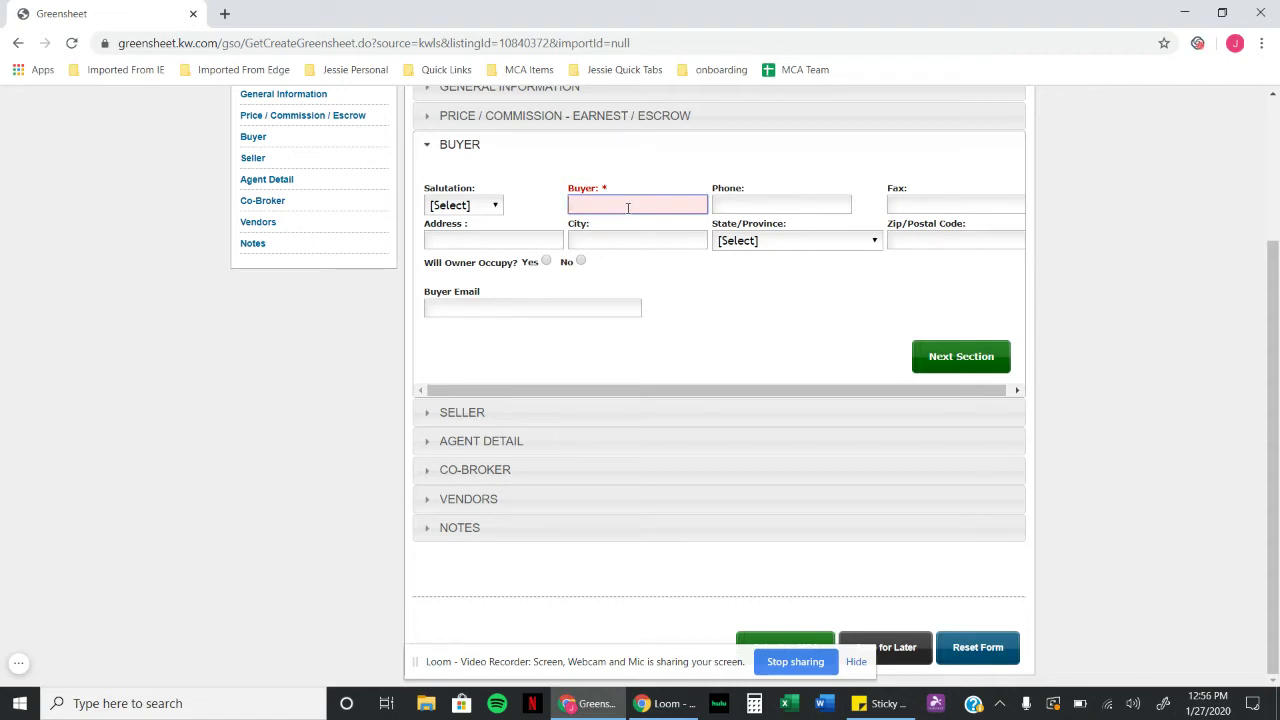
type("Ben")
left_click(976, 355)
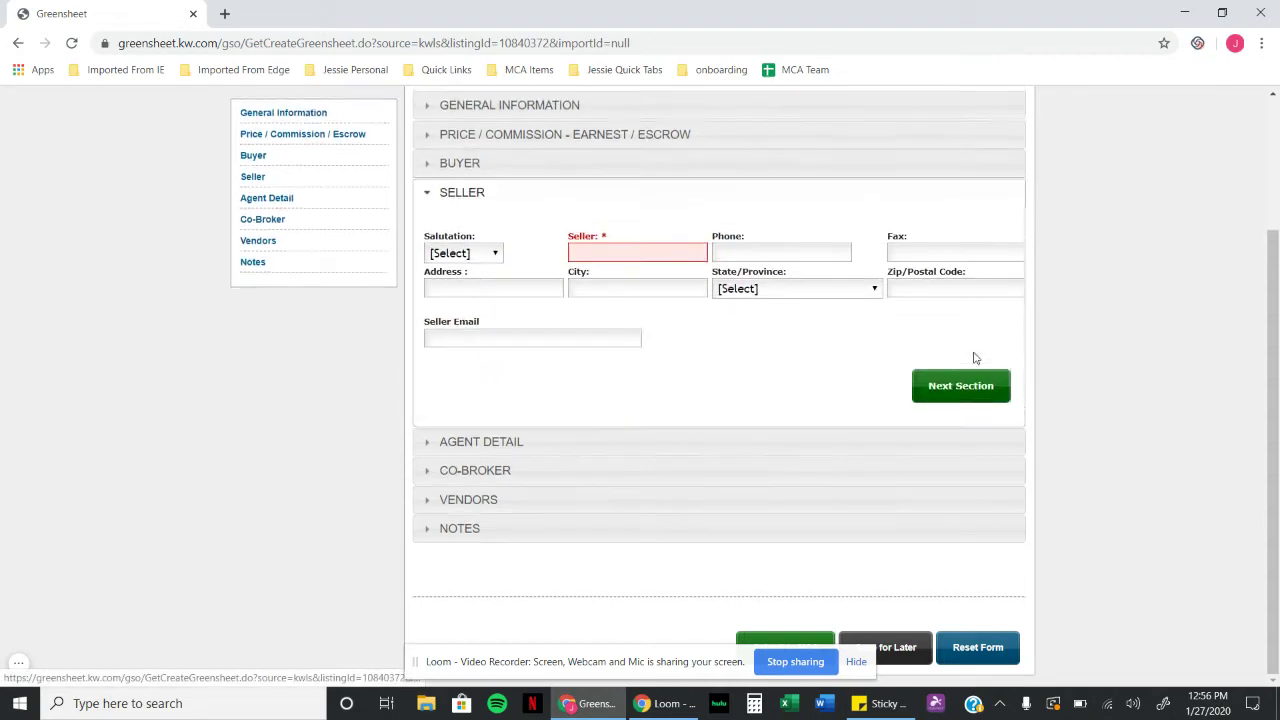
left_click(644, 253)
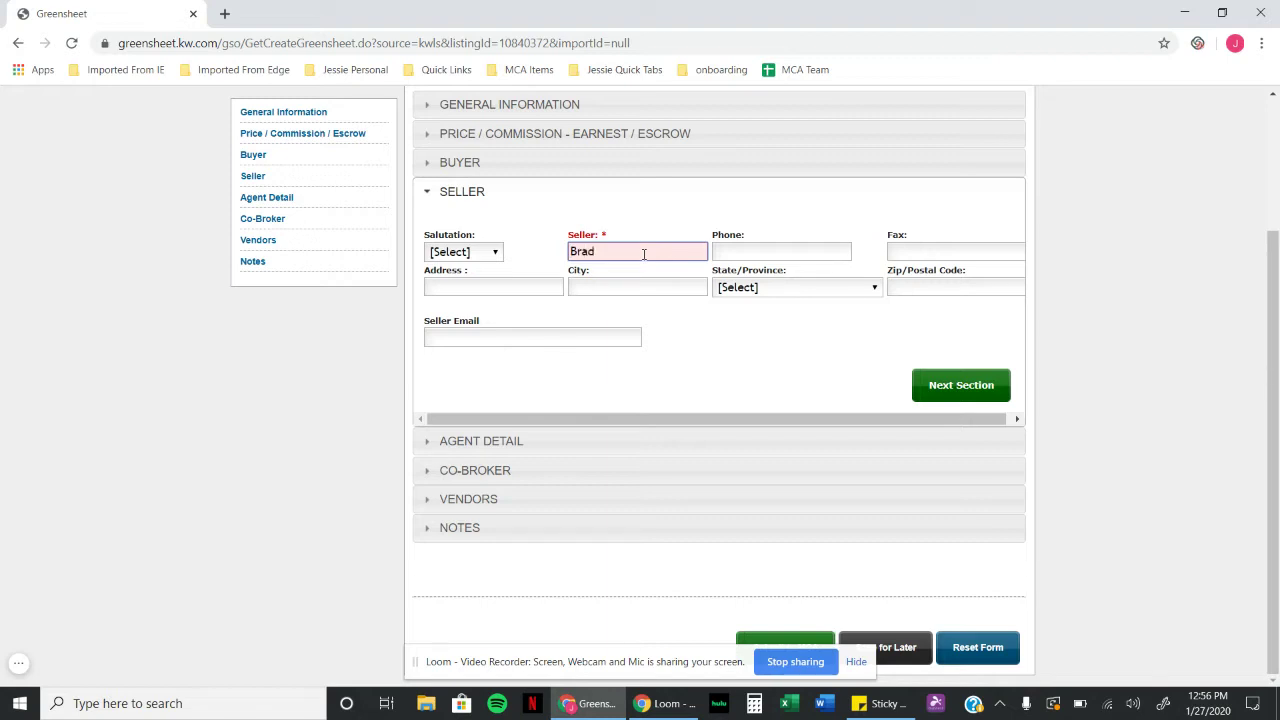
Step: Assign Agent A by searching the associate directory by last name and selecting the match
left_click(975, 380)
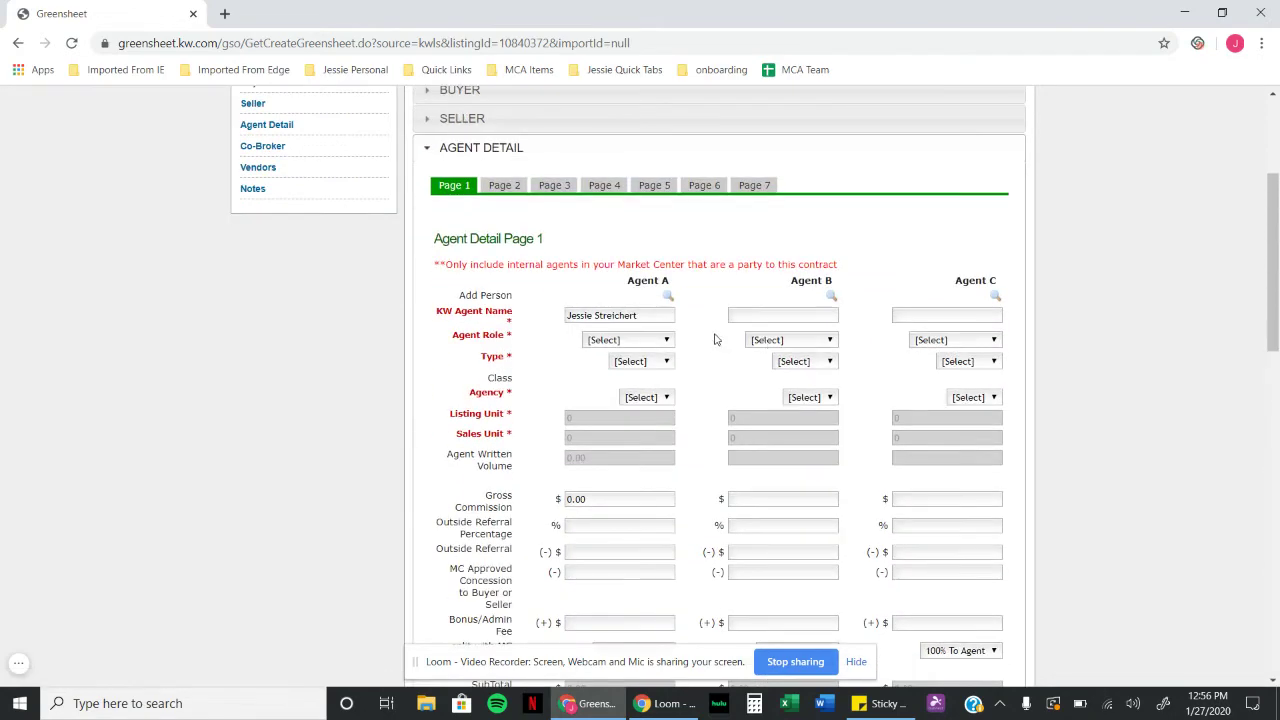
scroll(714, 337, "down", 1)
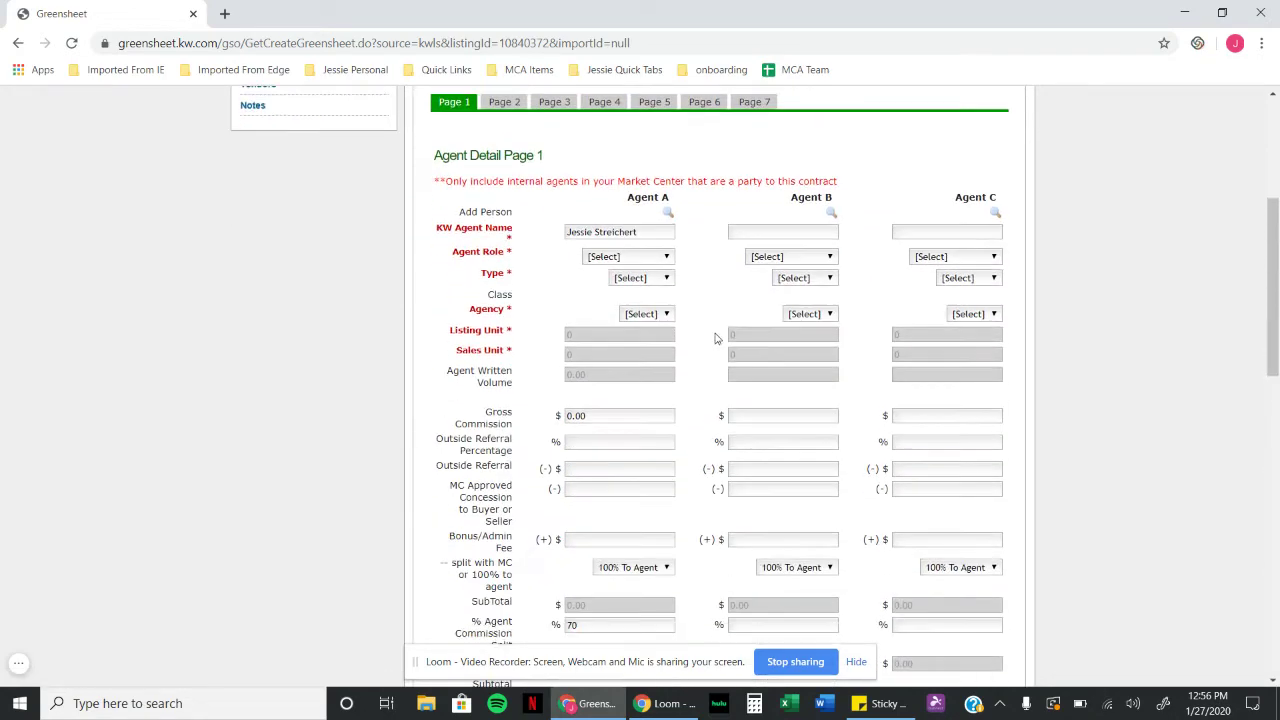
left_click(669, 212)
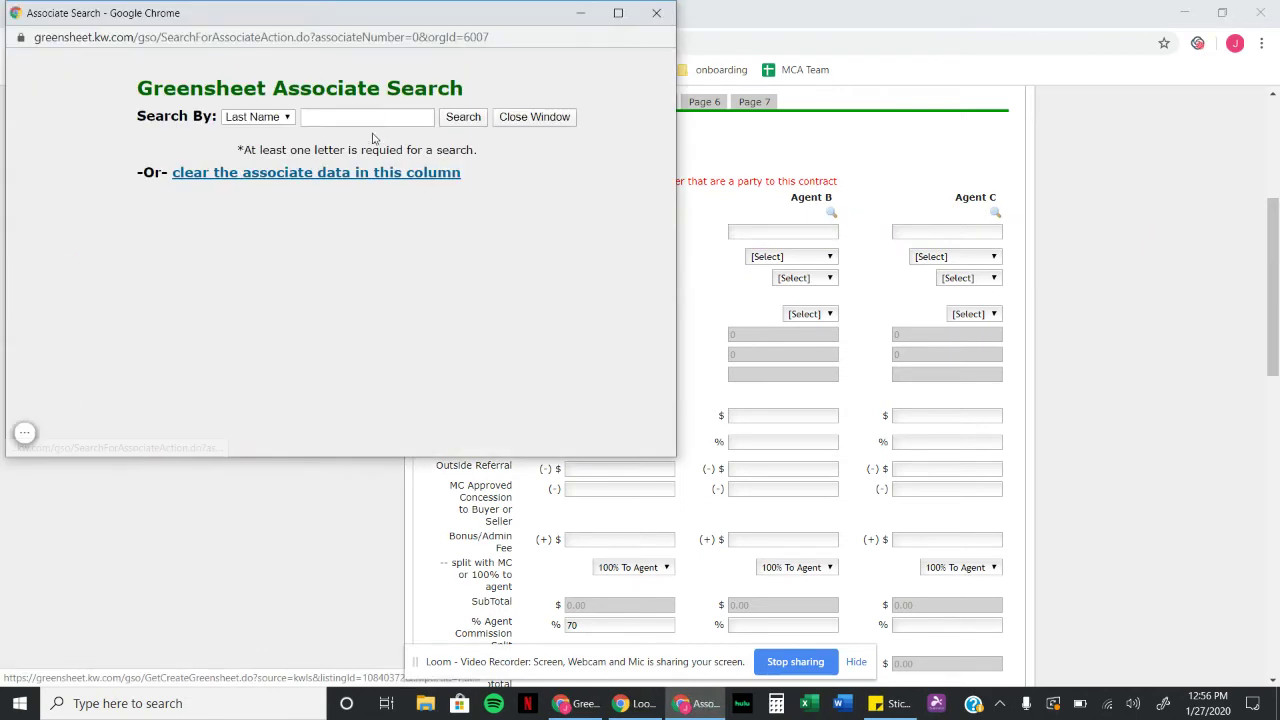
left_click(366, 120)
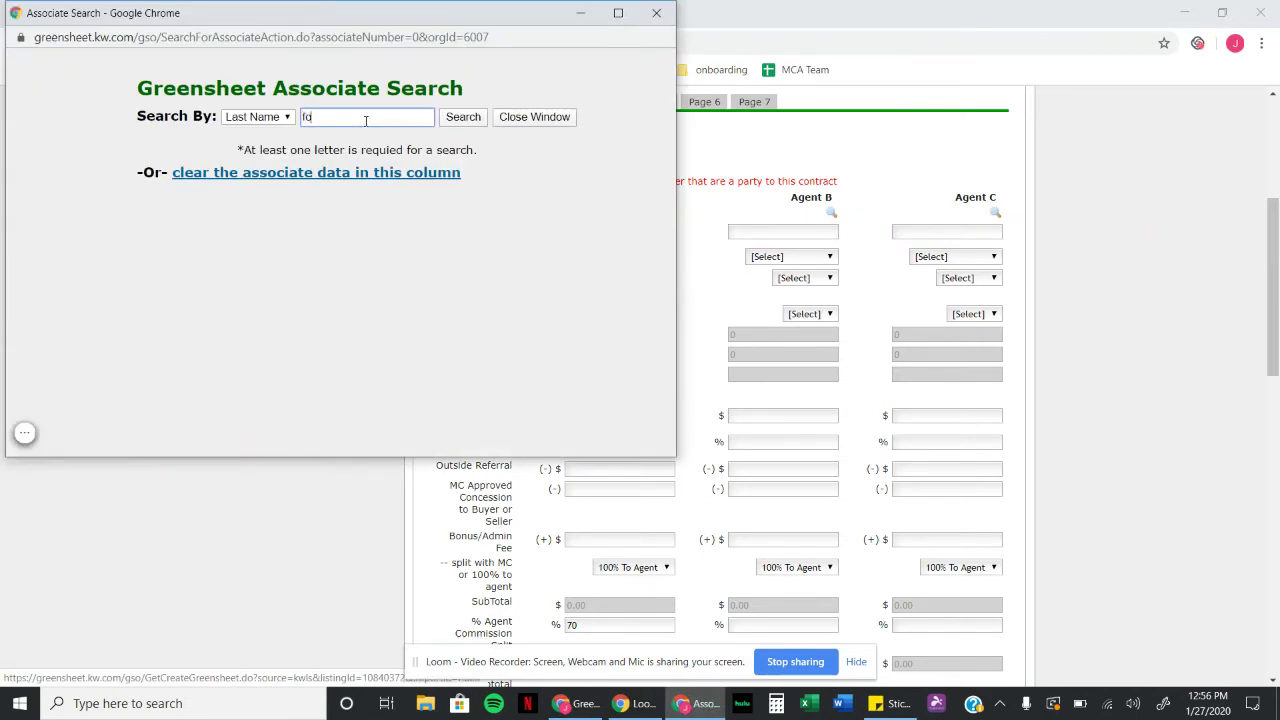
type("fore")
left_click(450, 117)
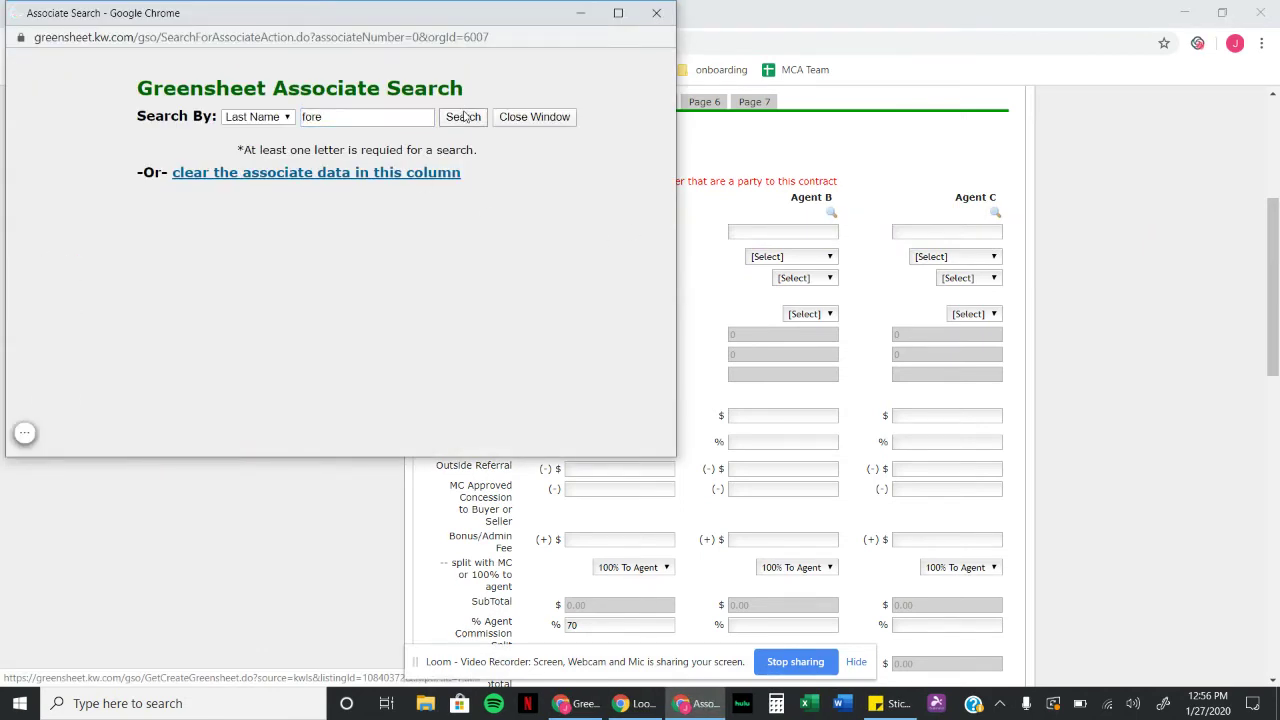
left_click(293, 271)
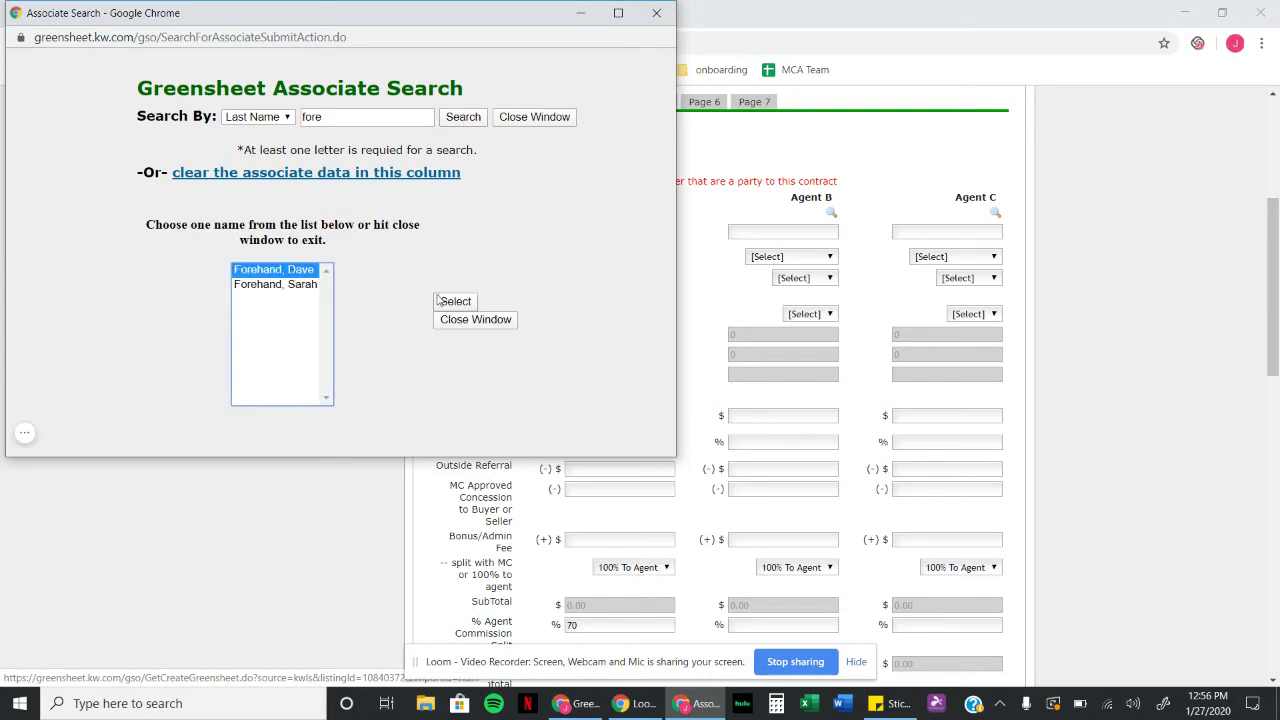
left_click(444, 301)
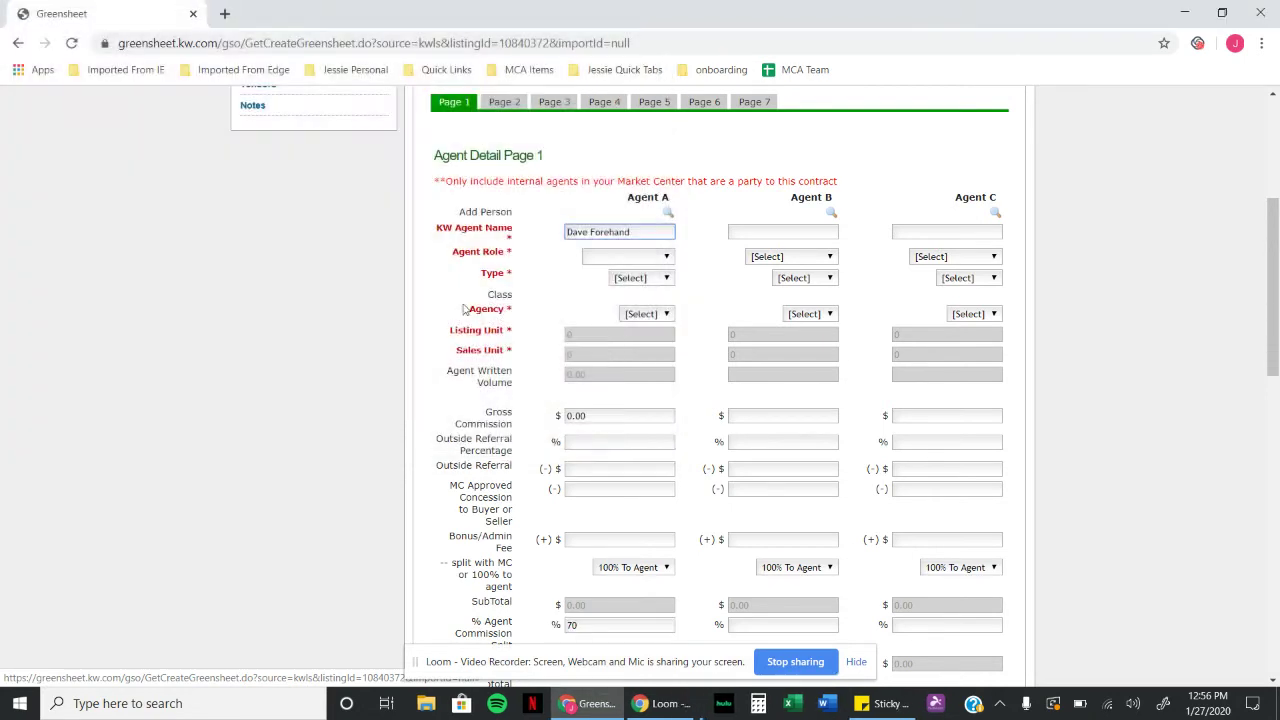
Step: Make Agent A a Listing Specialist: Listing type, Seller agency, 1 listing unit, 30% outside referral
left_click(645, 260)
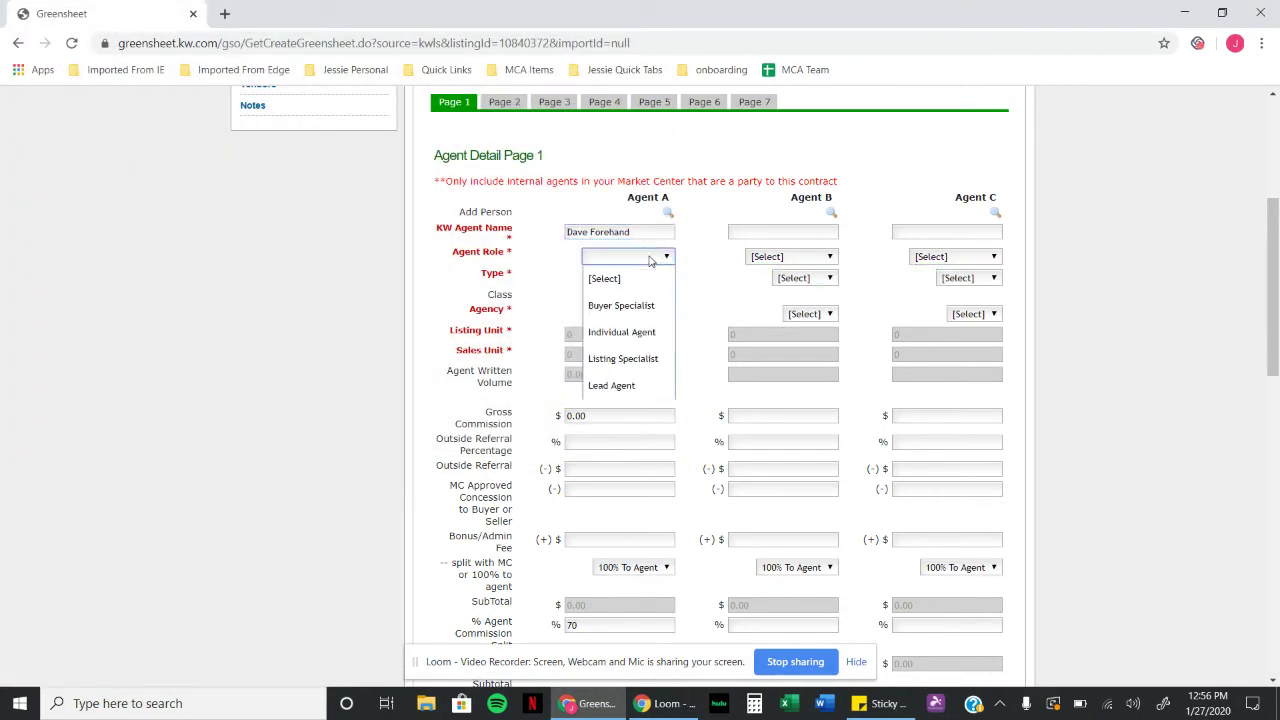
left_click(647, 360)
left_click(643, 283)
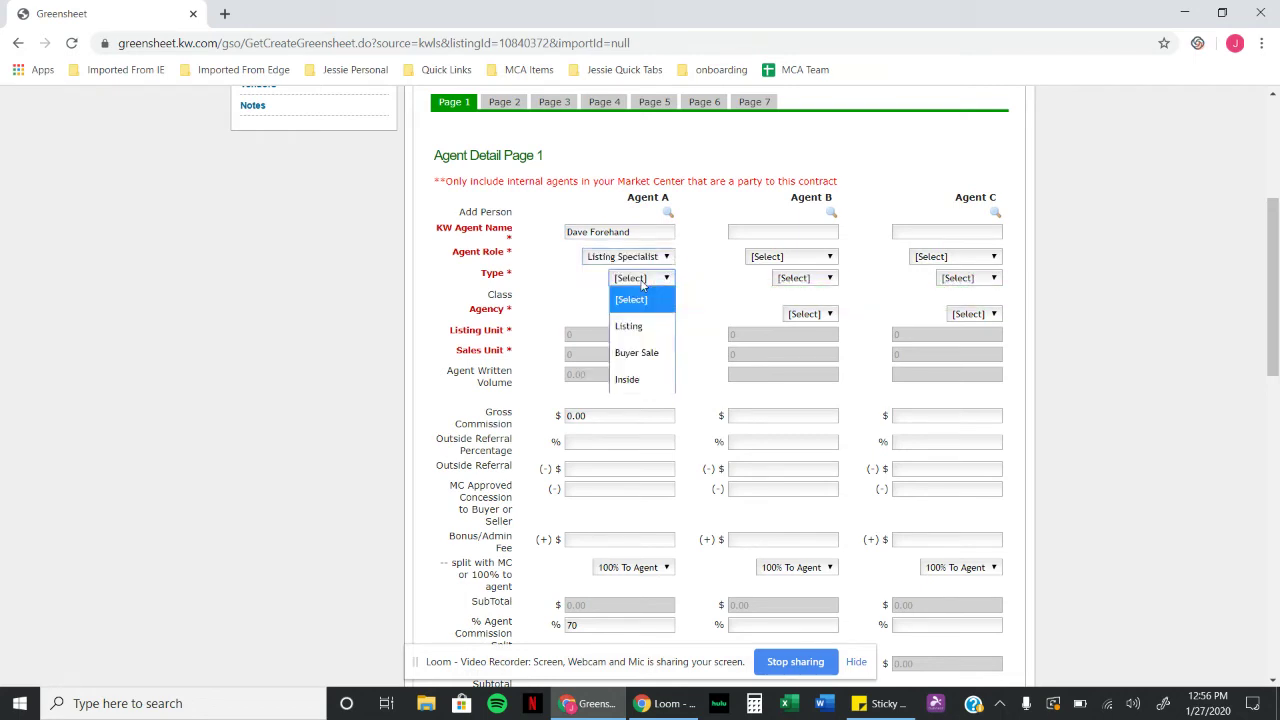
left_click(649, 326)
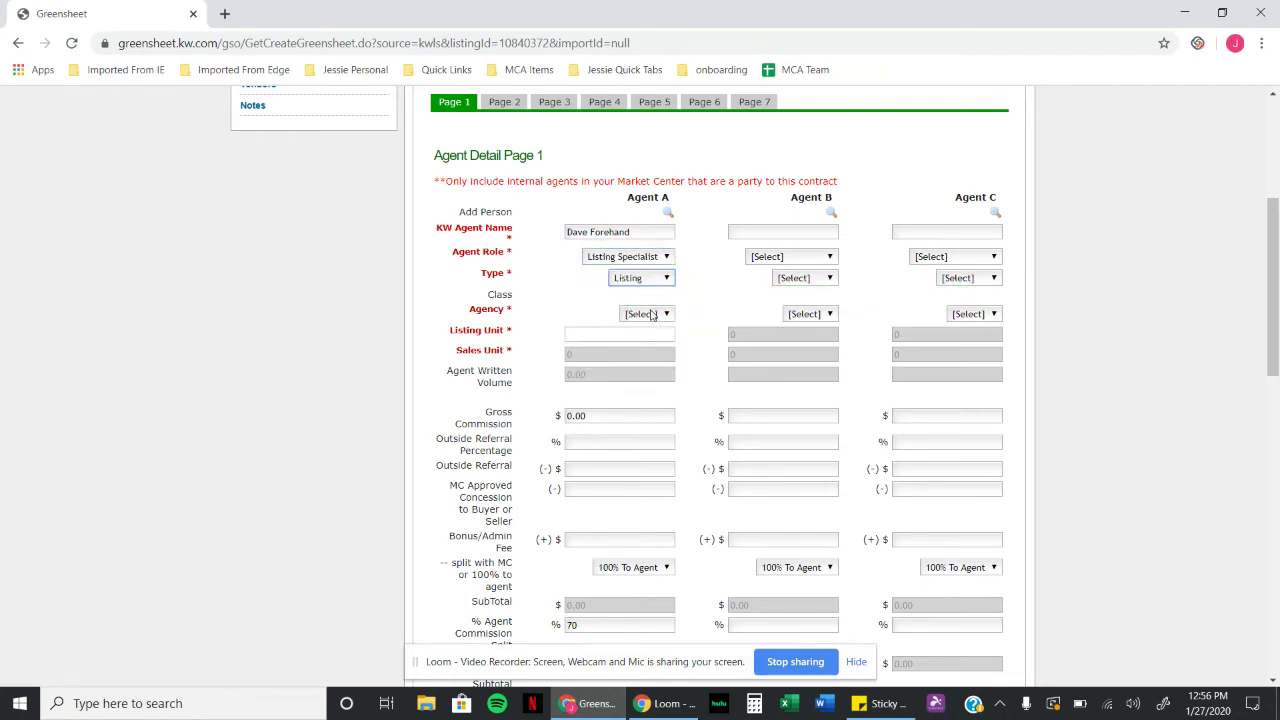
left_click(652, 314)
left_click(653, 388)
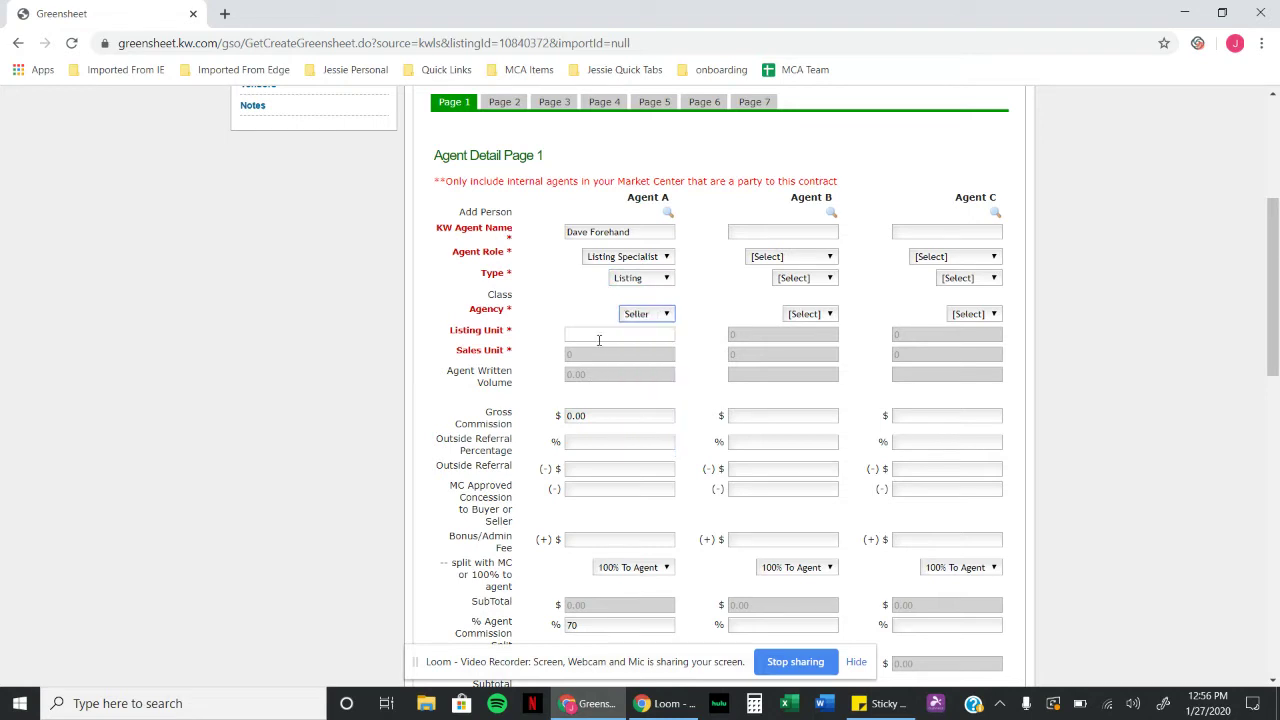
left_click(599, 340)
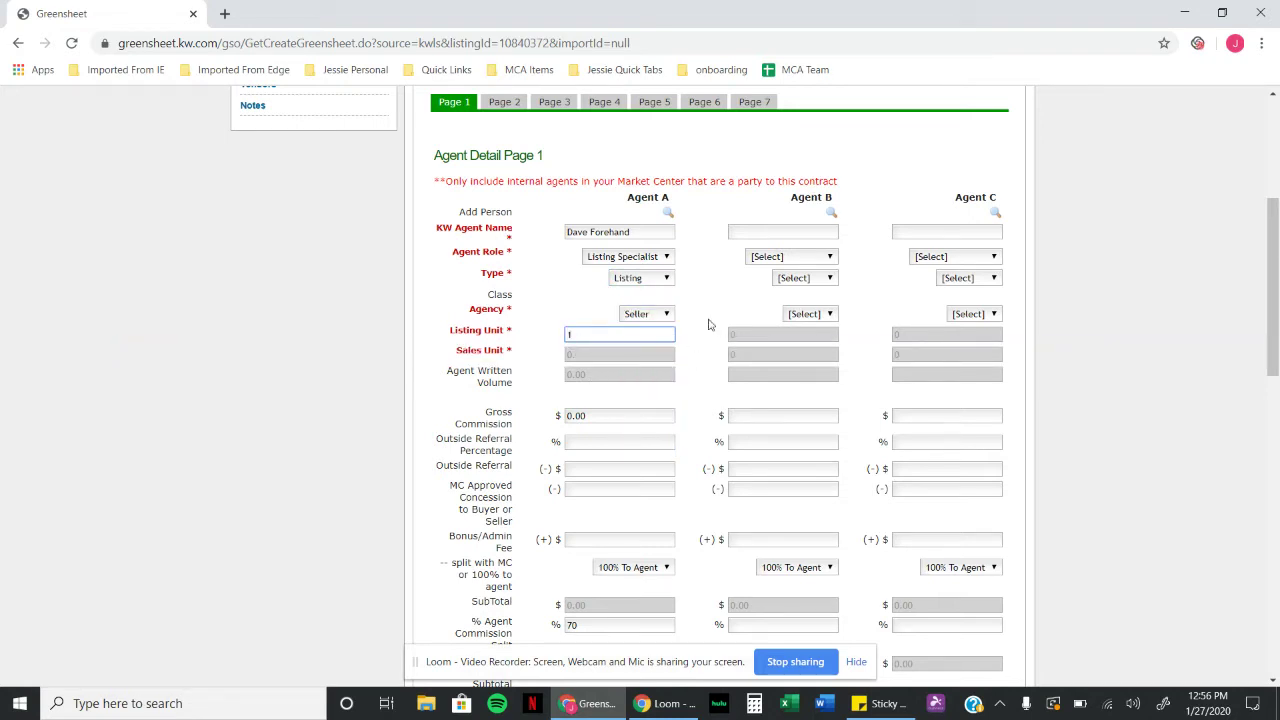
left_click(721, 341)
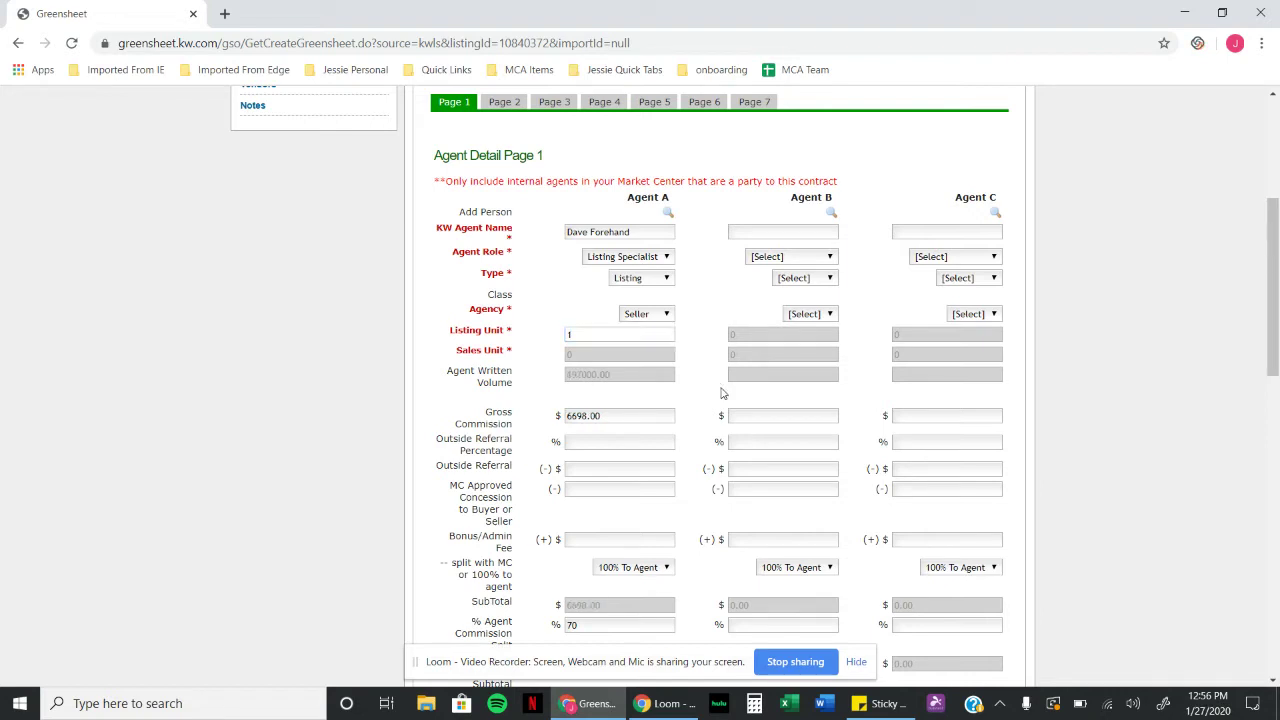
left_click(616, 442)
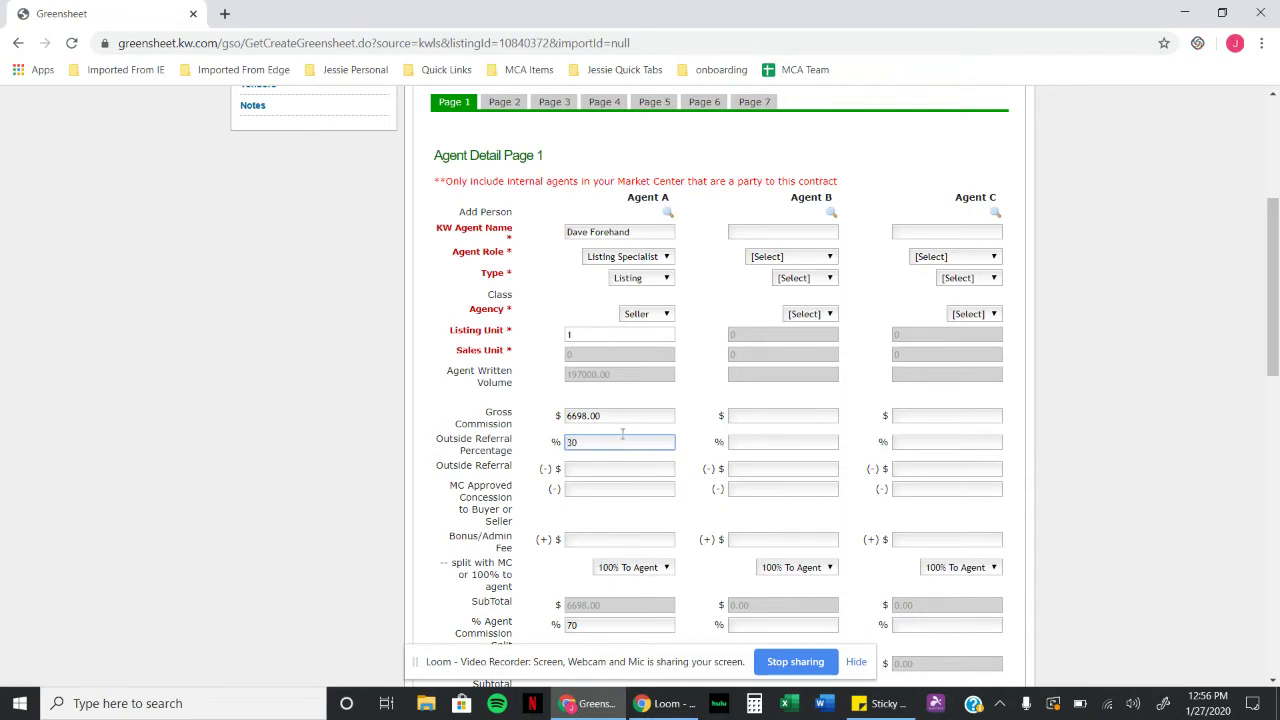
left_click(707, 428)
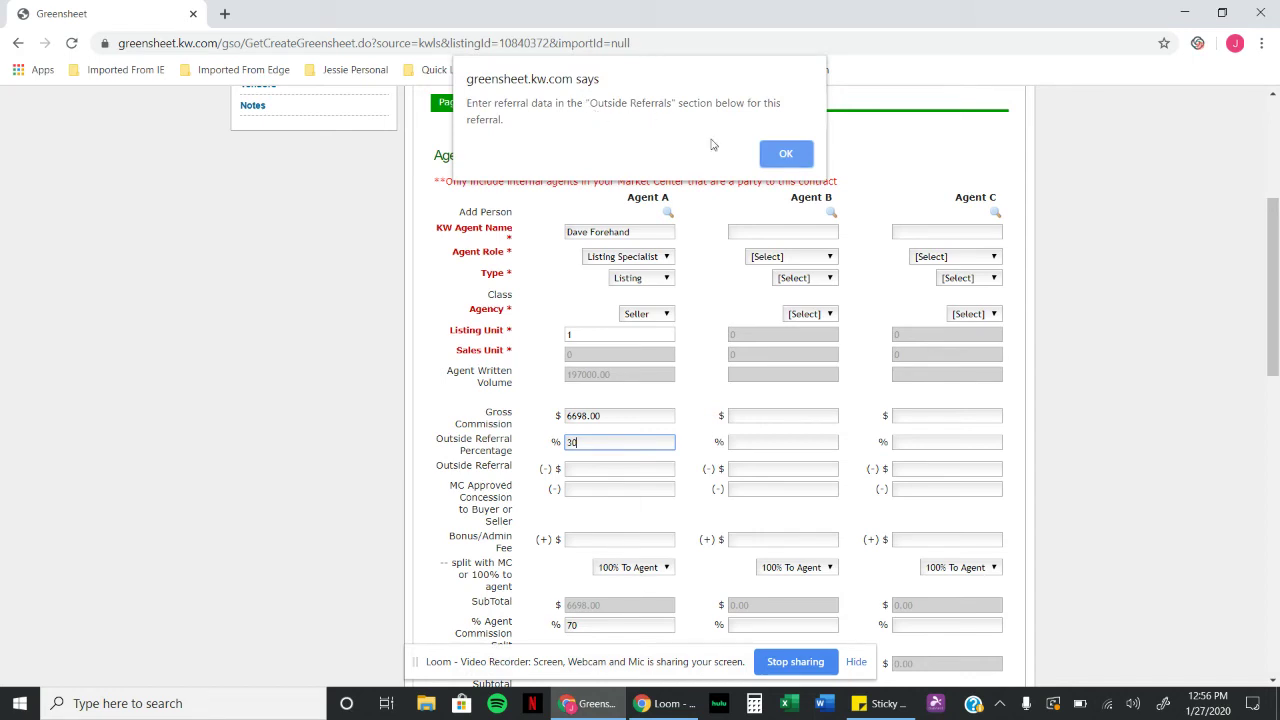
left_click(788, 158)
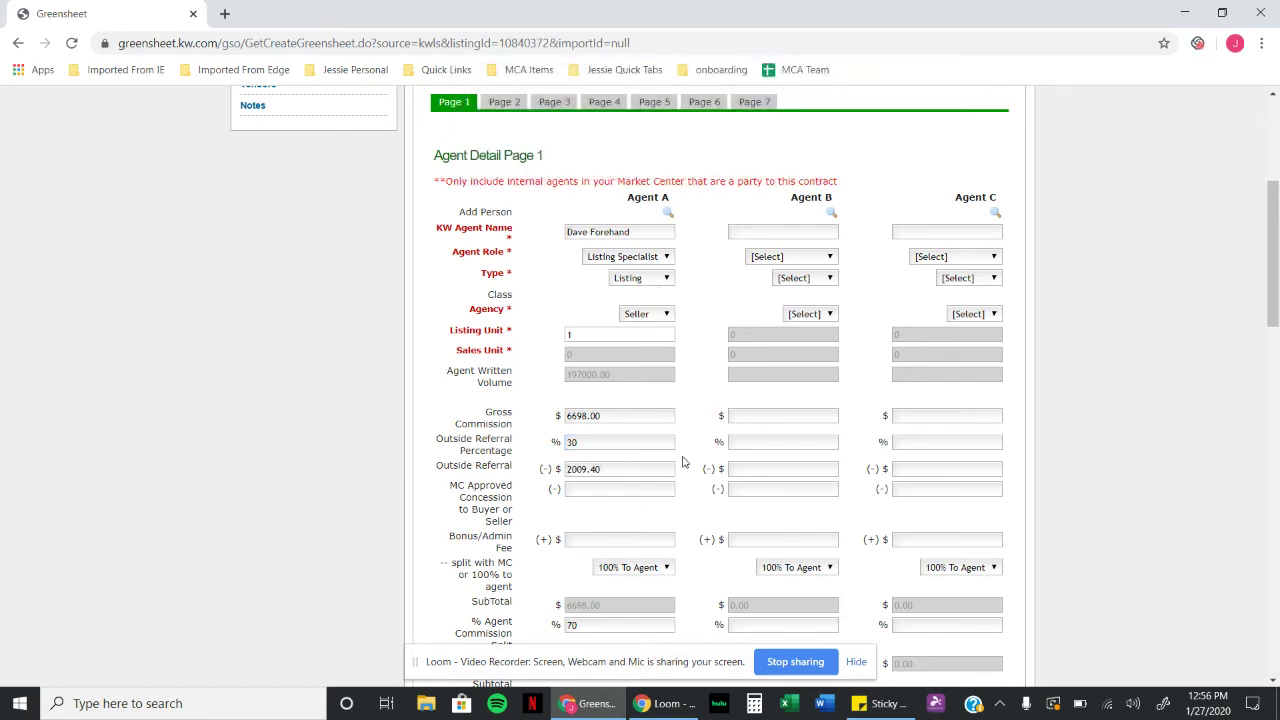
scroll(670, 461, "down", 3)
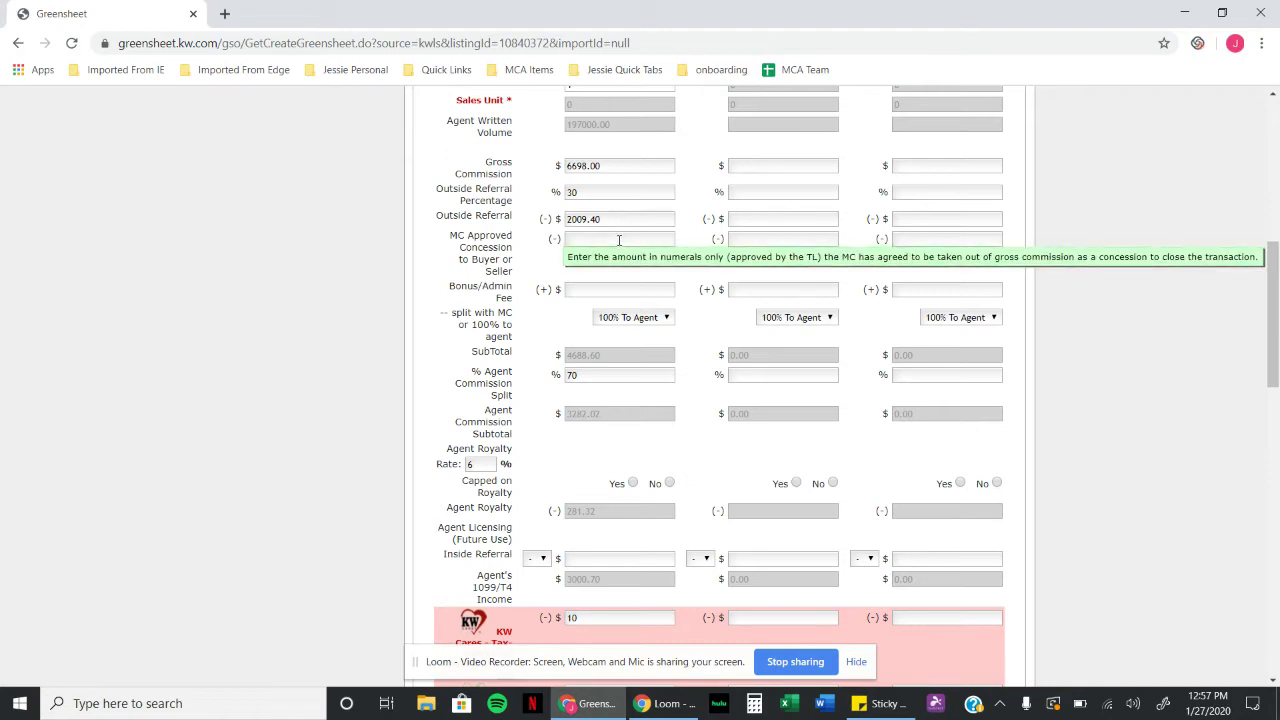
Step: Give Agent A a 295 bonus/admin fee, a 100% commission split, and capped royalty
left_click(590, 291)
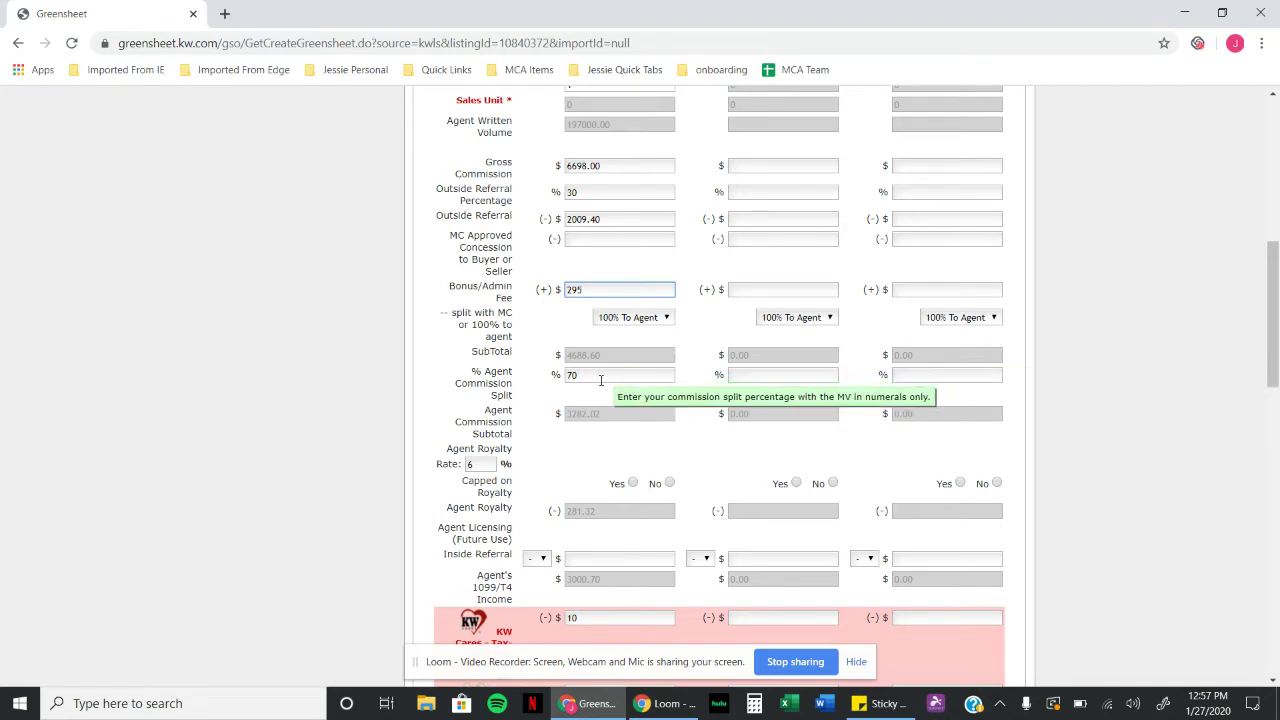
left_click_drag(600, 377, 537, 389)
type("100")
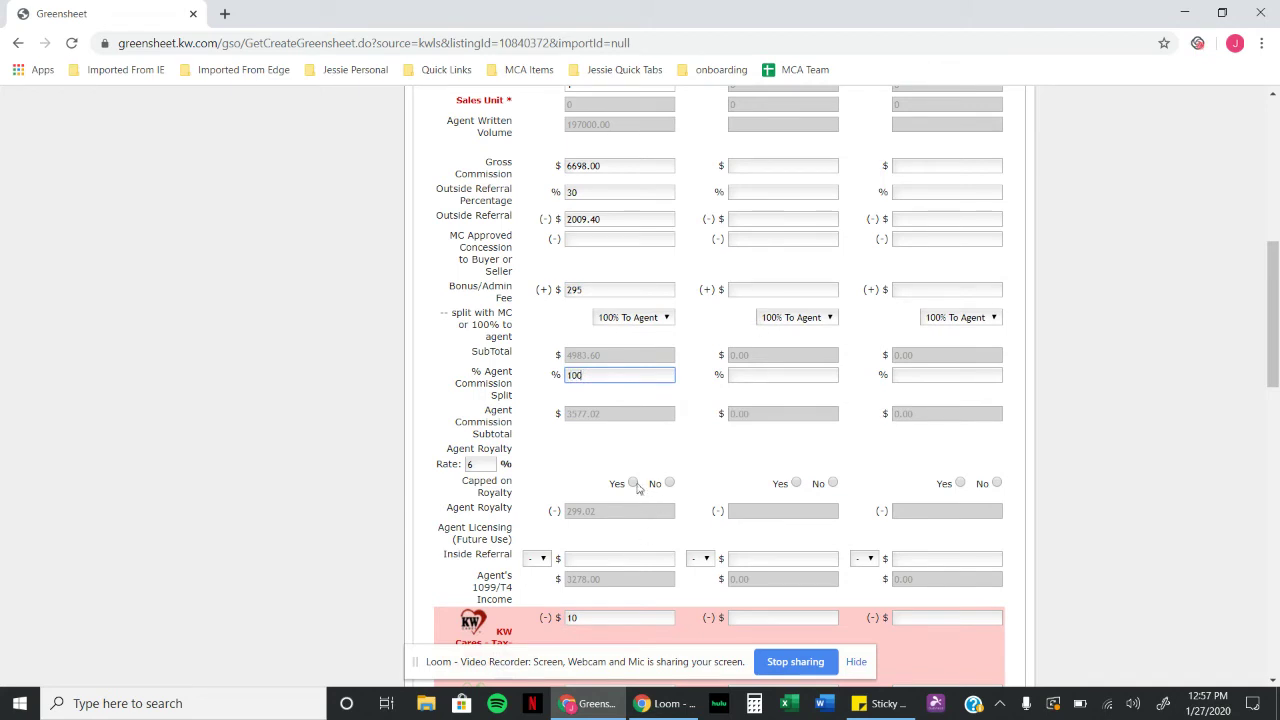
left_click(633, 483)
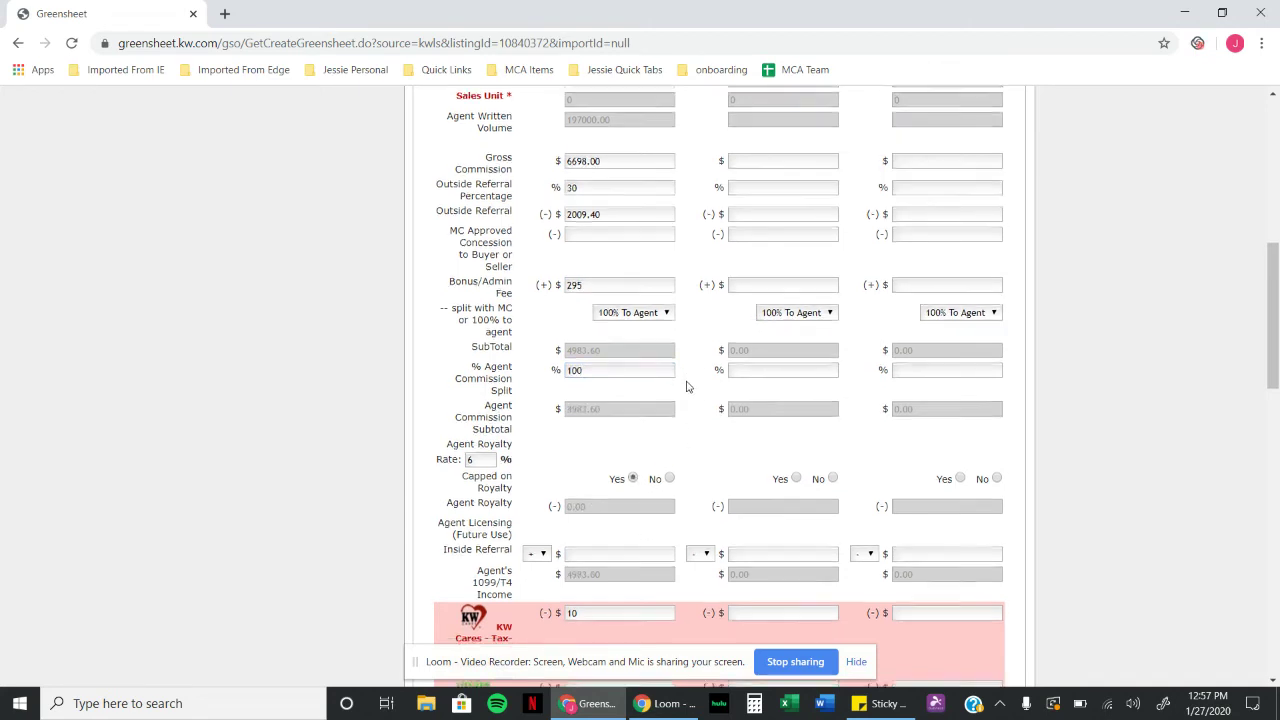
Step: Set Agent A's KW Cares, Kids Can and Bold Scholarship donations to 0
scroll(687, 380, "down", 3)
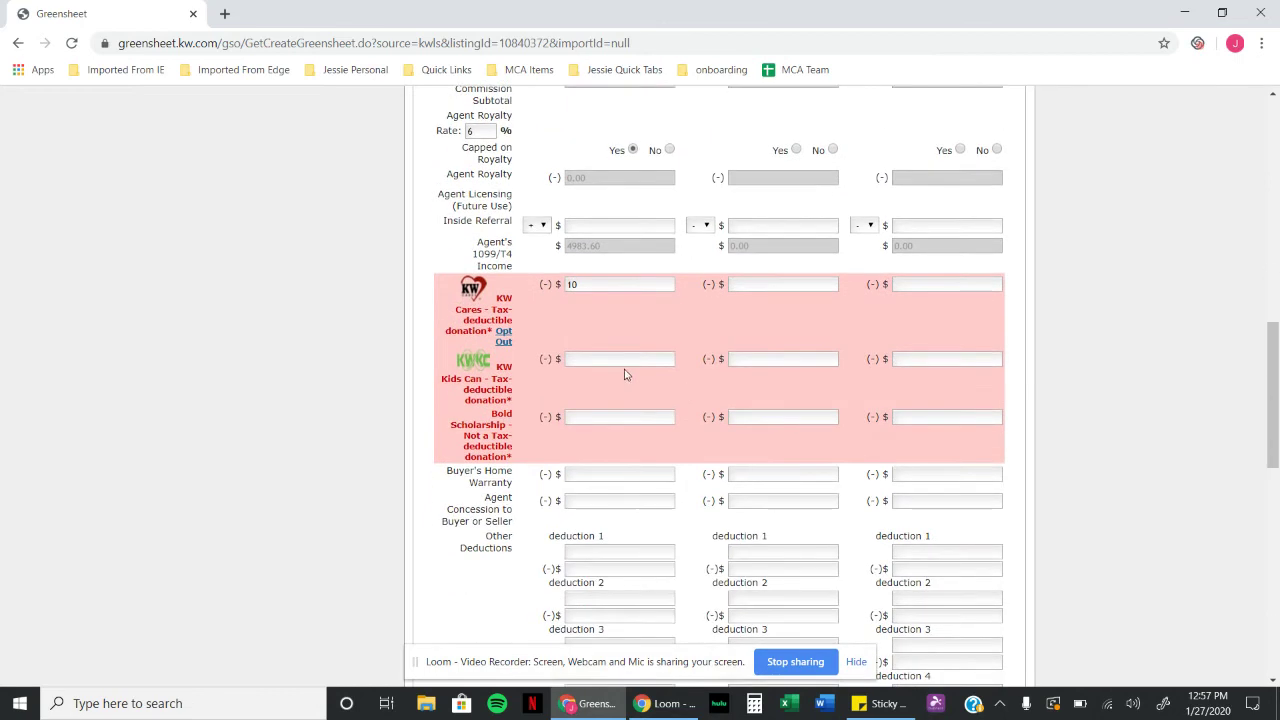
left_click_drag(632, 286, 553, 296)
type("0")
left_click(601, 358)
type("0")
left_click(599, 419)
type("0")
Step: Add an 'admin fee' deduction of 225 and a Local KW Cares deduction of 10
scroll(686, 463, "down", 3)
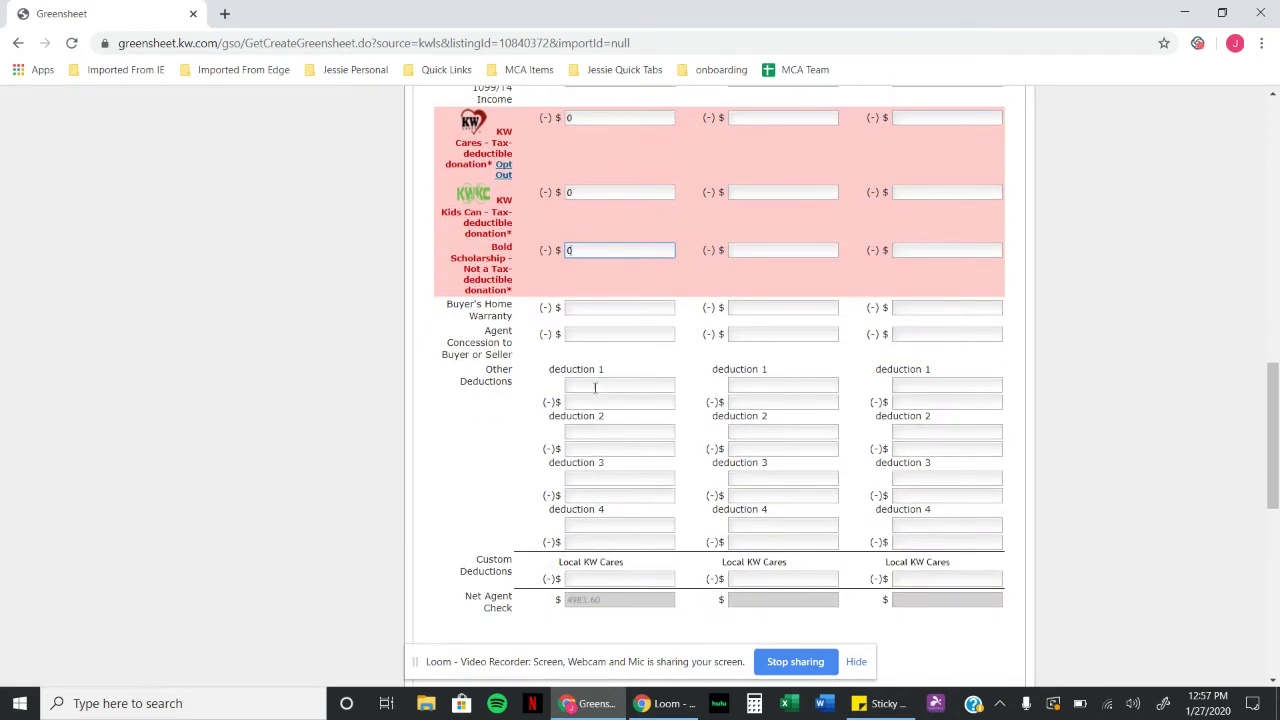
left_click(594, 386)
type("ad")
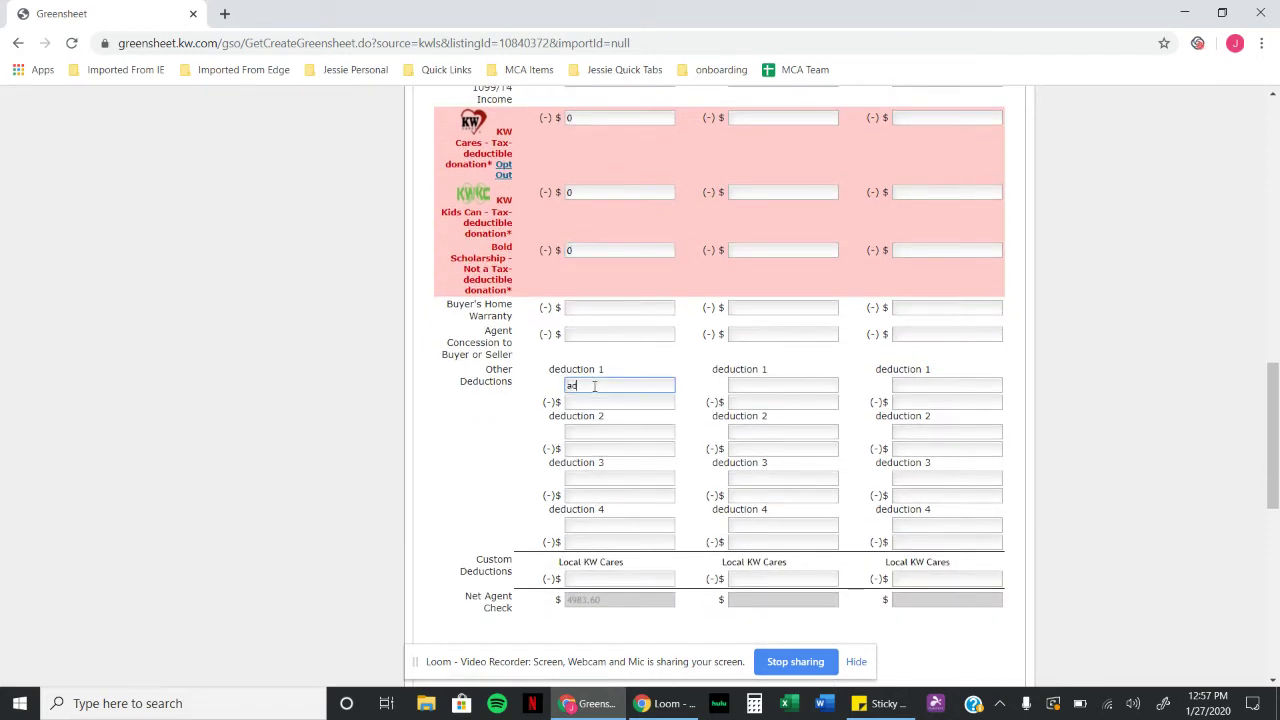
type("min fee")
left_click(628, 402)
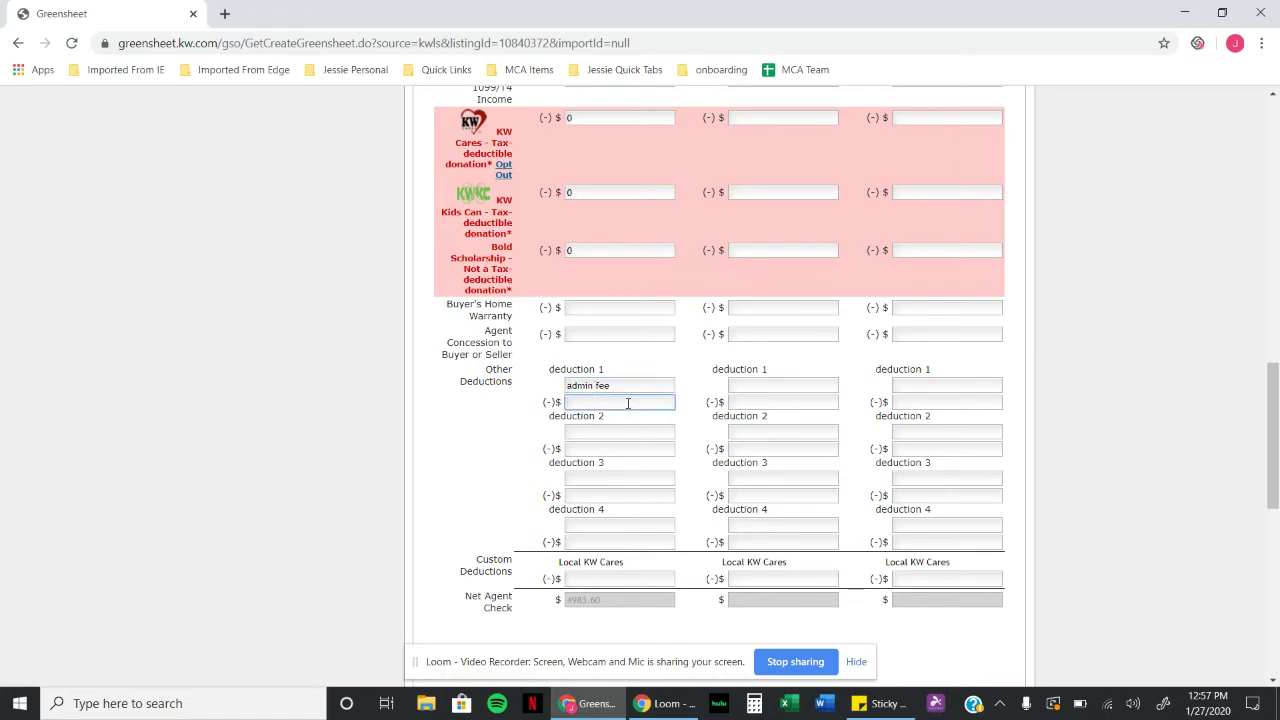
type("225")
left_click(617, 579)
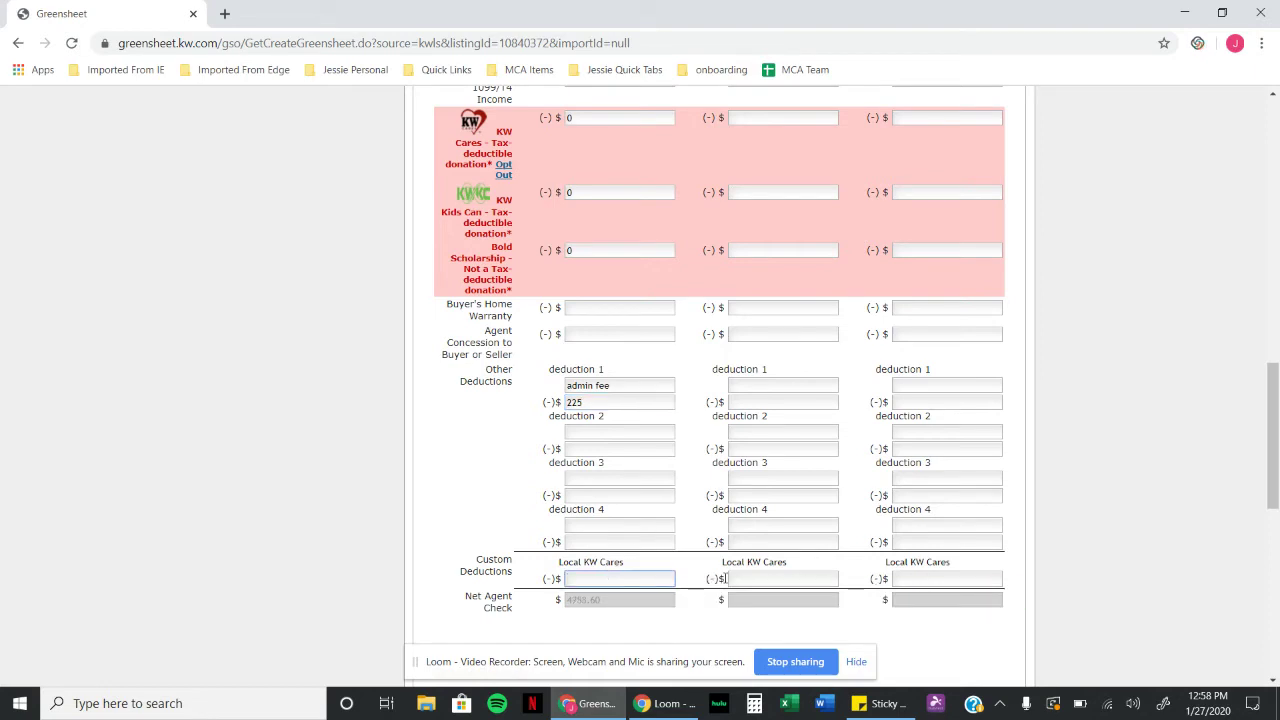
type("10")
left_click(695, 541)
scroll(695, 541, "down", 3)
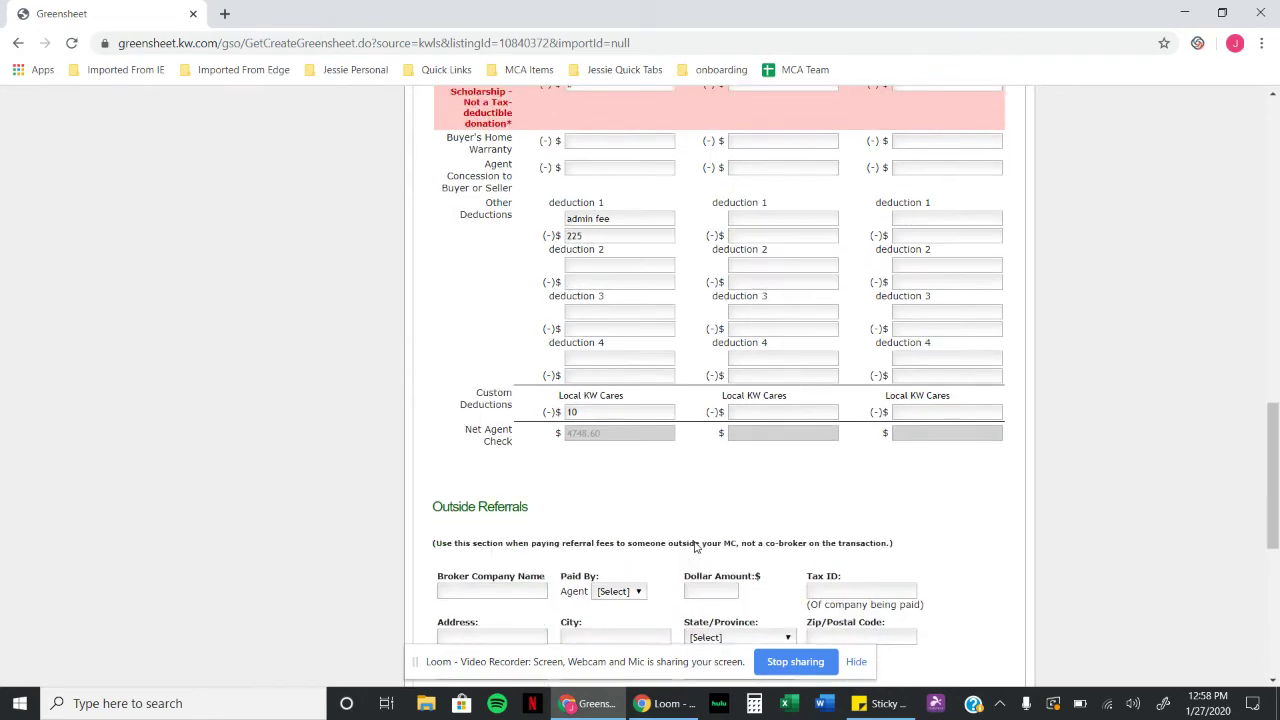
Step: Record the outside referral to broker company Upnest, paid by Agent A, for 2009.40
scroll(693, 545, "down", 3)
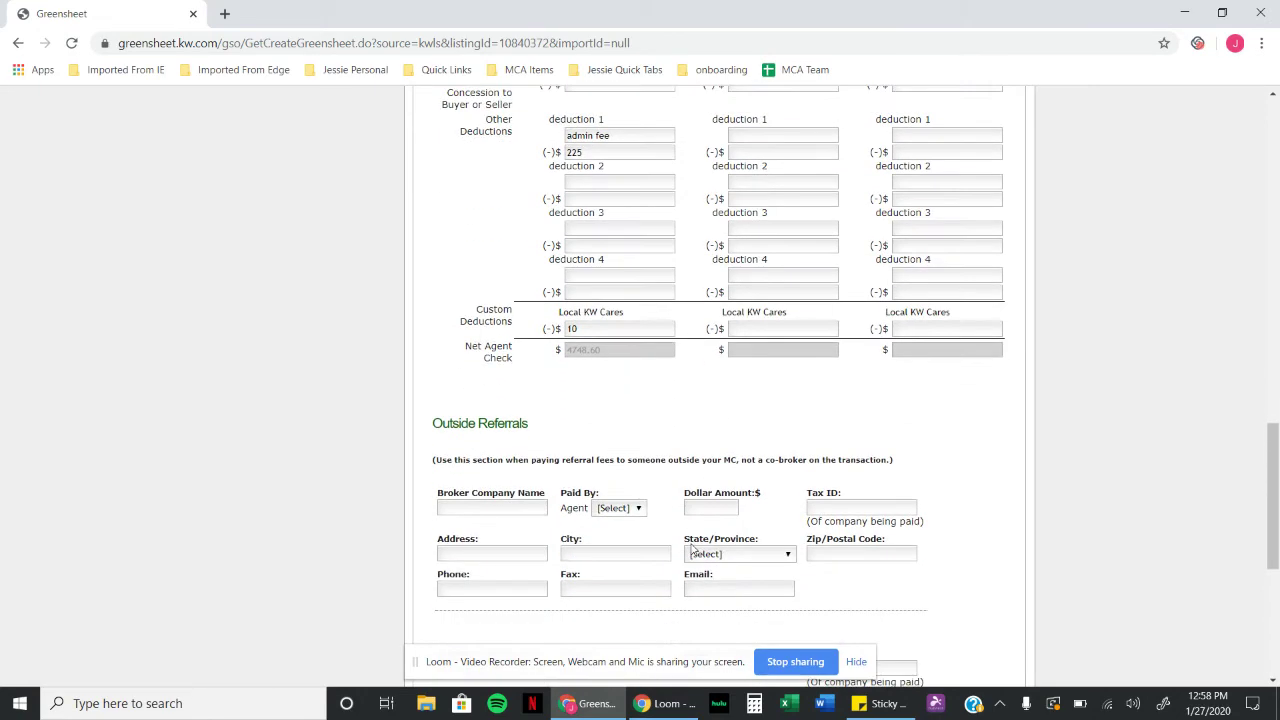
left_click(533, 423)
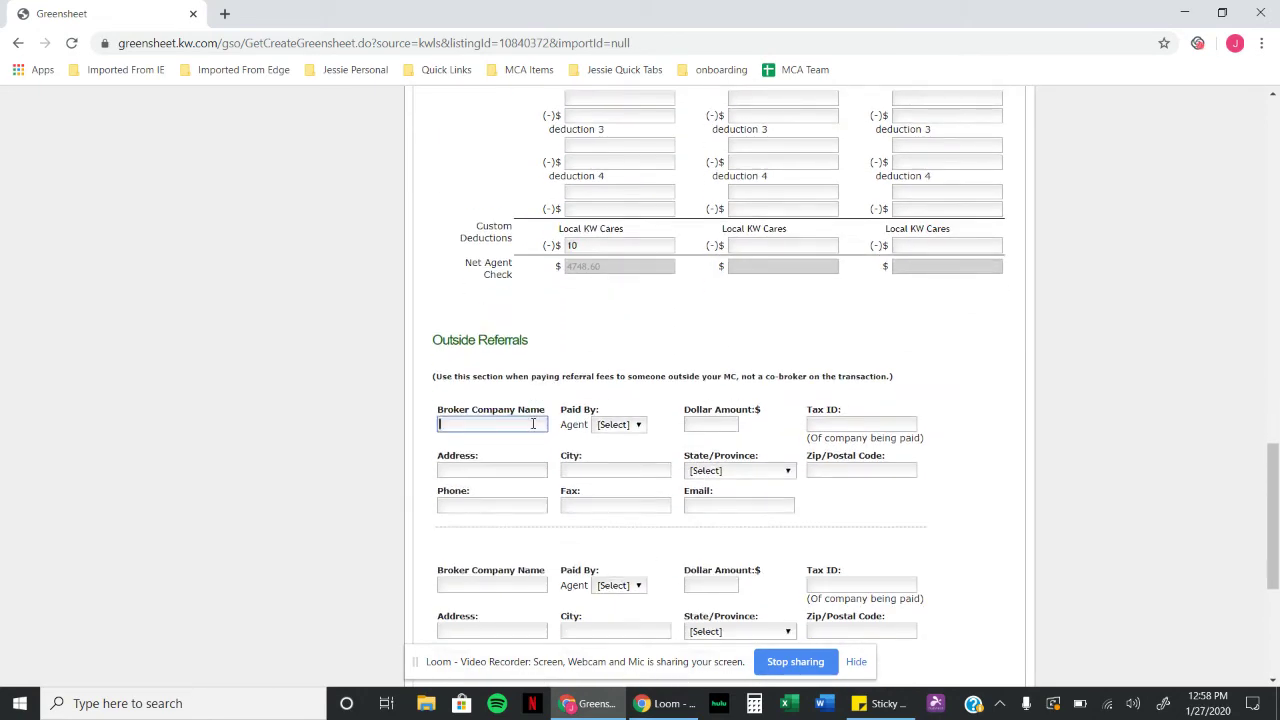
type("Upnest")
left_click(619, 425)
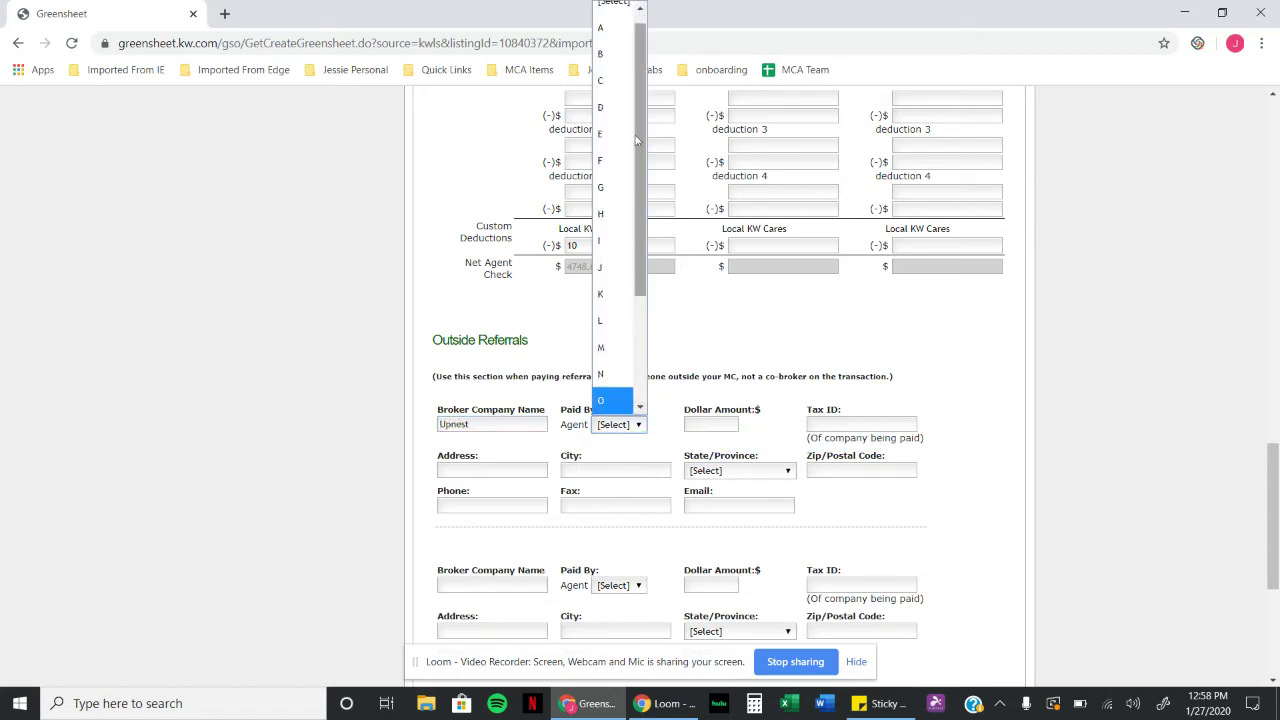
left_click(604, 28)
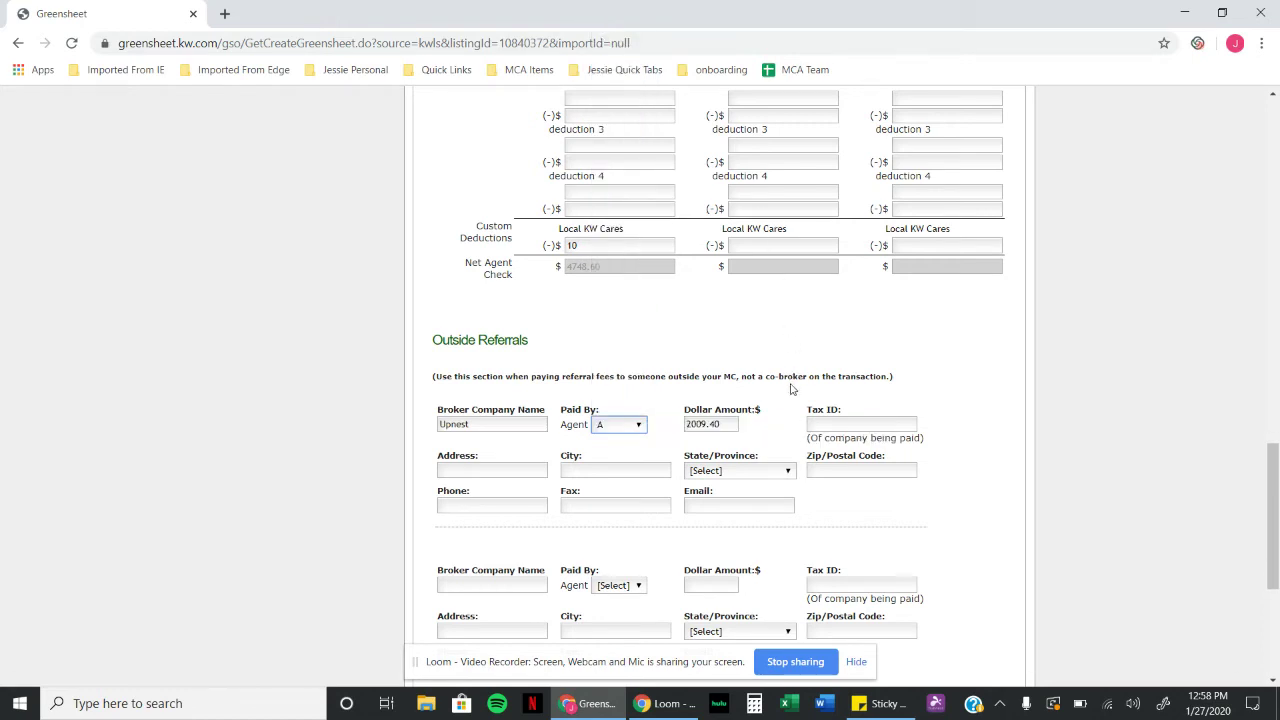
scroll(750, 414, "down", 1)
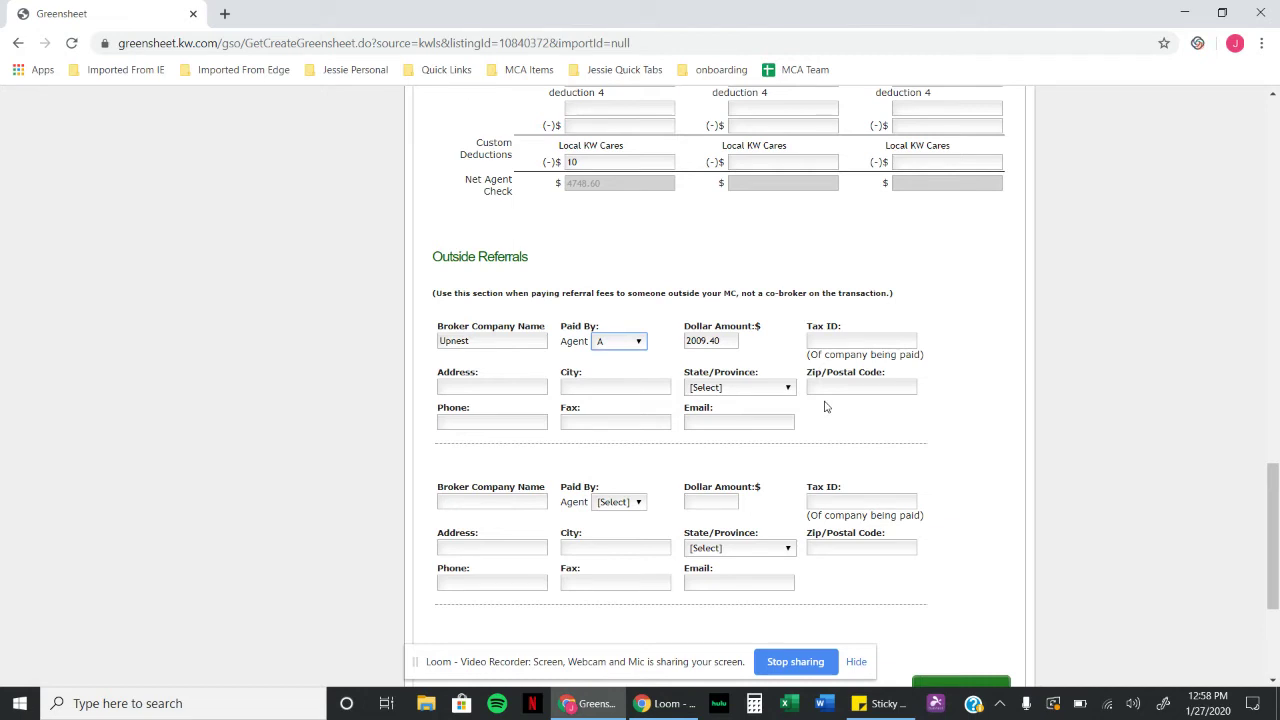
left_click(826, 406)
Step: Scroll back up to Agent Detail Page 1 with the Agent A, B and C columns
scroll(846, 288, "up", 15)
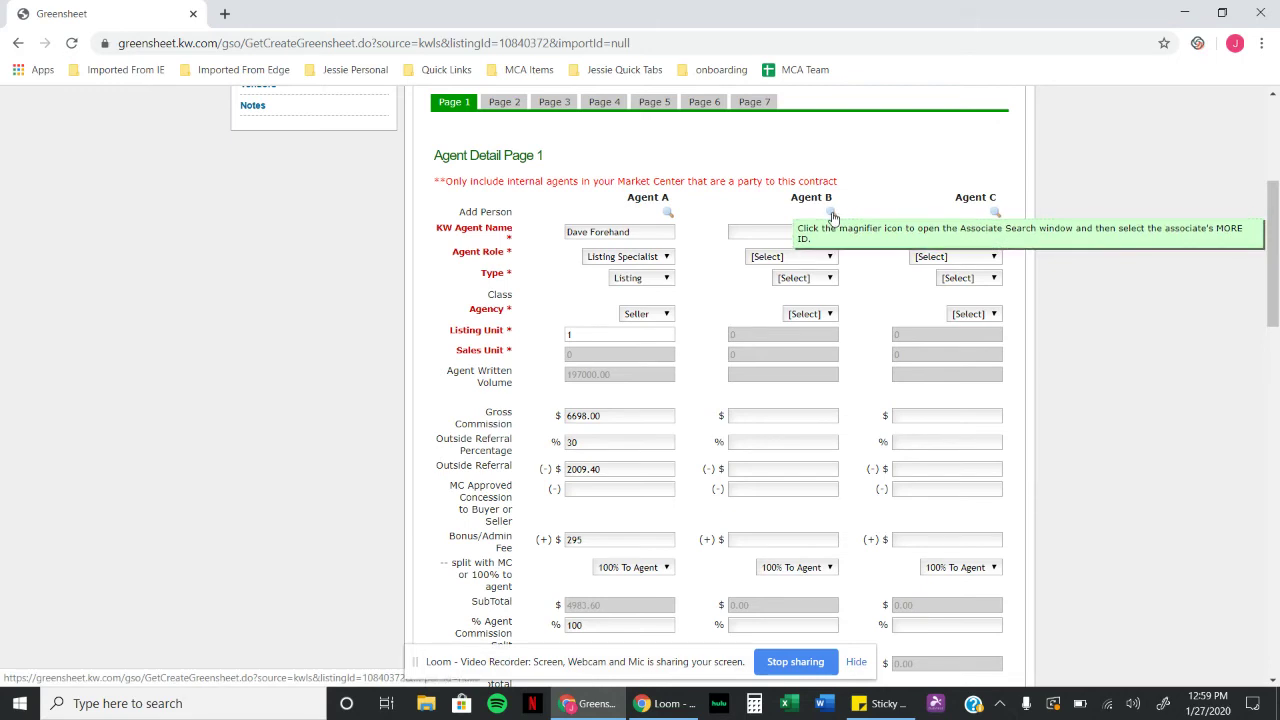
Step: Fill Agent B's name with the first associate returned by a last-name Associate Search
left_click(832, 215)
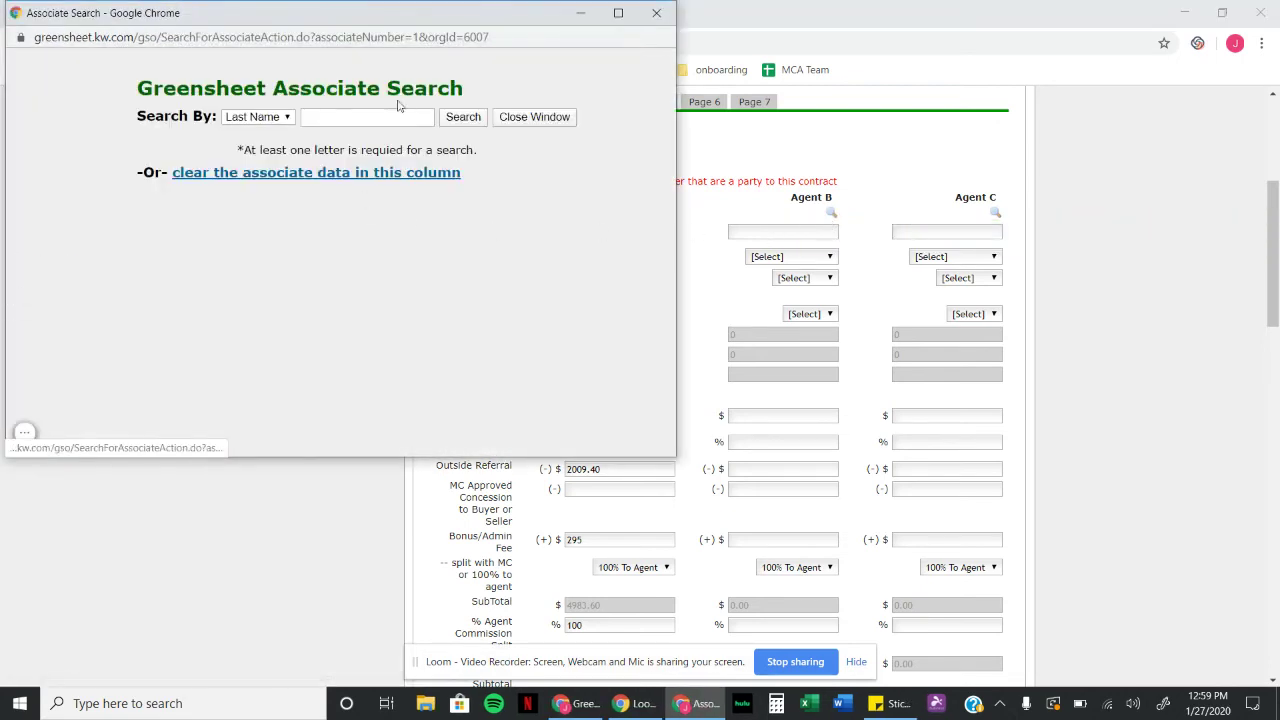
left_click(374, 117)
type("ma")
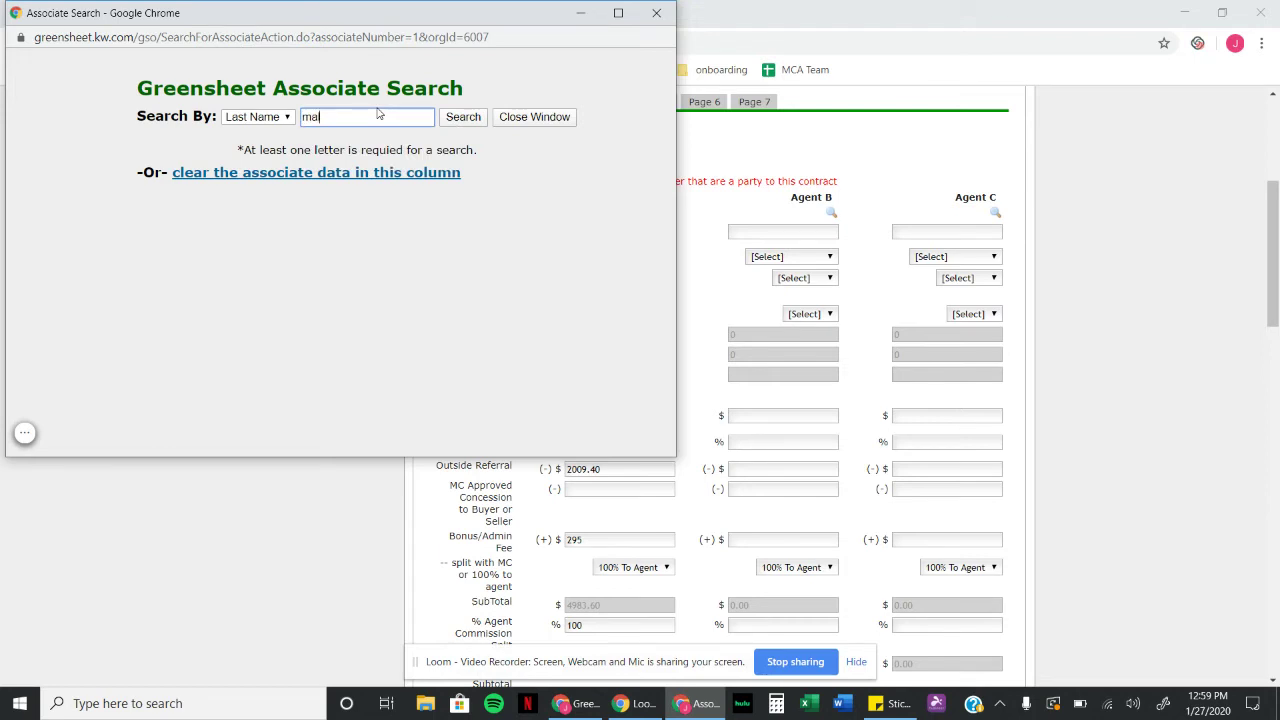
type("l")
left_click(458, 121)
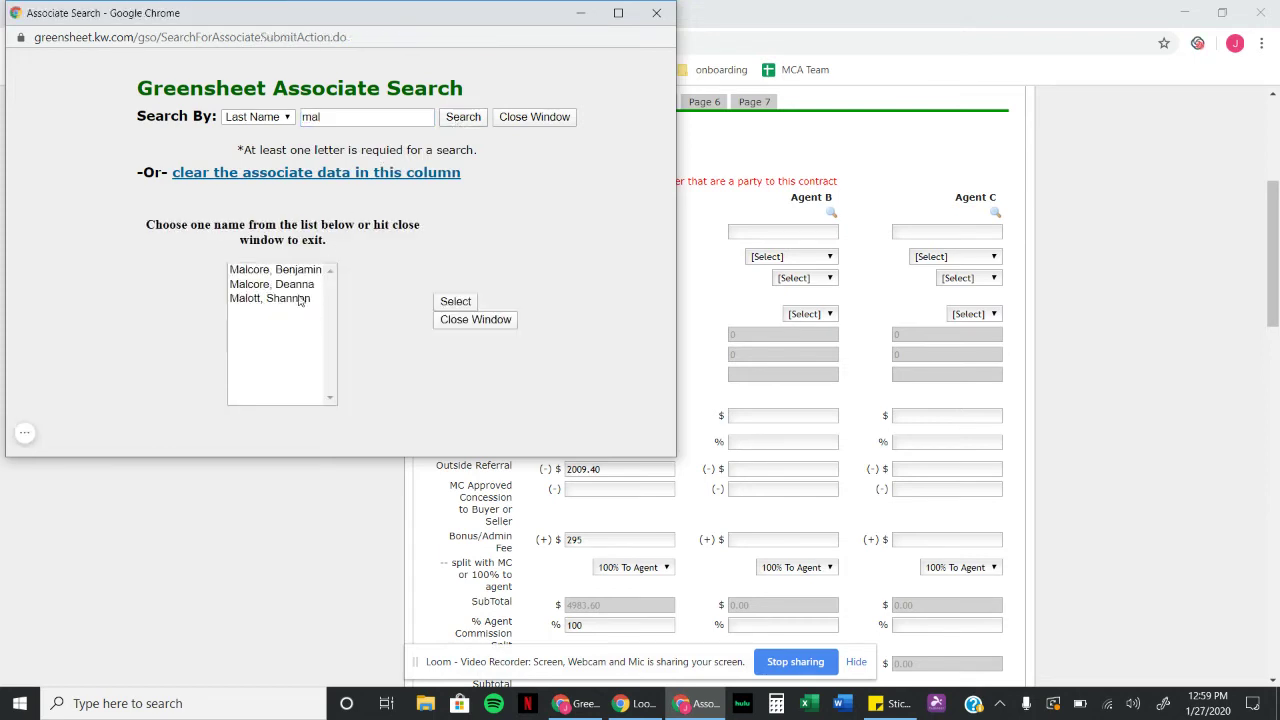
left_click(292, 270)
left_click(461, 304)
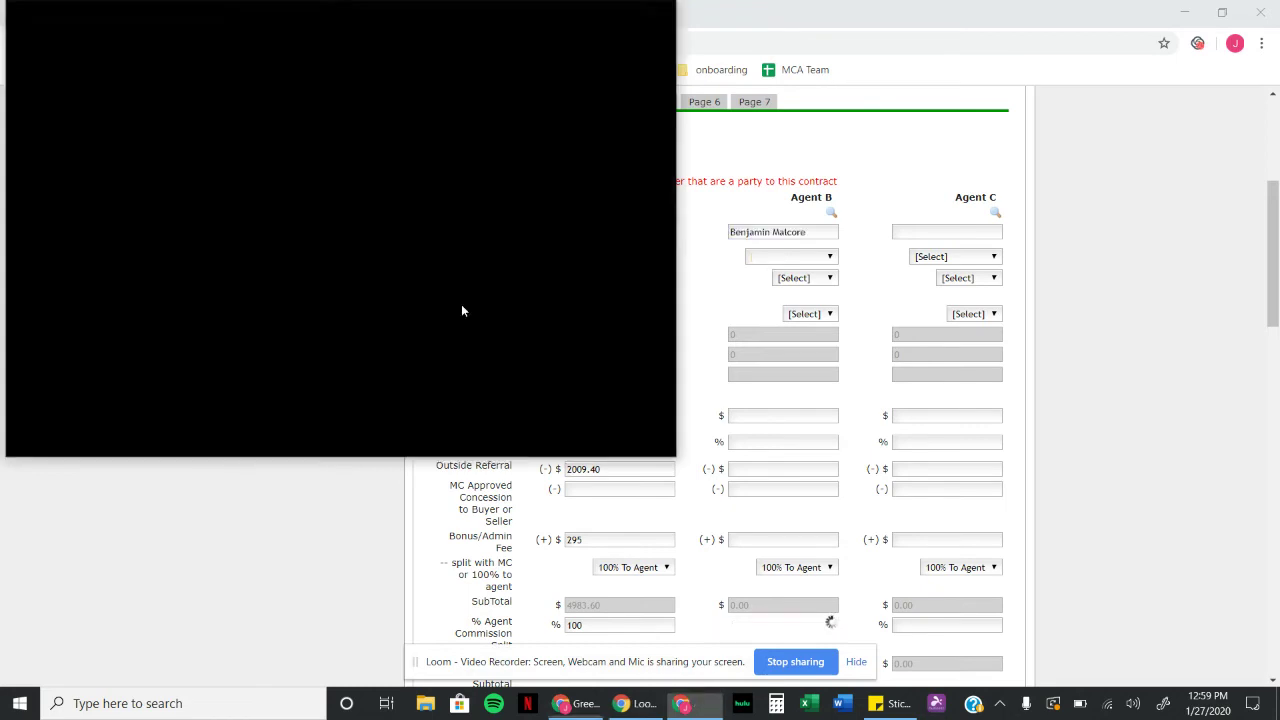
Step: Make Agent B a Buyer Specialist with Buyer Sale type, Buyer agency and .75 sales unit
left_click(771, 258)
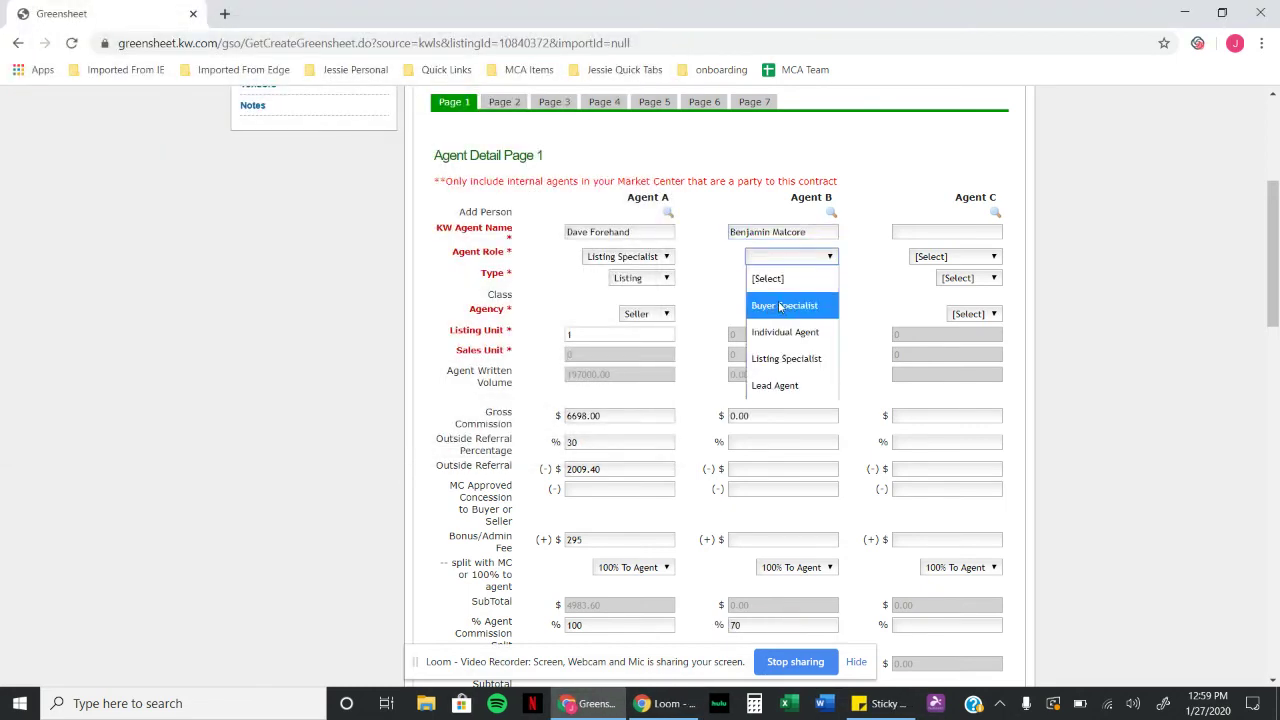
left_click(783, 308)
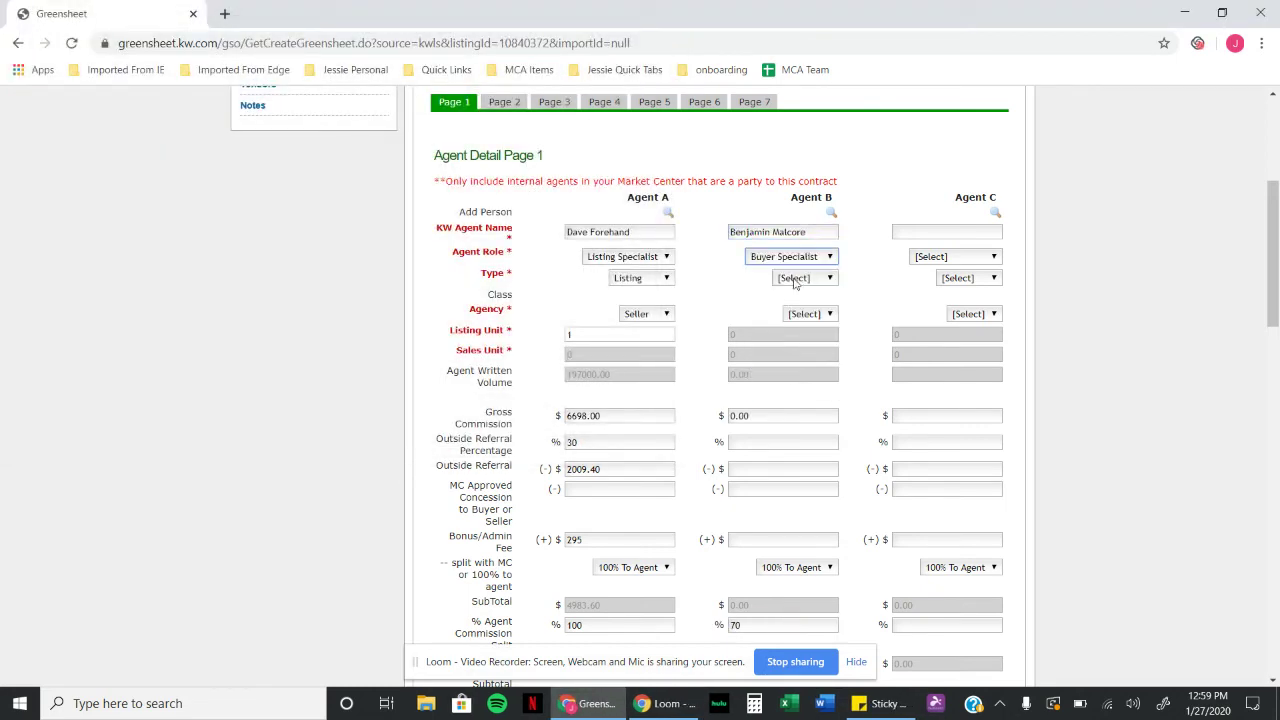
left_click(794, 280)
left_click(800, 352)
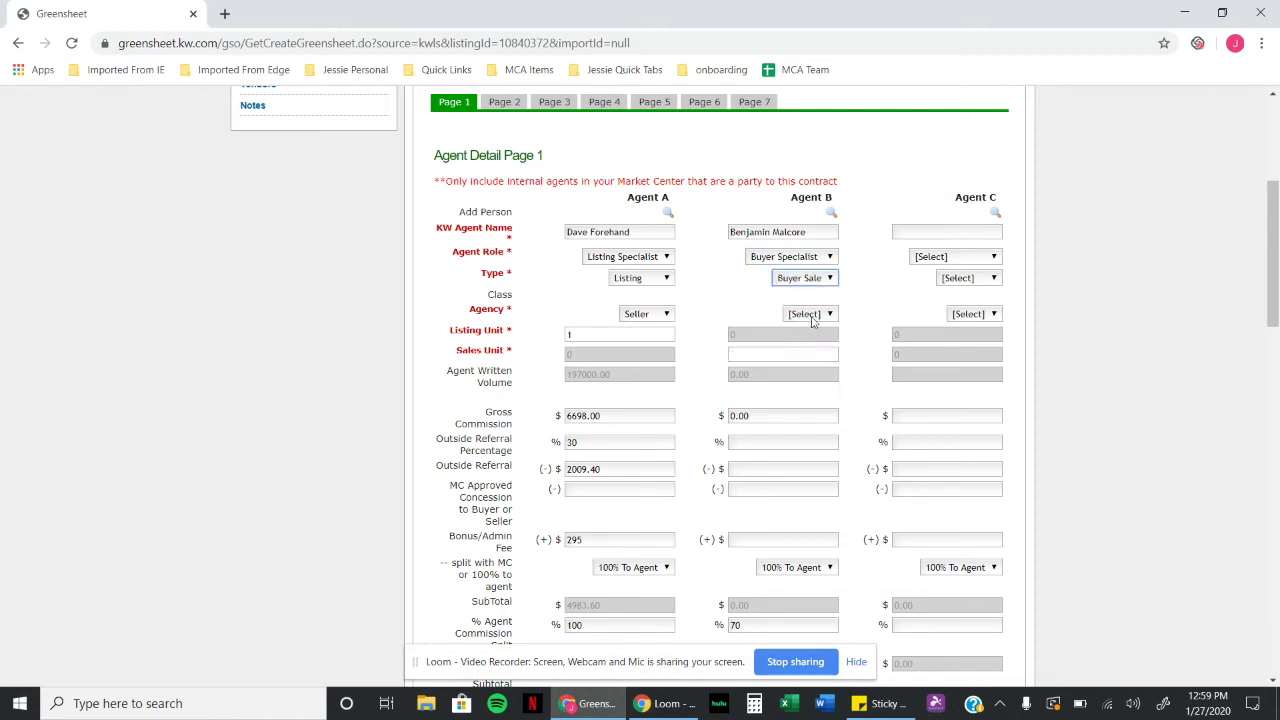
left_click(813, 315)
left_click(808, 369)
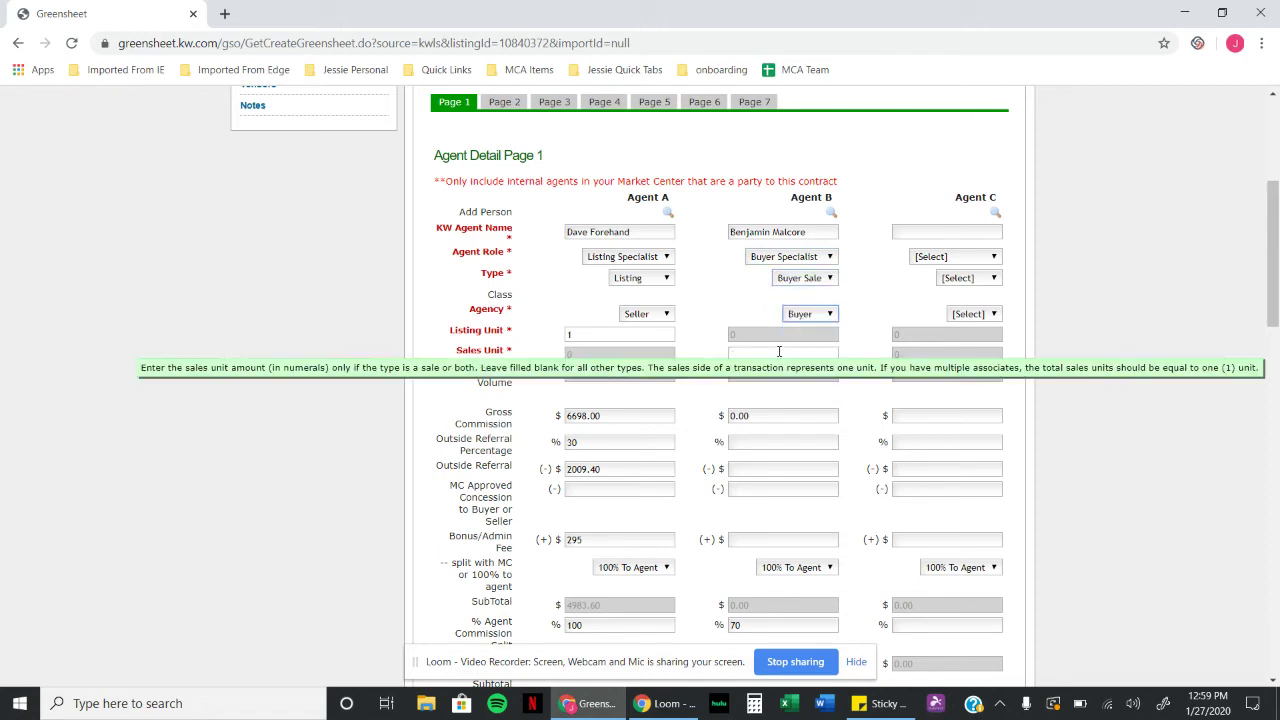
left_click(777, 352)
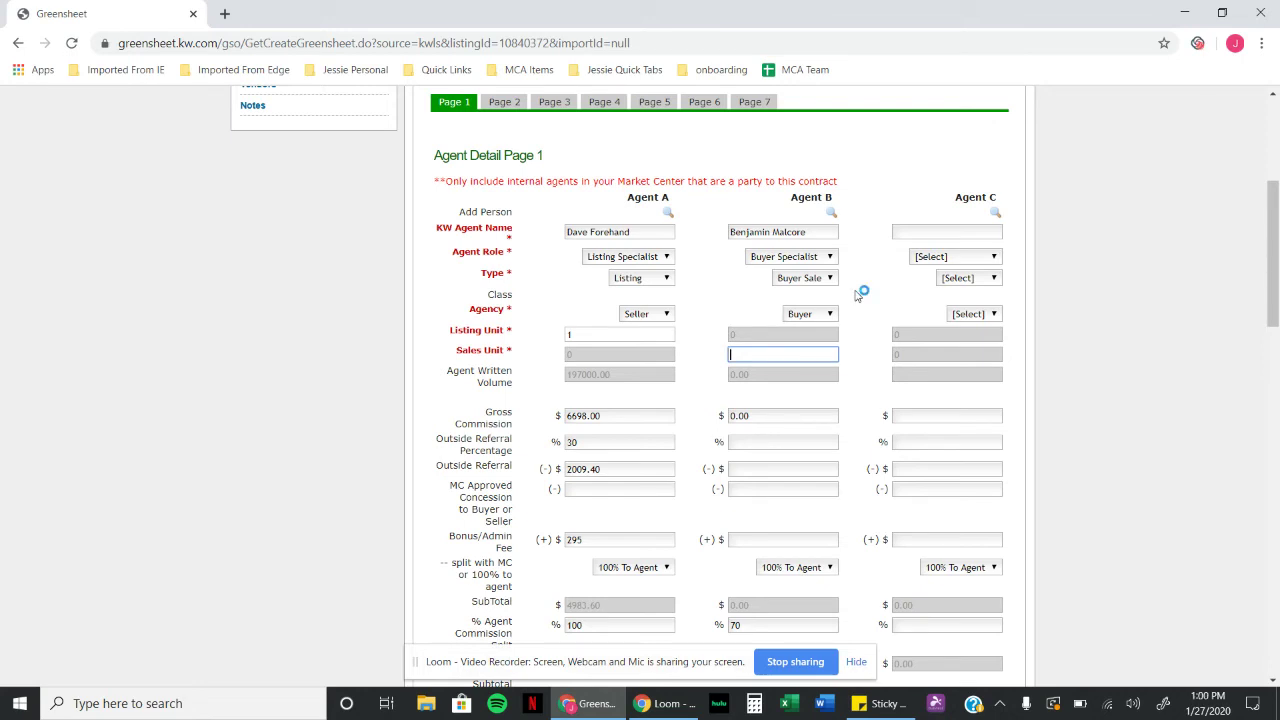
type(".75")
left_click(872, 375)
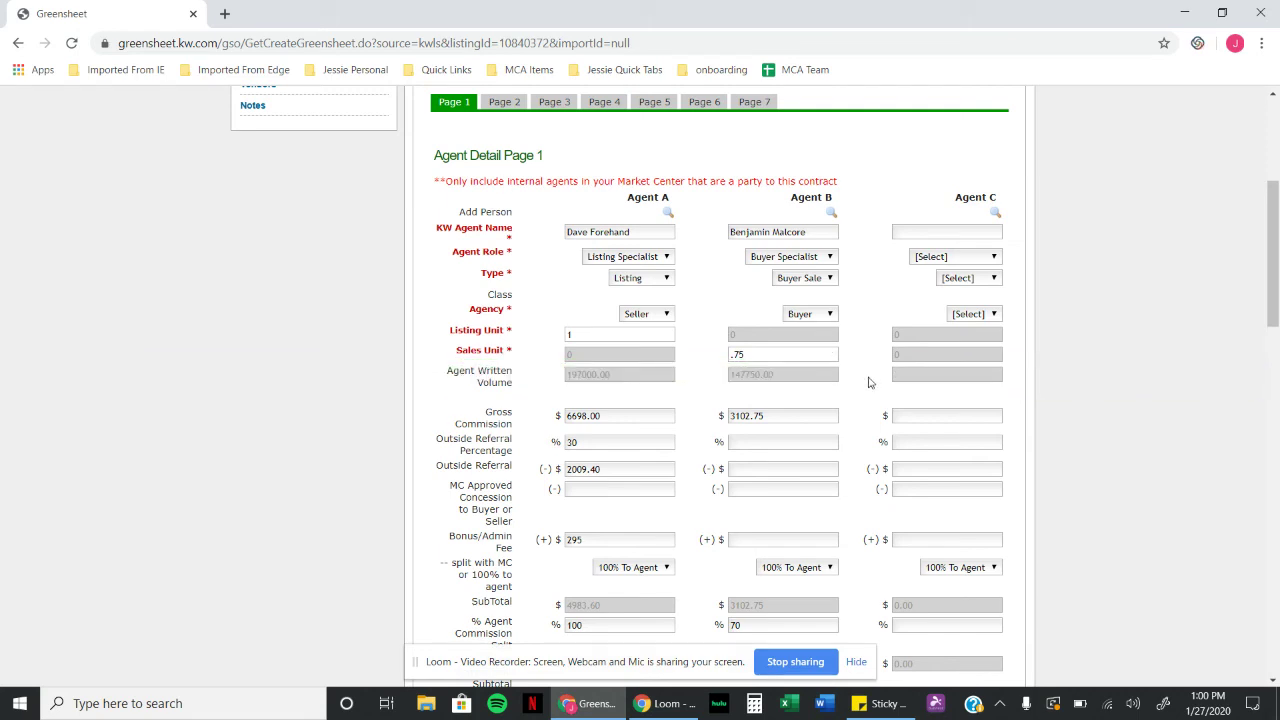
scroll(868, 383, "down", 1)
scroll(845, 388, "down", 1)
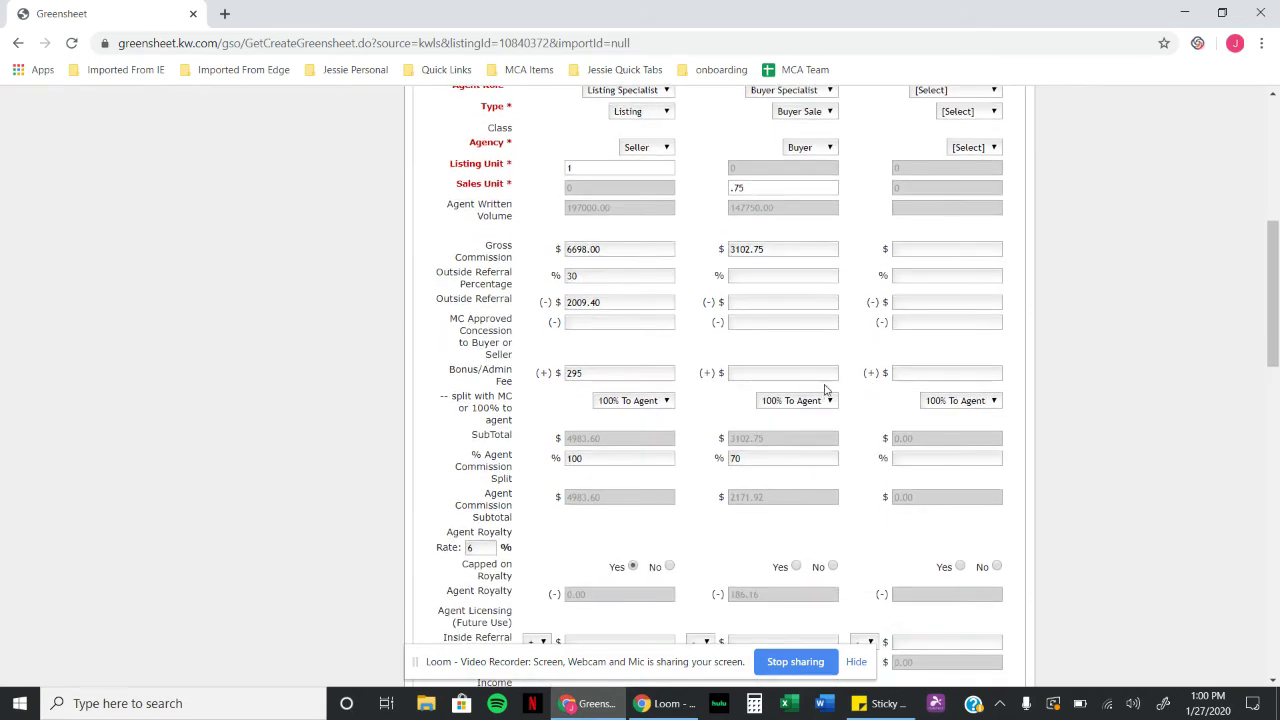
Step: Change Agent B's commission split from 70 to 100% and mark them capped on royalty
left_click_drag(781, 457, 716, 457)
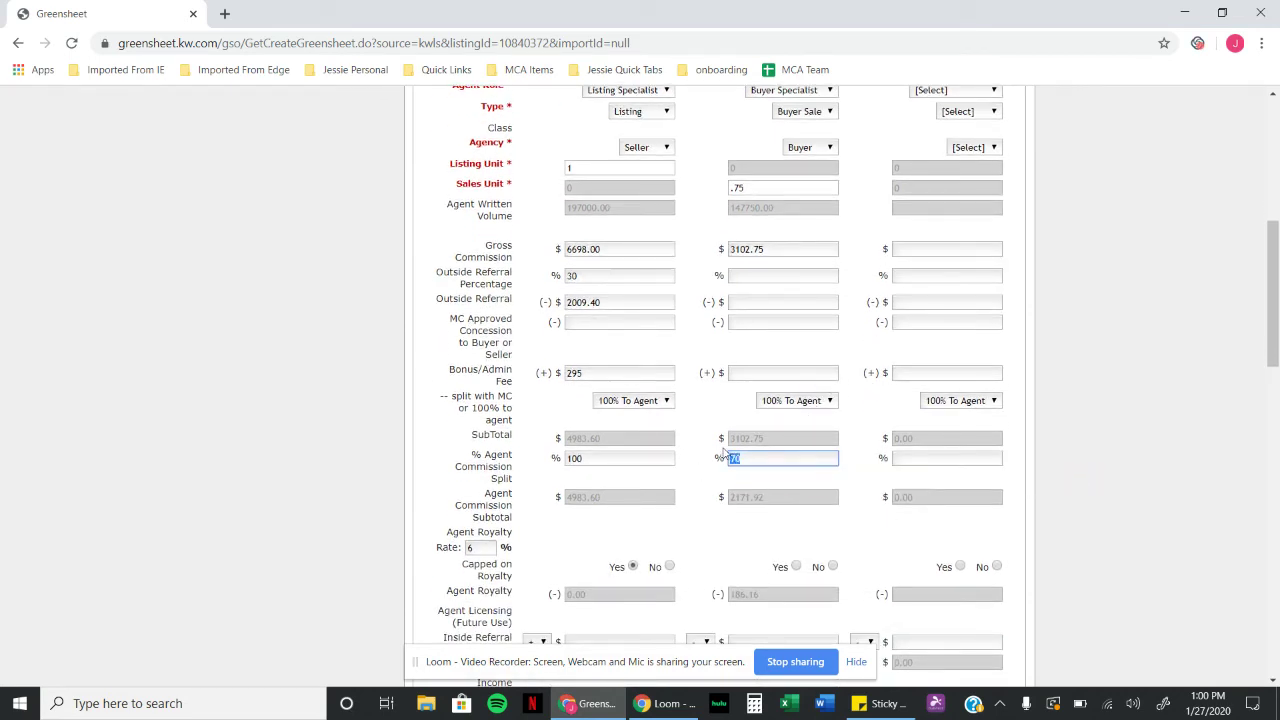
type("100")
left_click(865, 539)
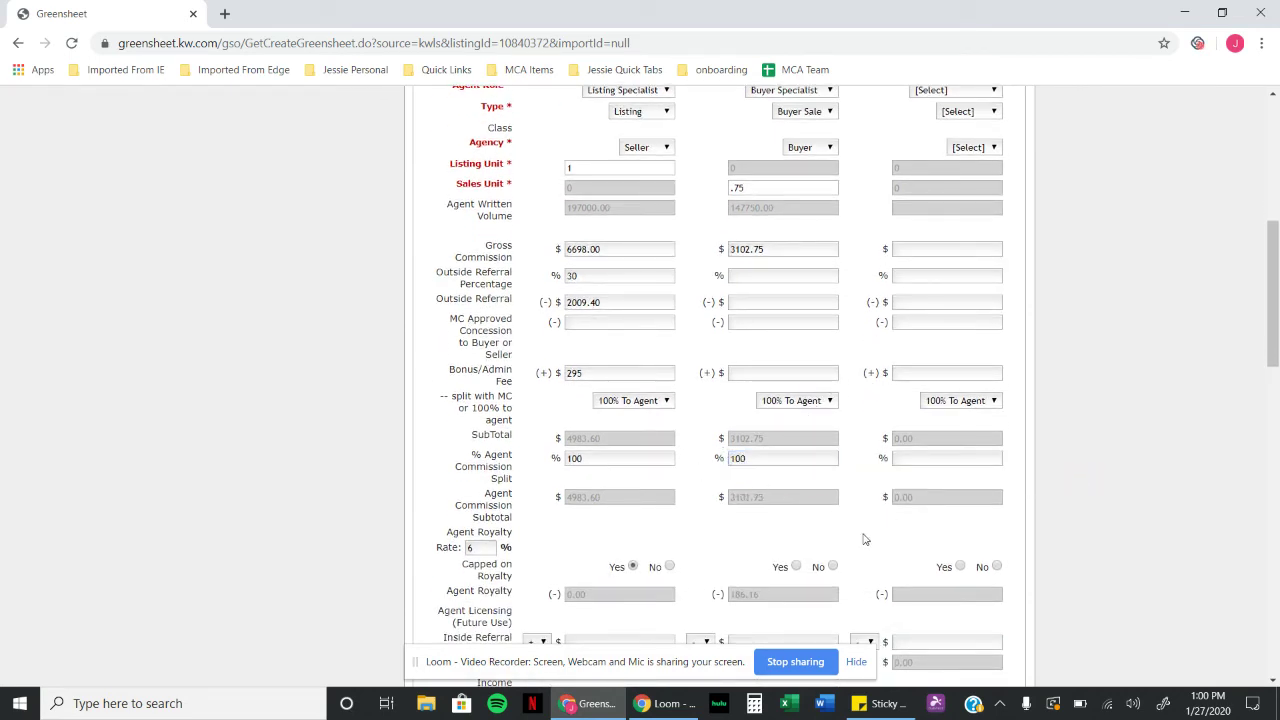
left_click(796, 567)
Step: Enter 0 for Agent B's KW Kids Can and Bold Scholarship donations
scroll(851, 500, "down", 4)
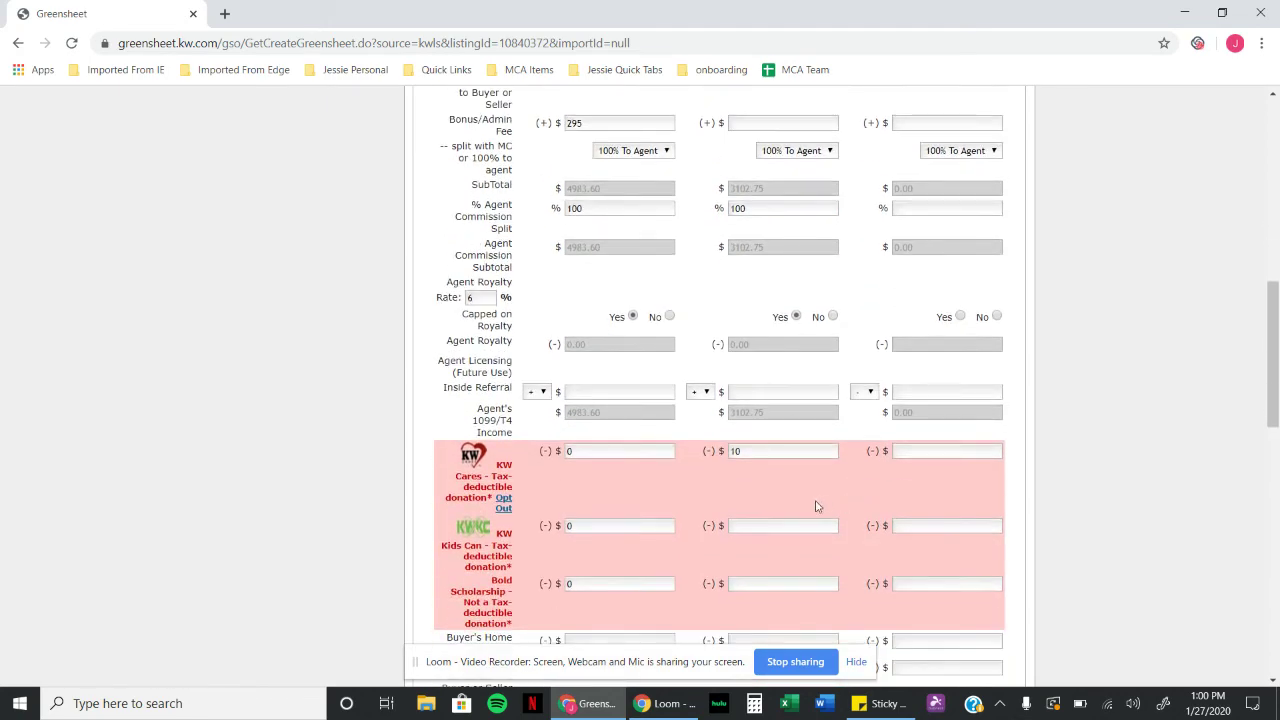
scroll(785, 486, "down", 3)
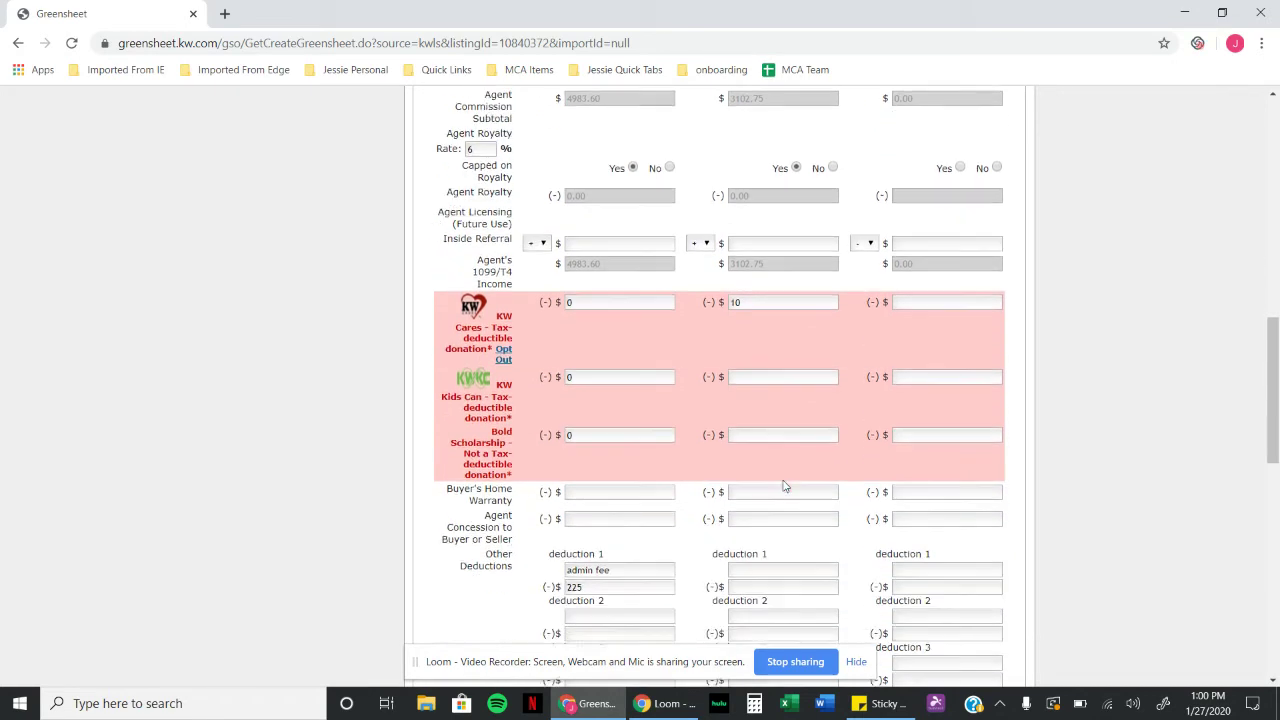
left_click(770, 358)
type("0")
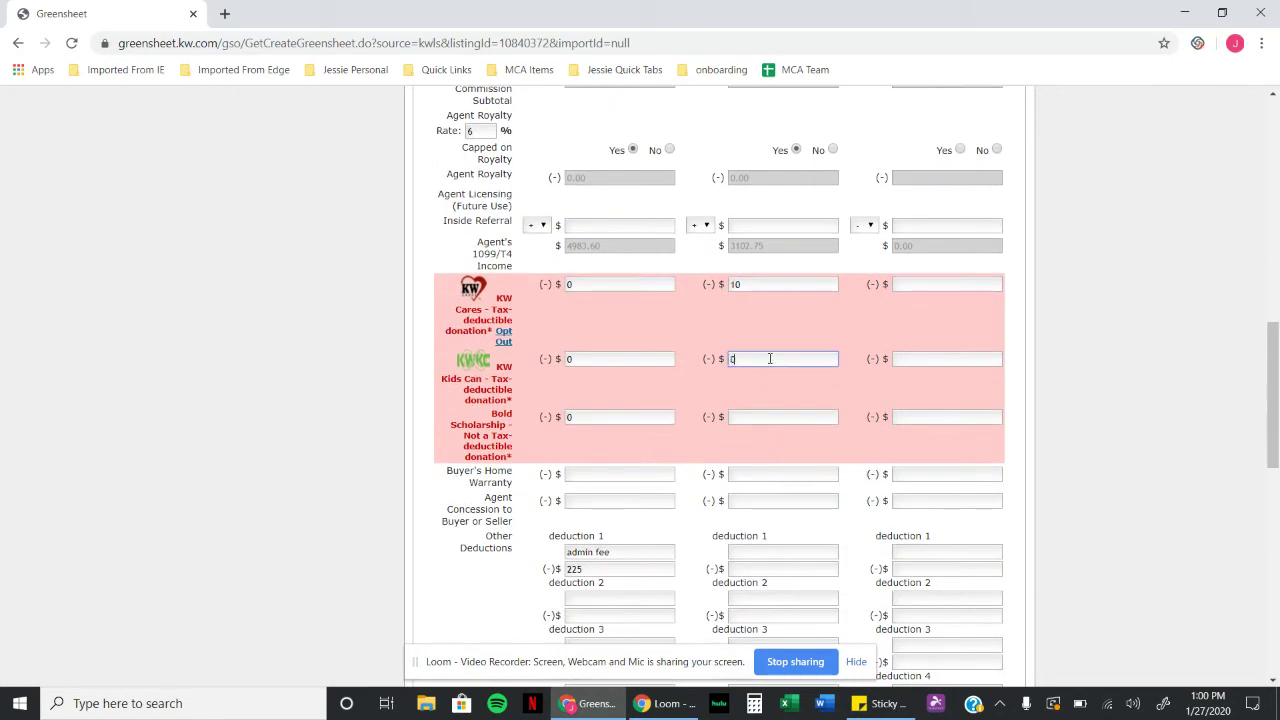
left_click(774, 417)
type("0")
left_click(858, 477)
scroll(835, 452, "down", 3)
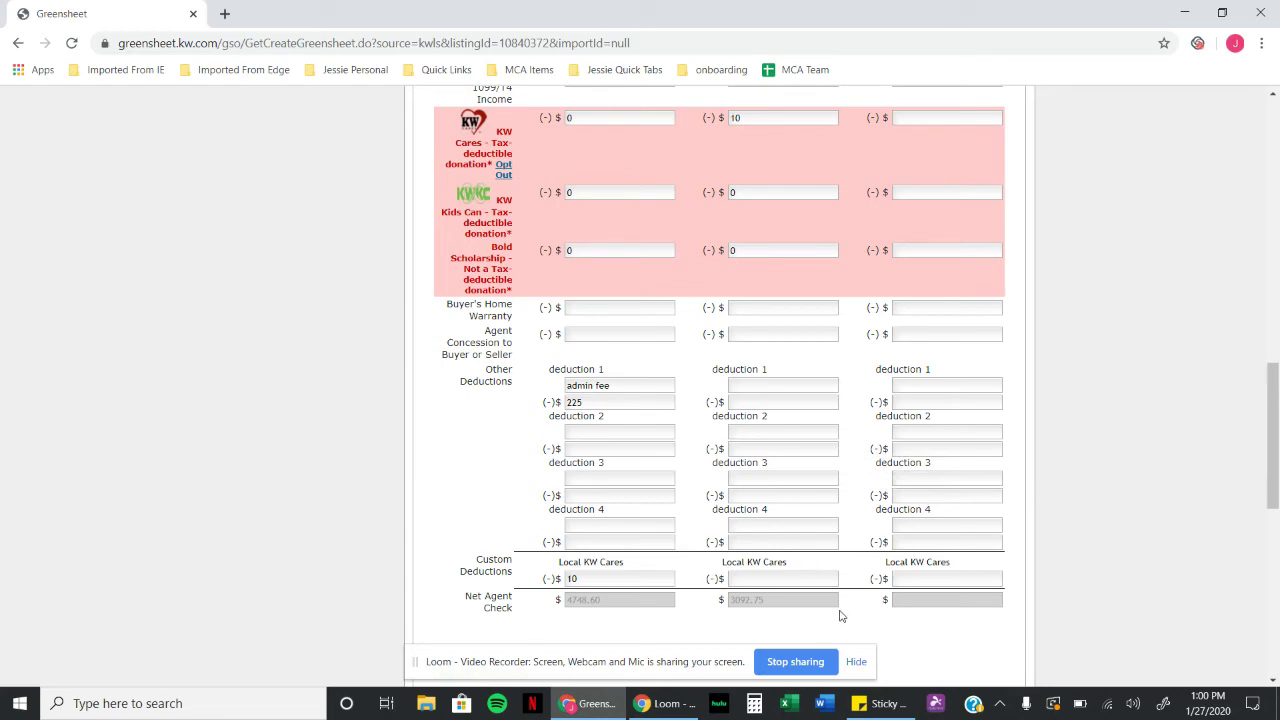
scroll(848, 592, "up", 5)
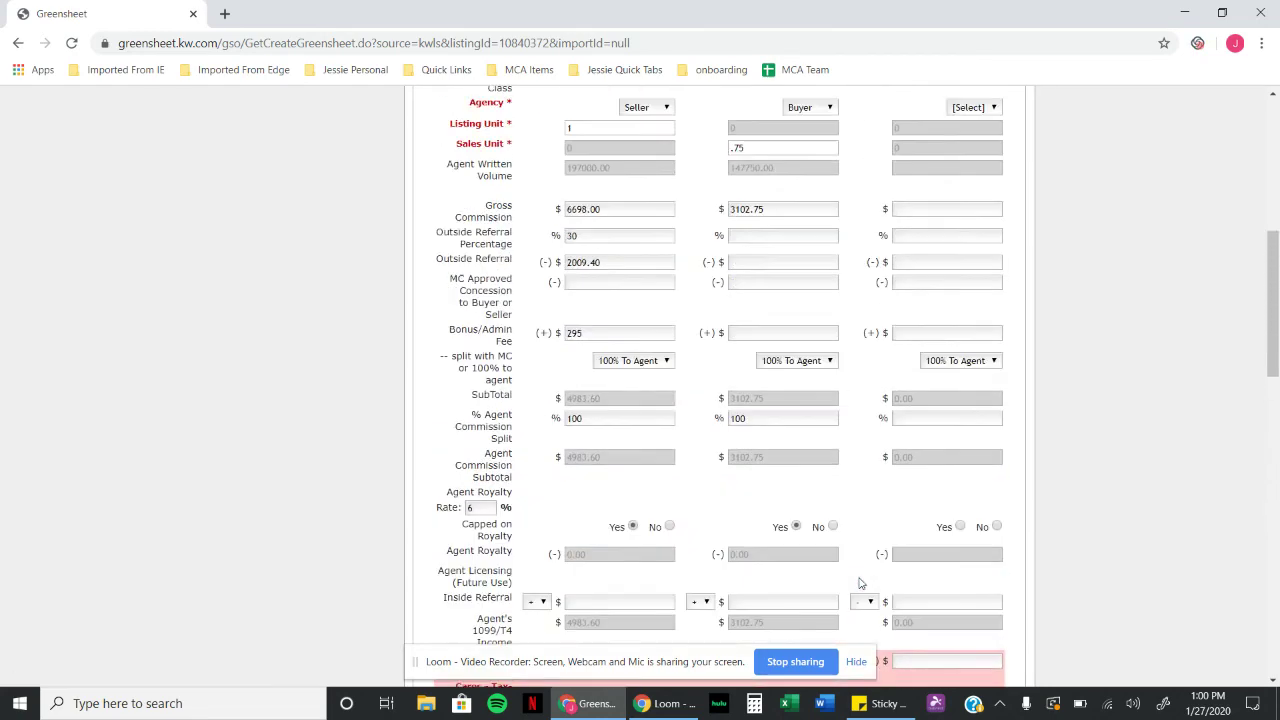
scroll(860, 583, "up", 3)
Step: Fill Agent C's name with the first associate returned by a last-name Associate Search
left_click(995, 300)
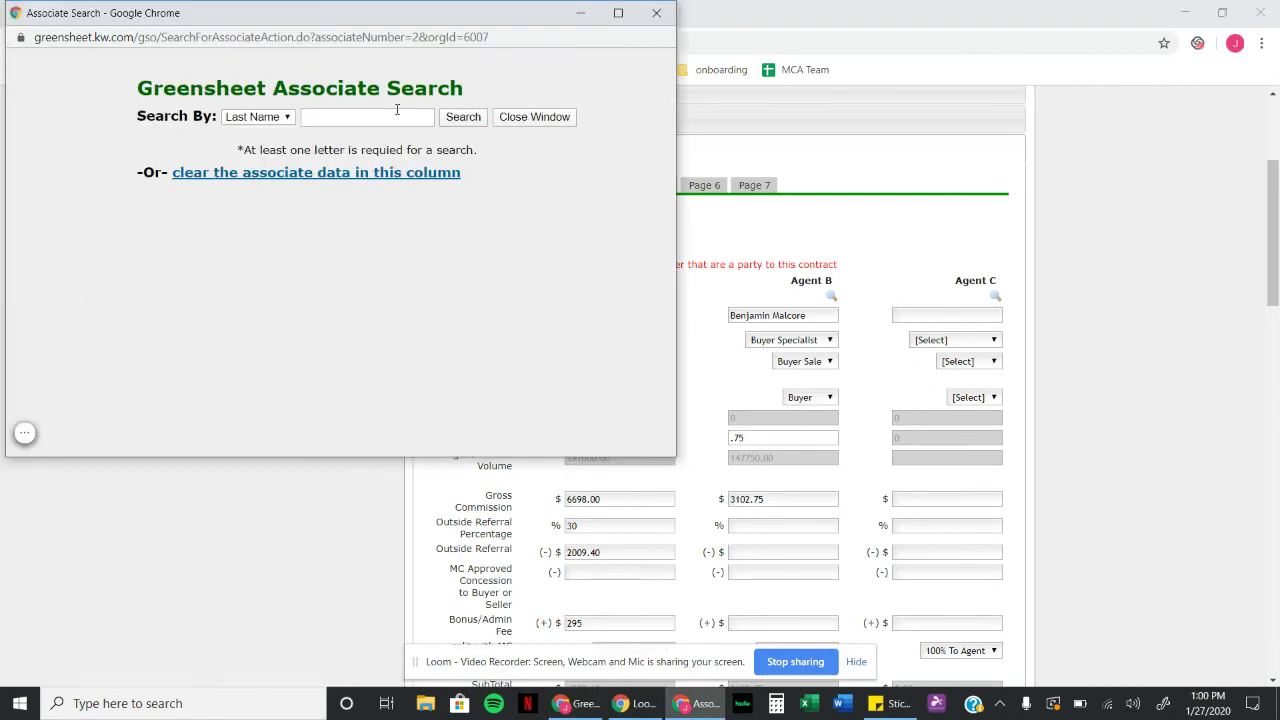
left_click(389, 119)
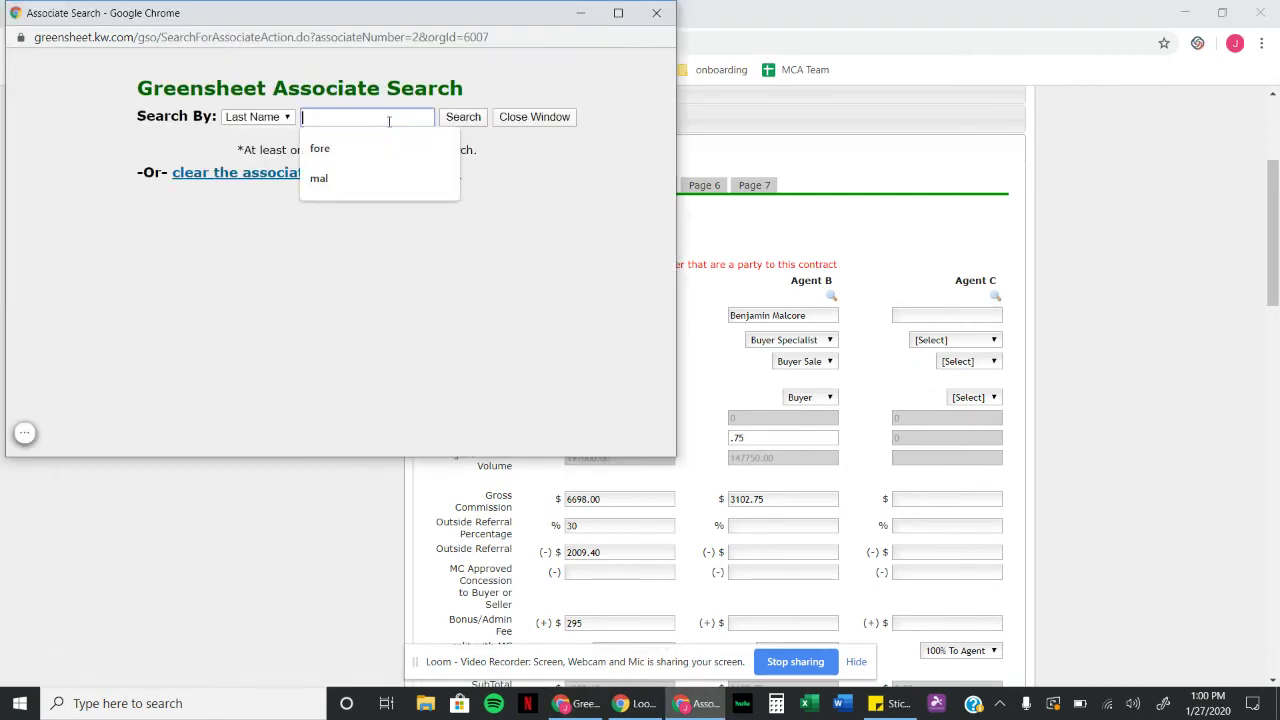
type("van")
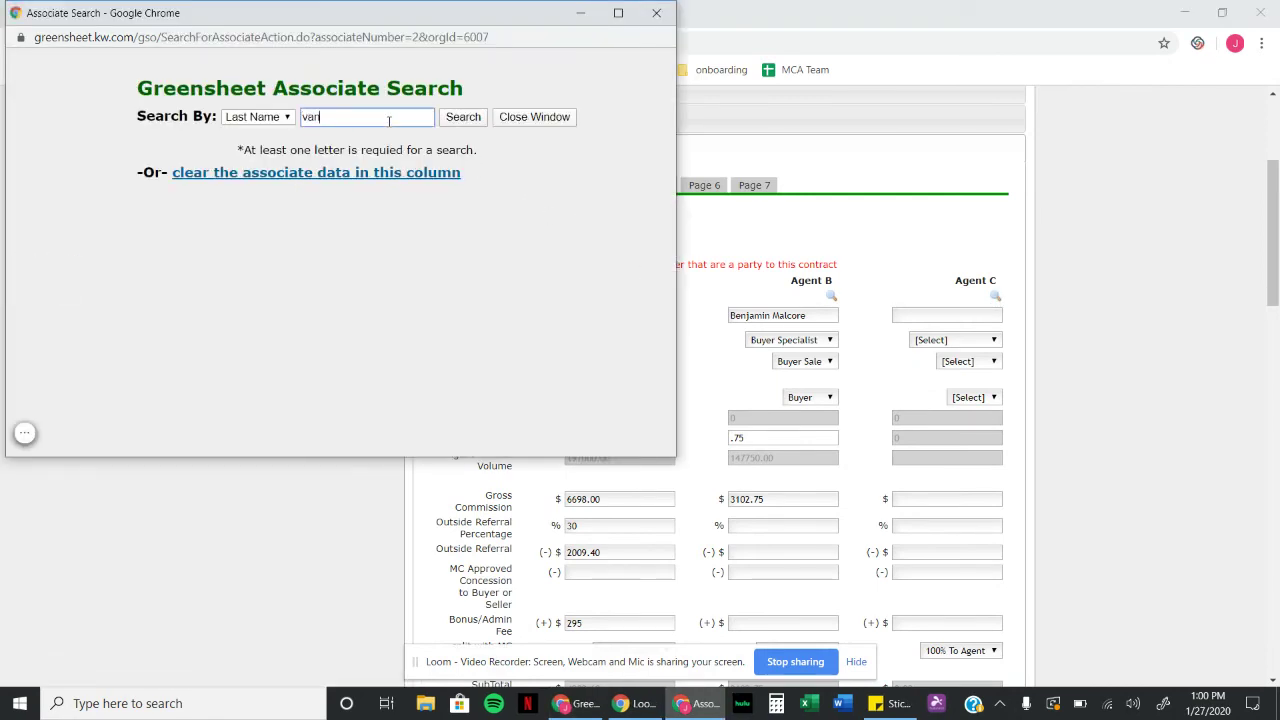
left_click(463, 117)
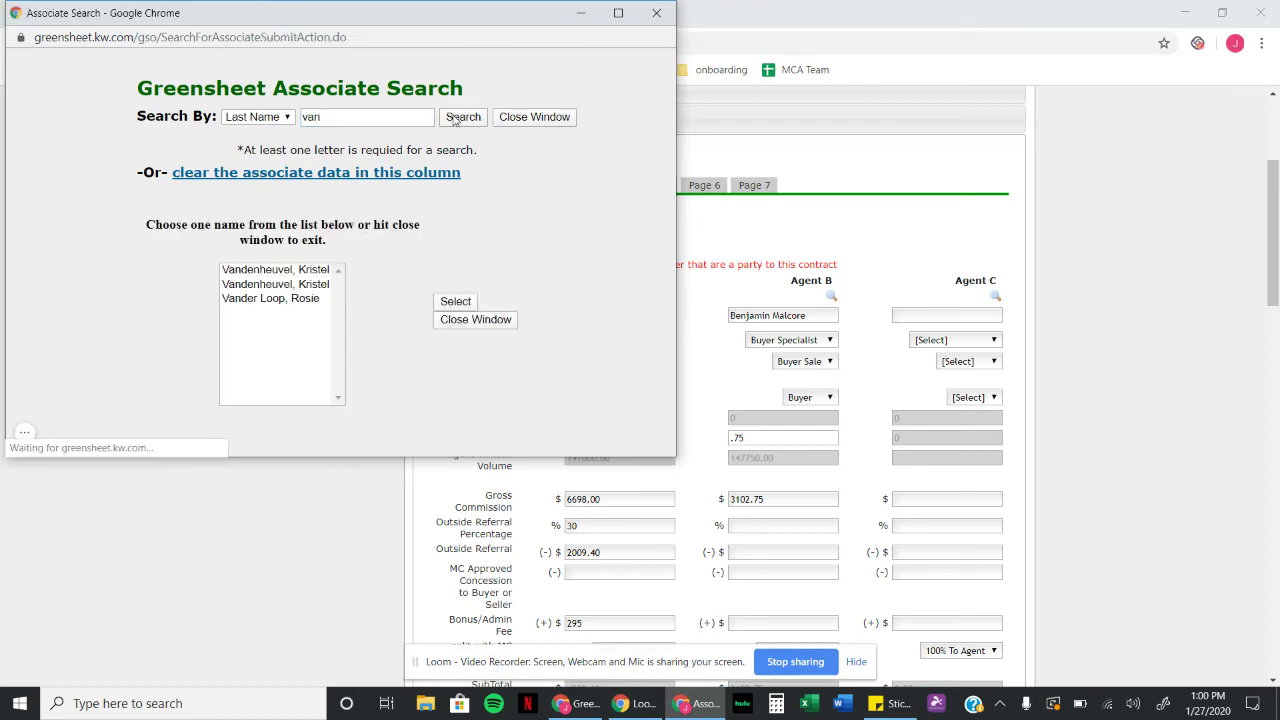
left_click(287, 274)
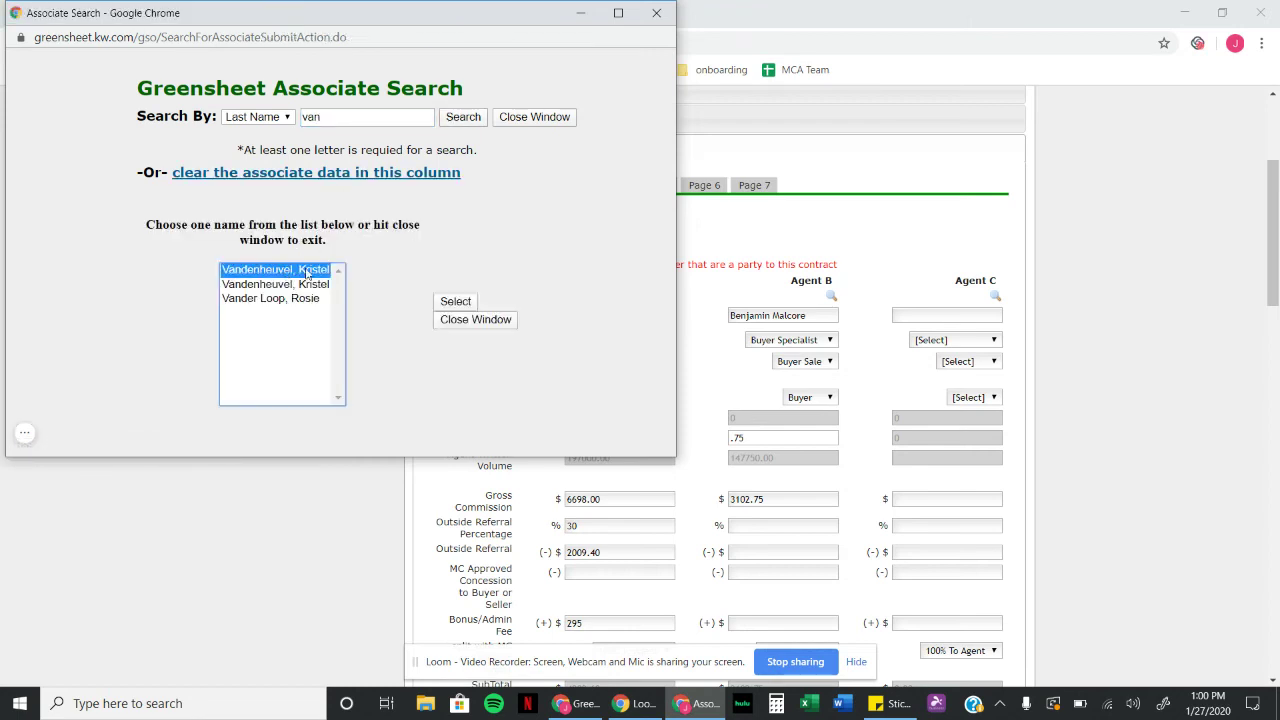
left_click(455, 301)
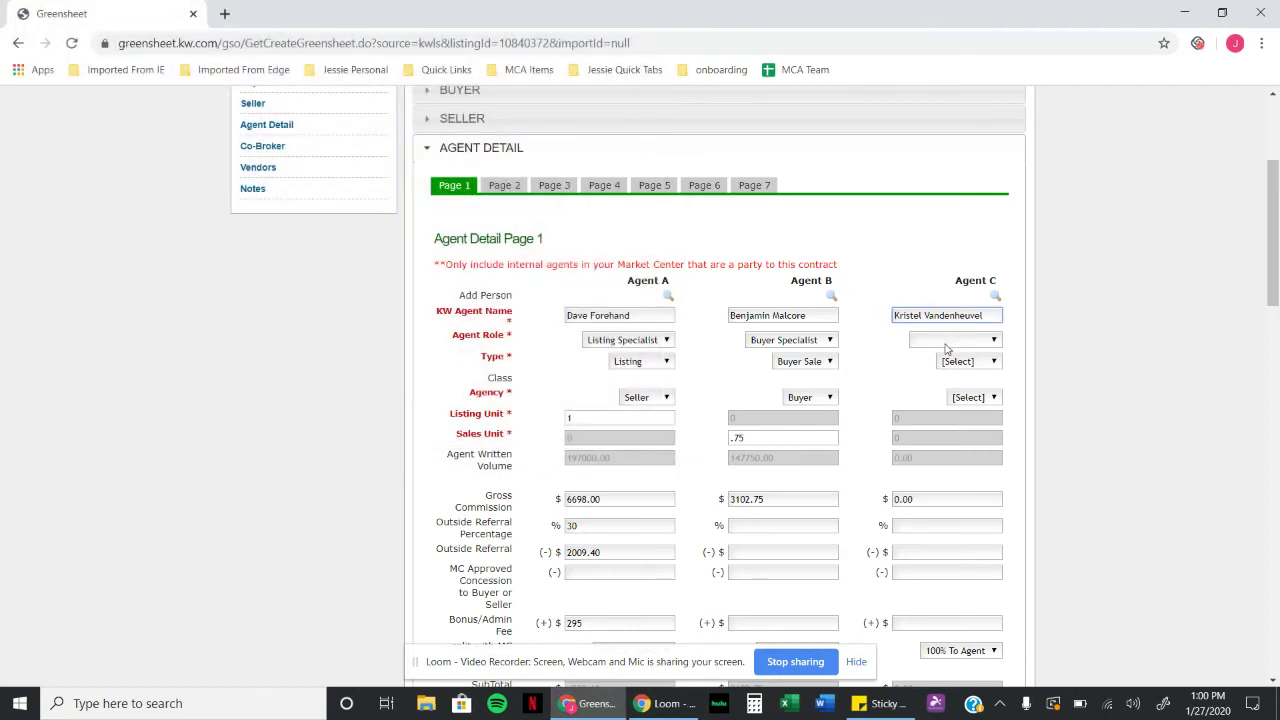
Step: Make Agent C an Individual Agent with Buyer Sale type, Buyer agency and .25 sales unit
left_click(950, 341)
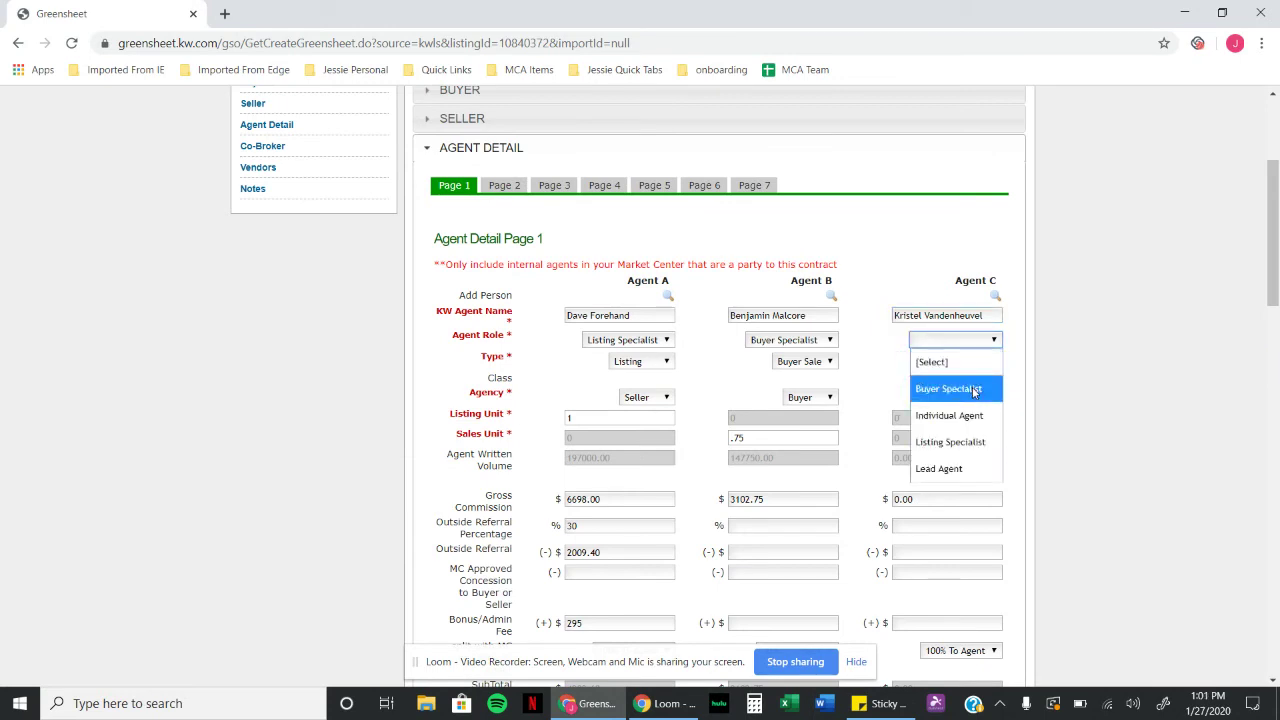
left_click(973, 418)
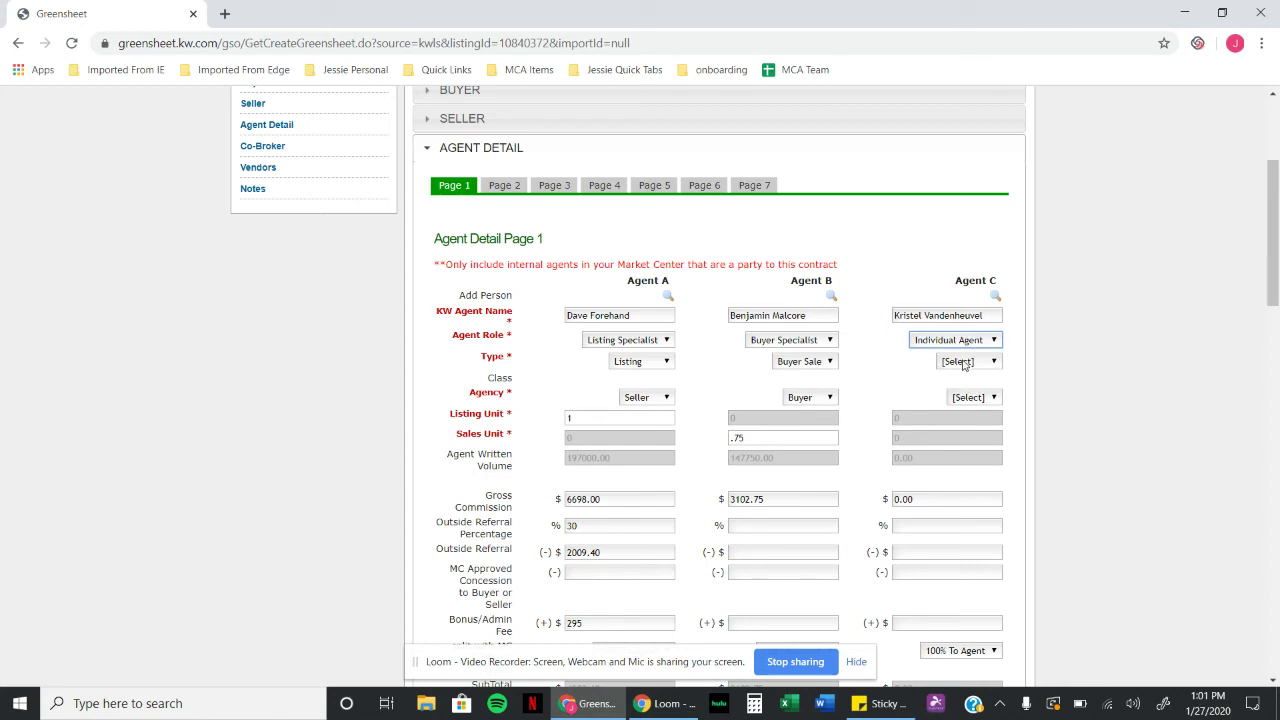
left_click(960, 363)
left_click(970, 432)
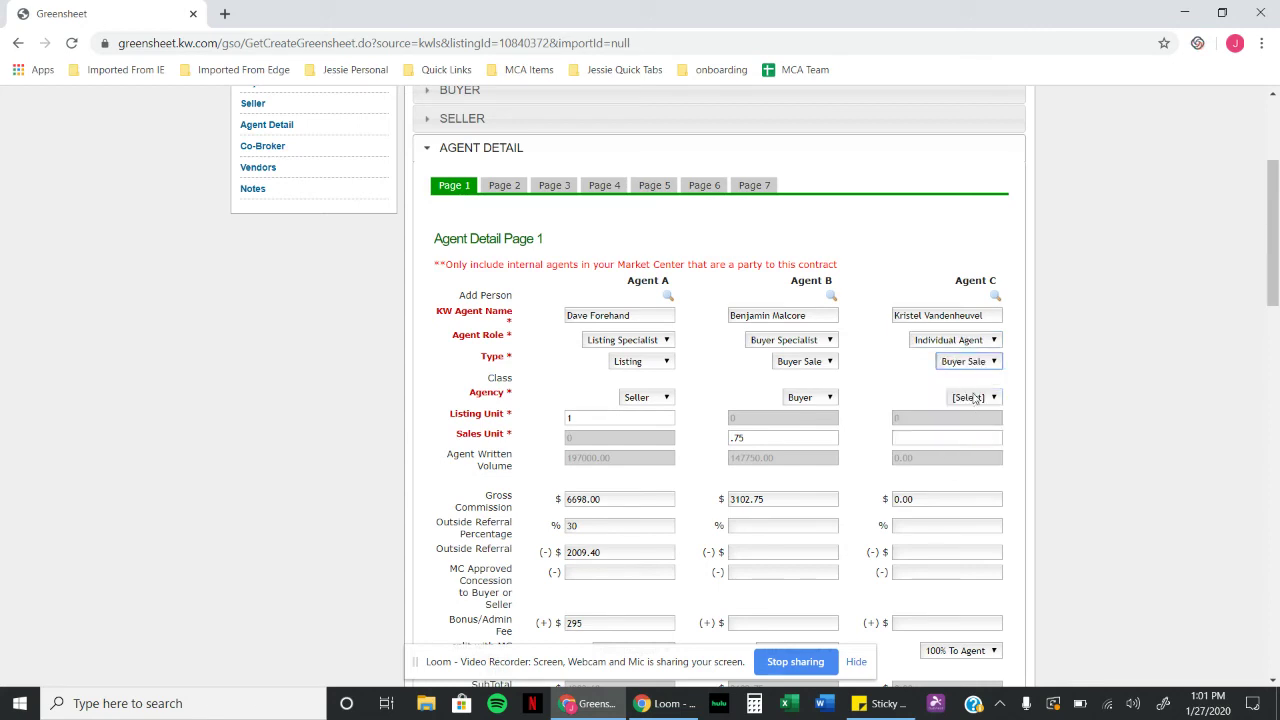
left_click(975, 397)
left_click(978, 450)
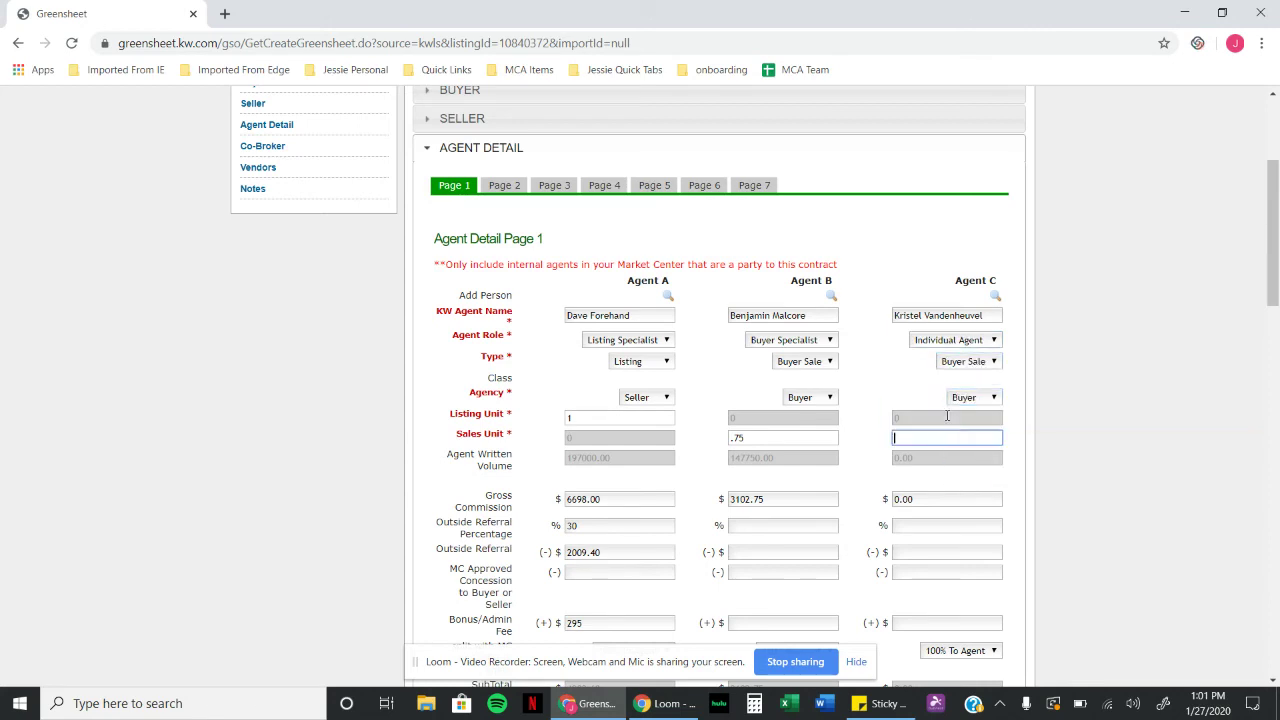
type(".25")
left_click(1032, 474)
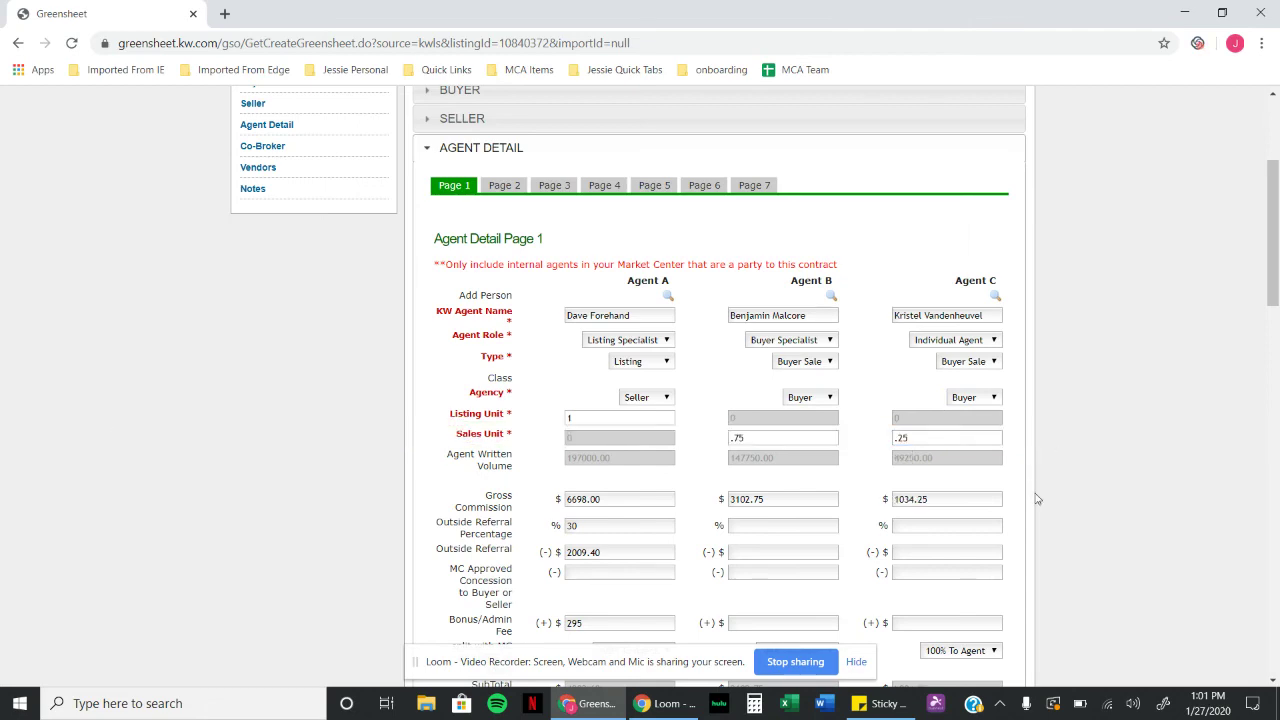
Step: Mark Agent C as not capped on royalty and fill in the Kids Can and Scholarship donations
scroll(1035, 498, "down", 3)
scroll(1035, 498, "down", 1)
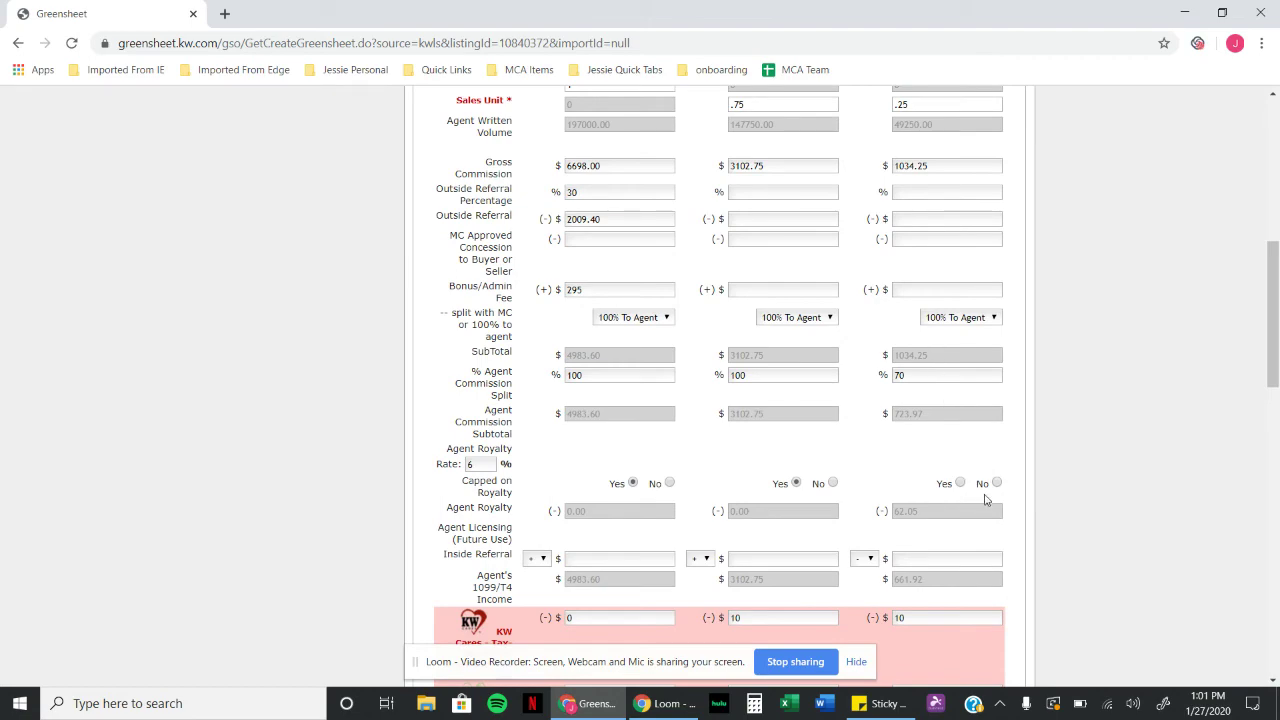
left_click(997, 483)
scroll(1032, 430, "down", 3)
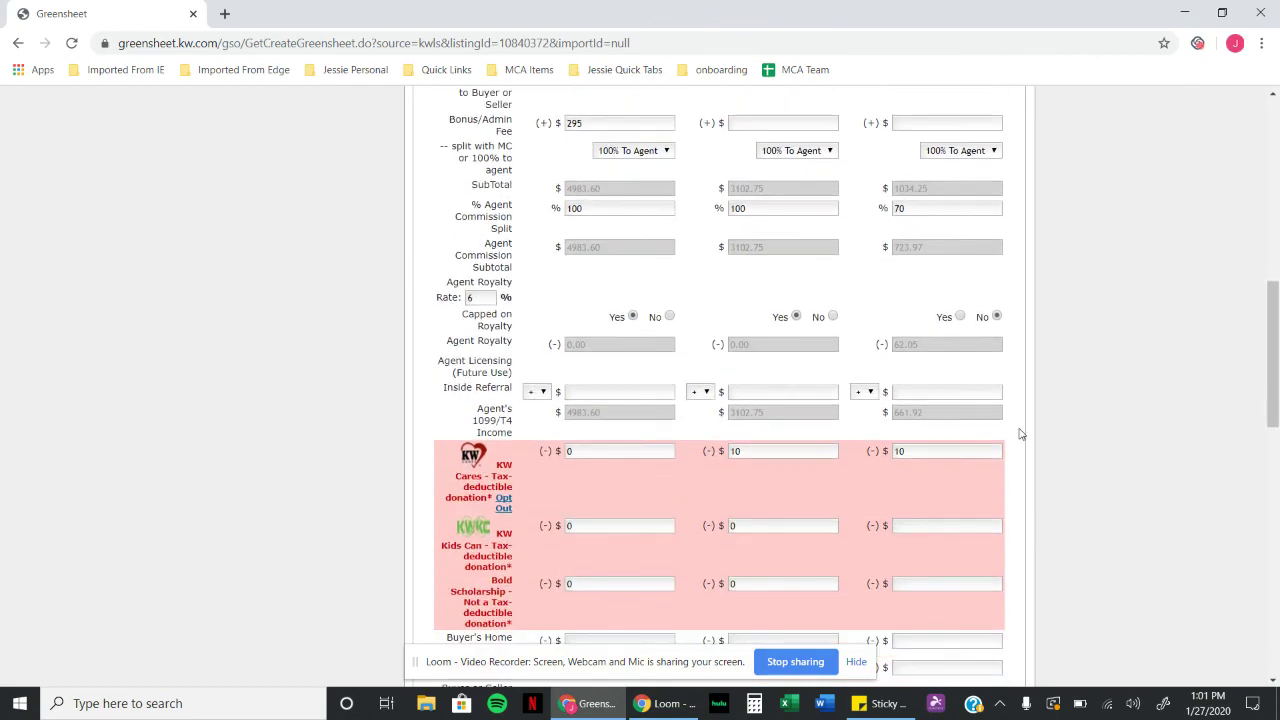
left_click(953, 437)
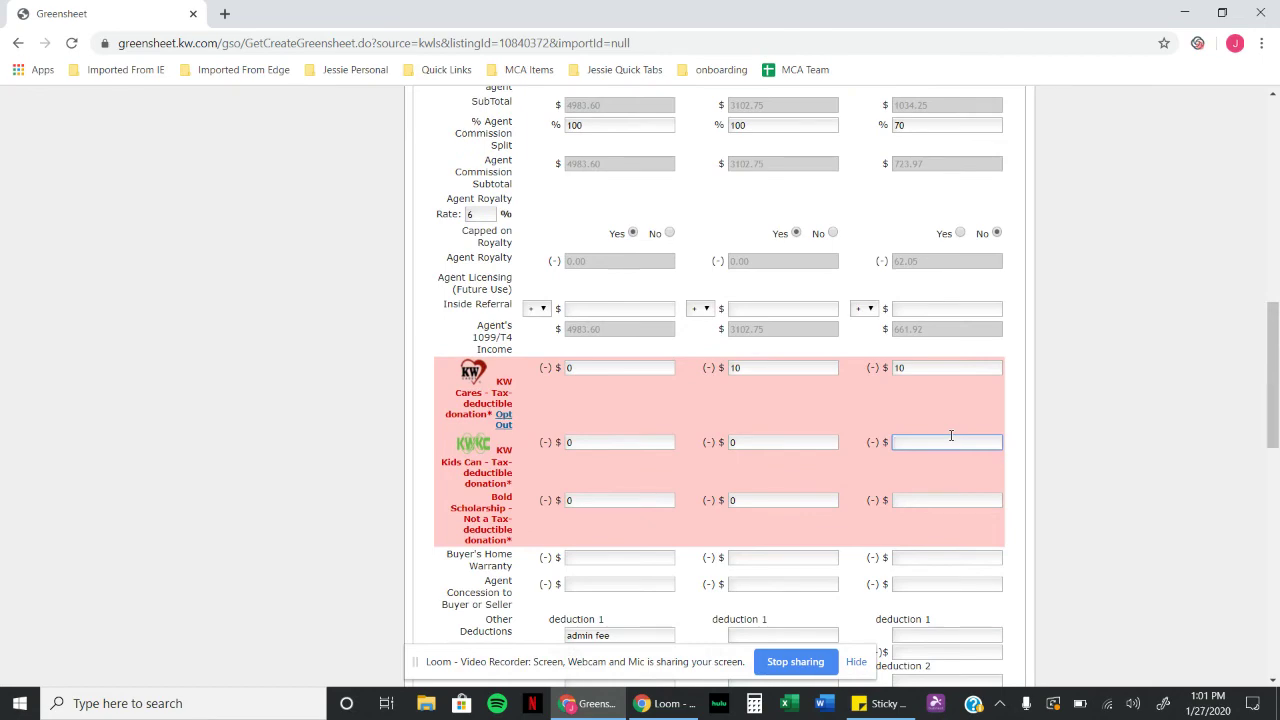
left_click(932, 500)
left_click(1022, 480)
scroll(1026, 514, "down", 3)
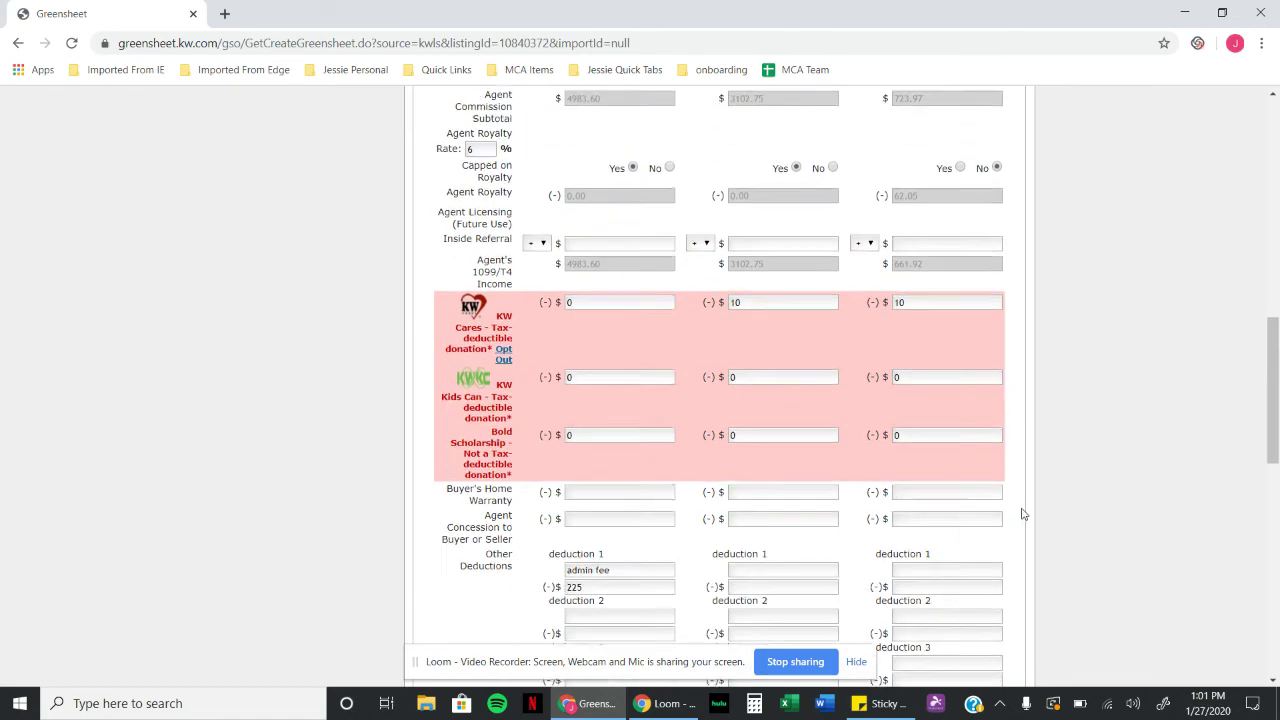
scroll(1025, 514, "down", 1)
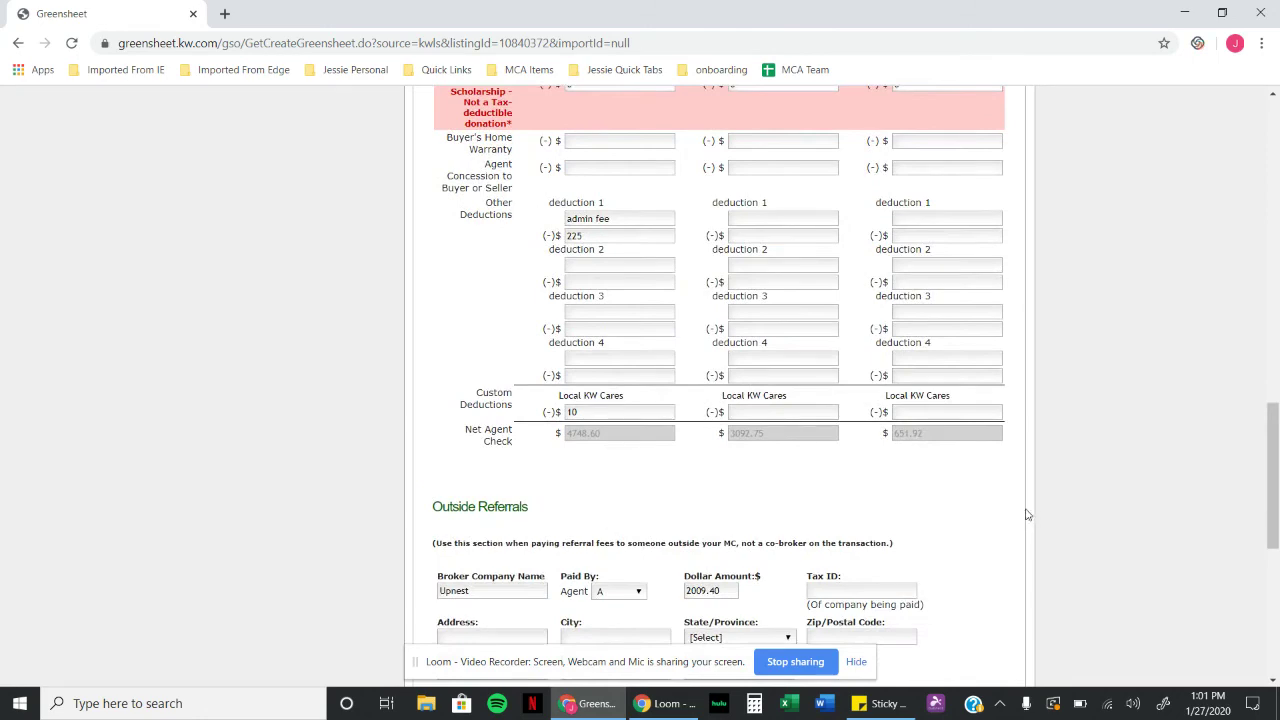
Step: Move past Outside Referrals, Co-Broker and Vendors to reach the Notes section
scroll(987, 512, "down", 3)
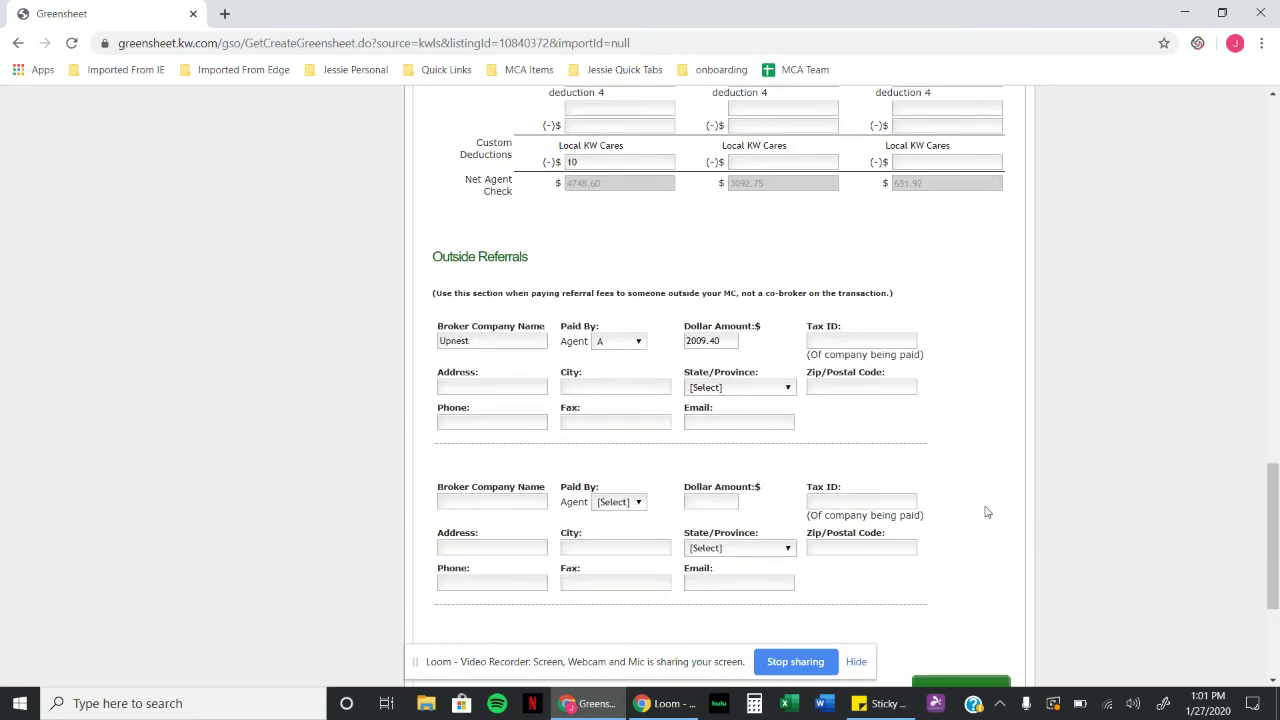
scroll(987, 512, "down", 1)
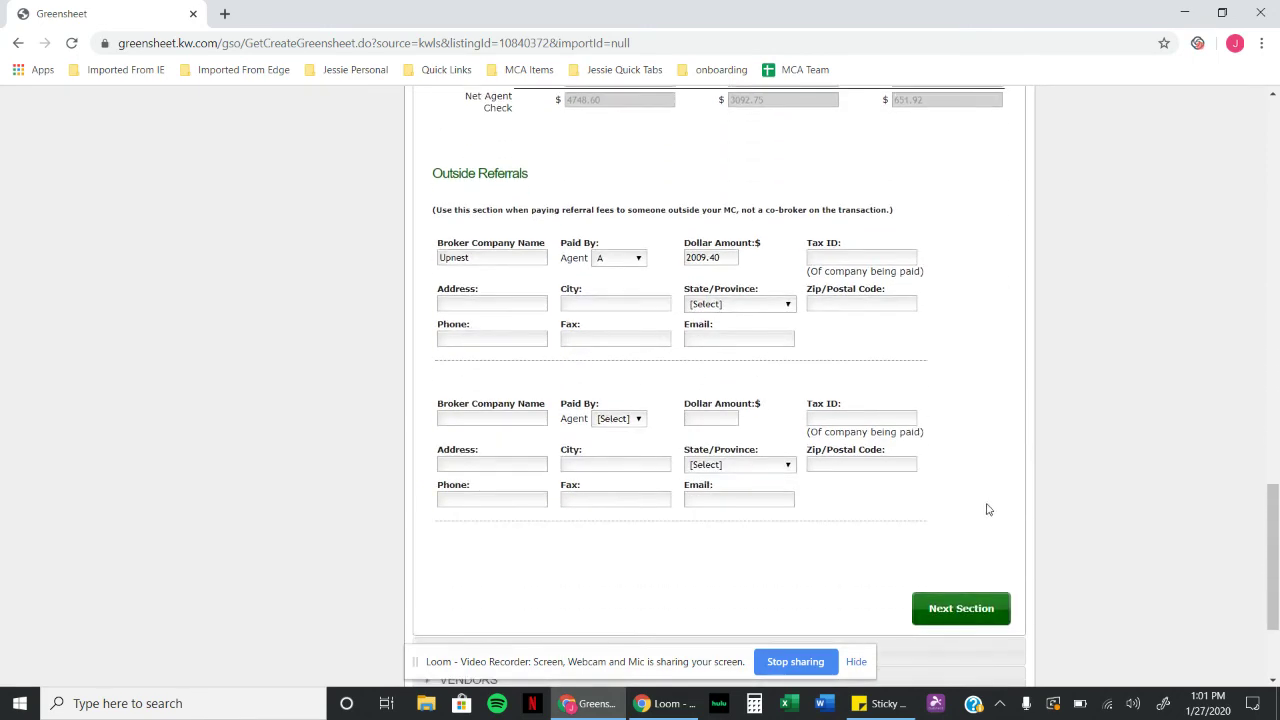
left_click(951, 611)
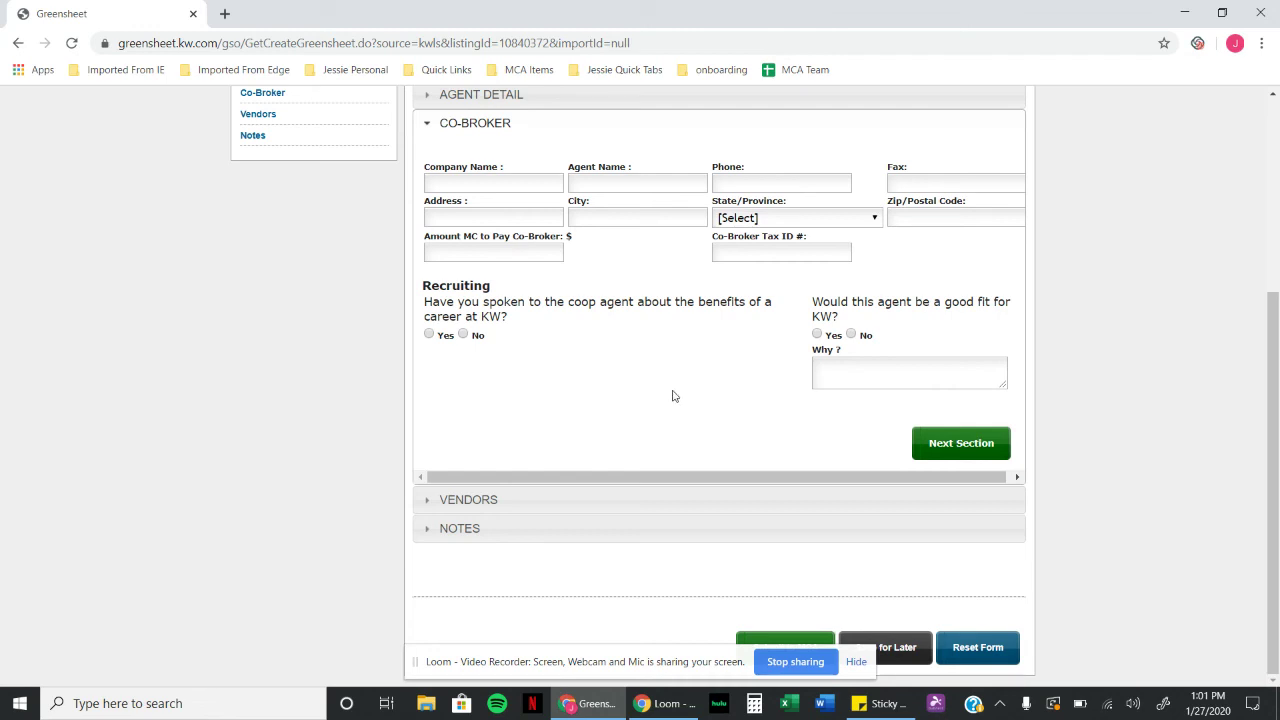
left_click(963, 443)
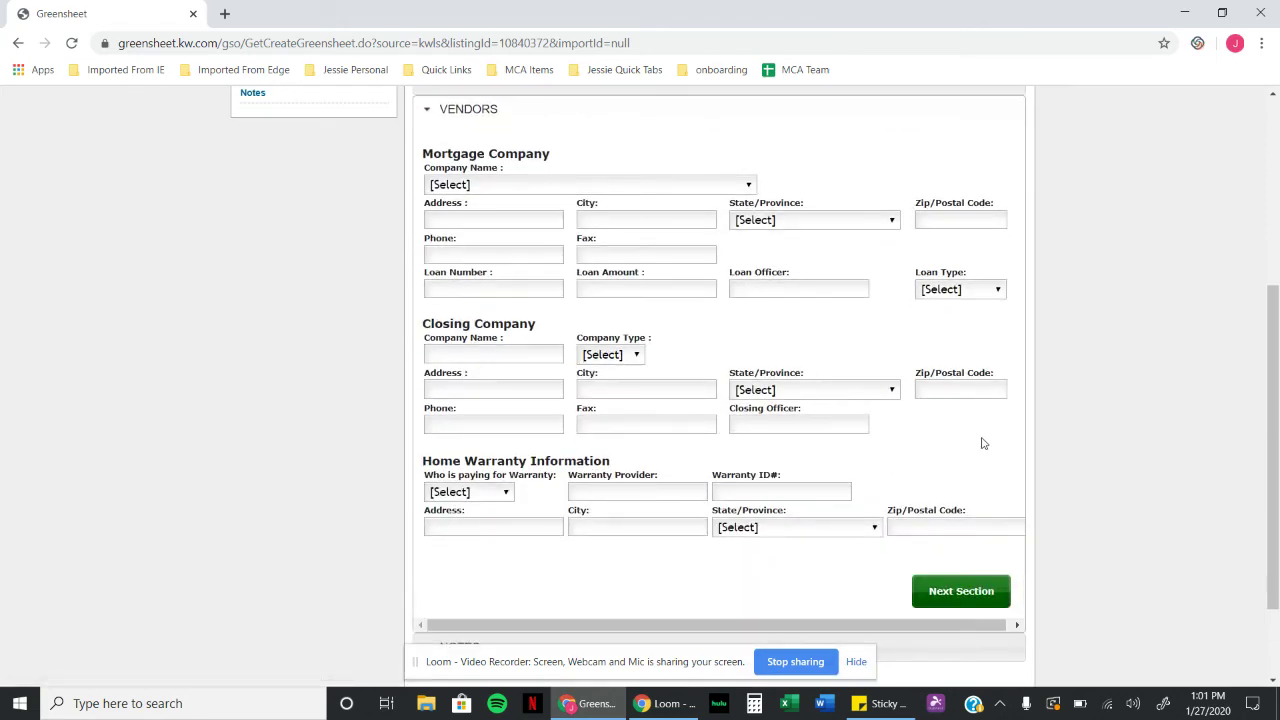
left_click(974, 592)
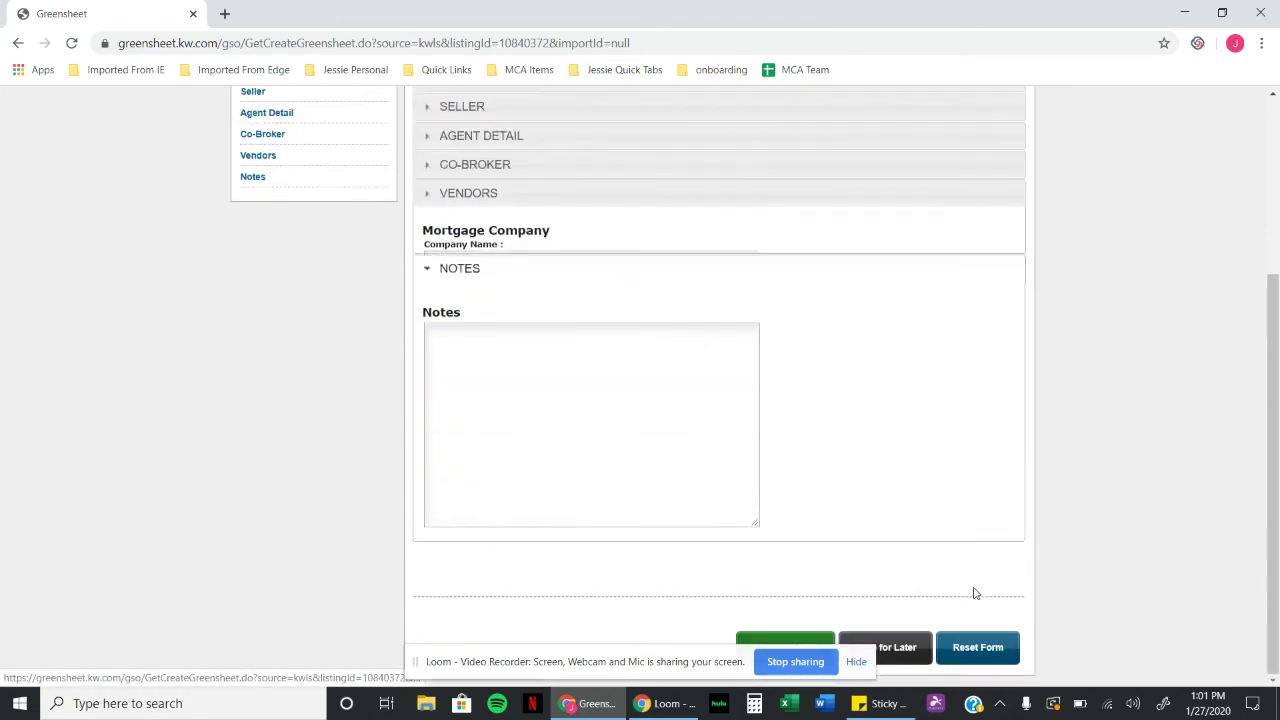
Step: Write a note in the Notes box recording the 30% referral to Upnest on one agent's side
left_click(566, 348)
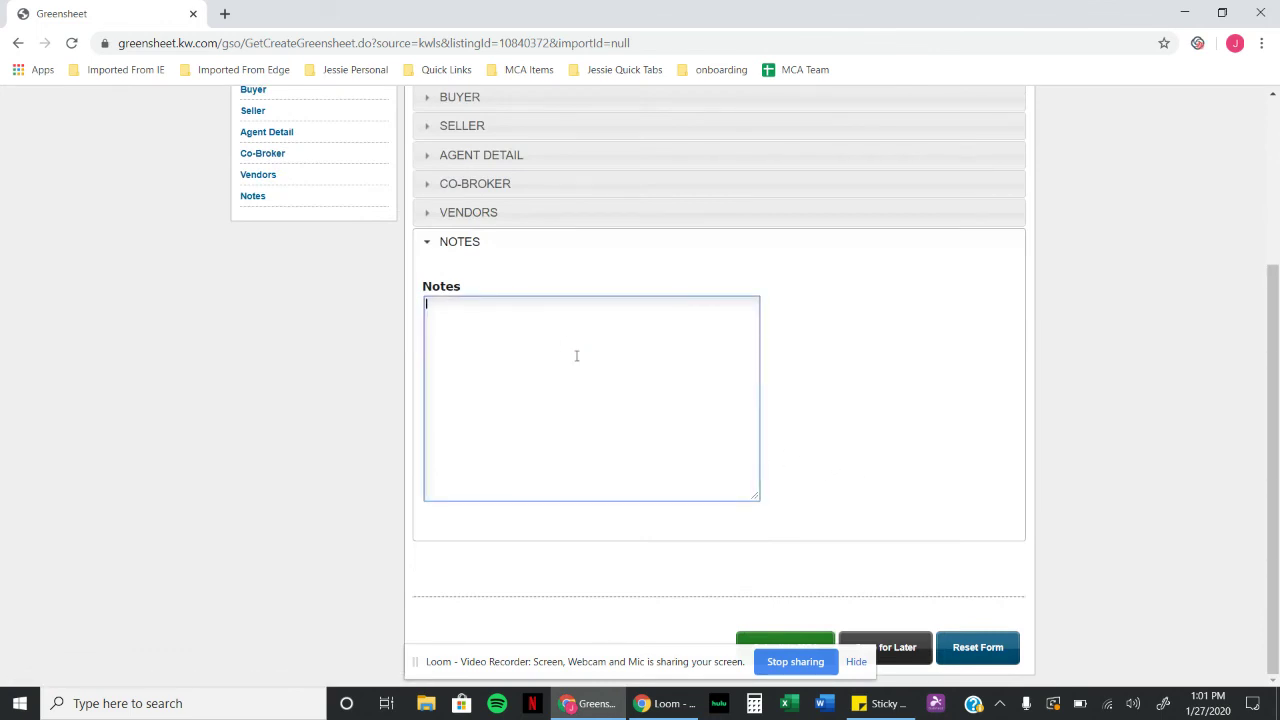
type("30% tp")
key("BackSpace")
type("re")
type("fe")
type("rral to")
type(" up")
type("nest on c")
type("ave's side")
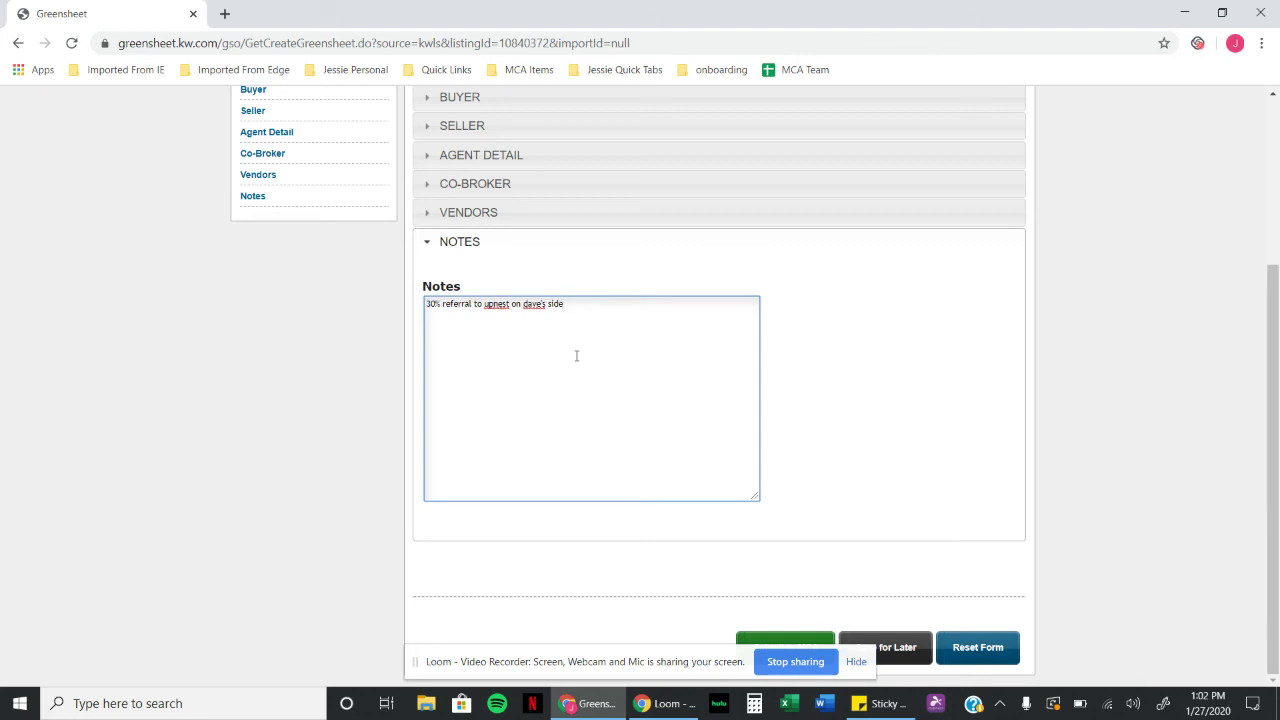
left_click(942, 578)
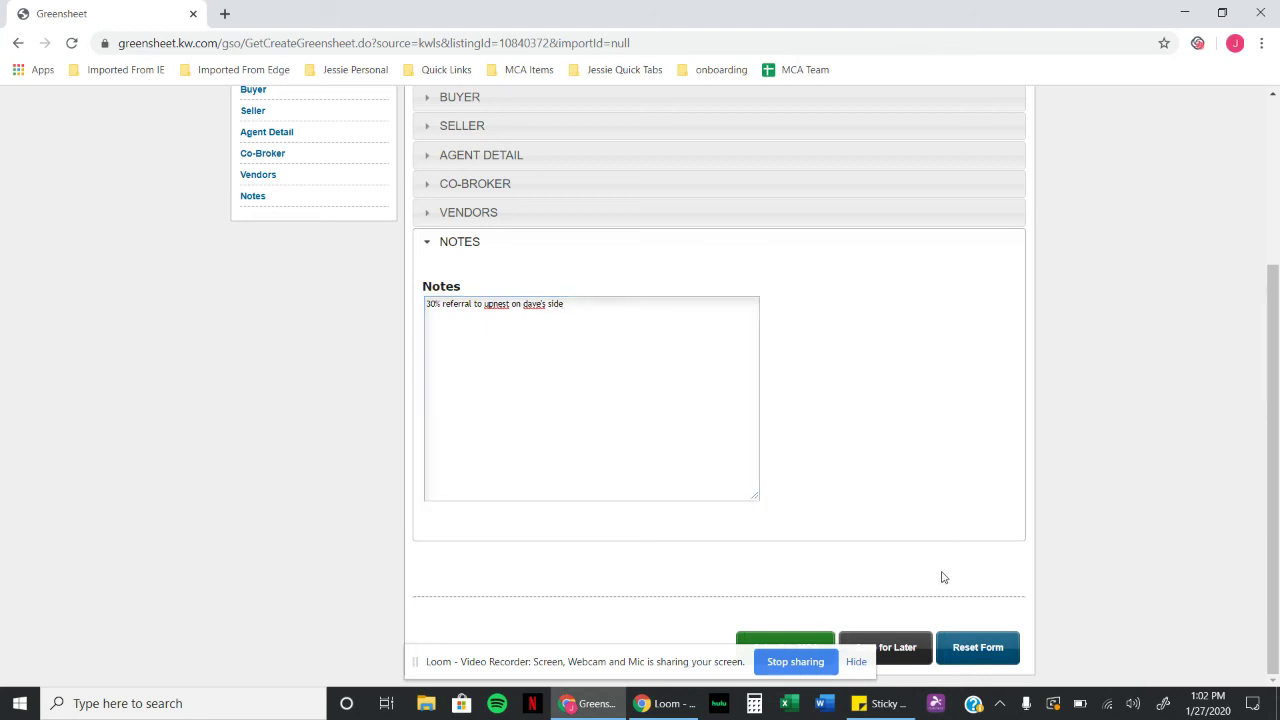
left_click(793, 645)
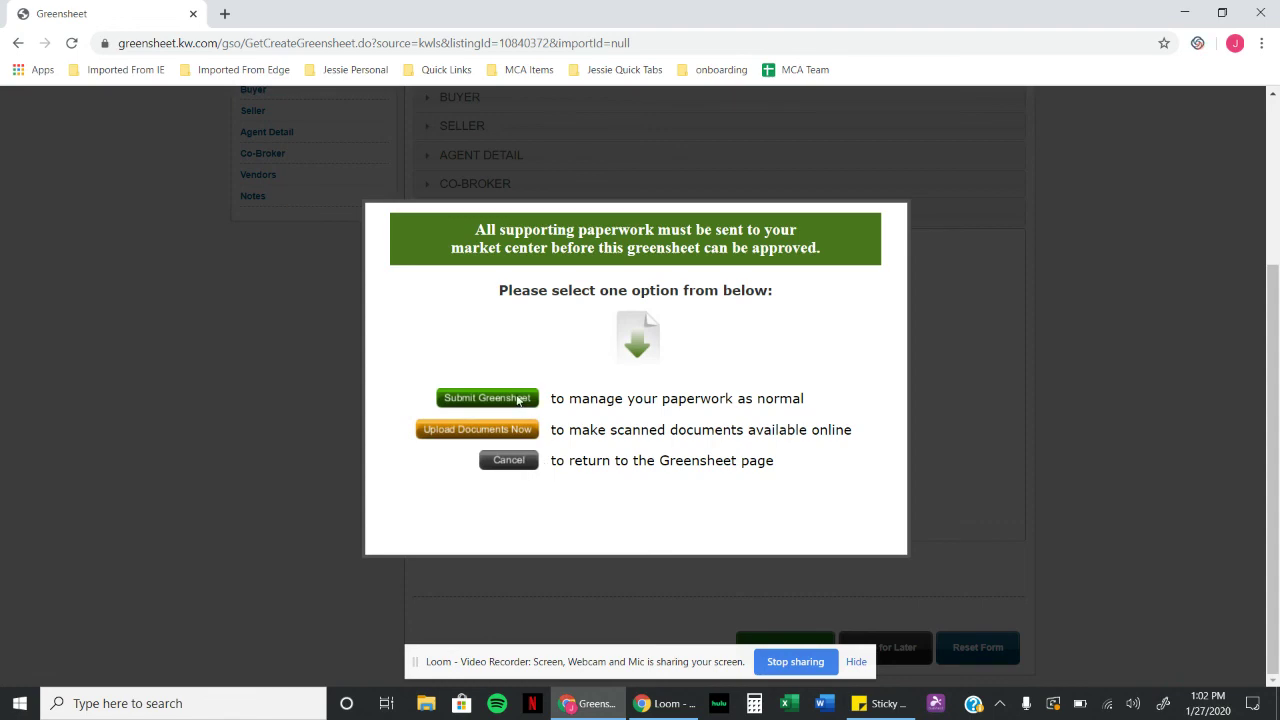
left_click(487, 398)
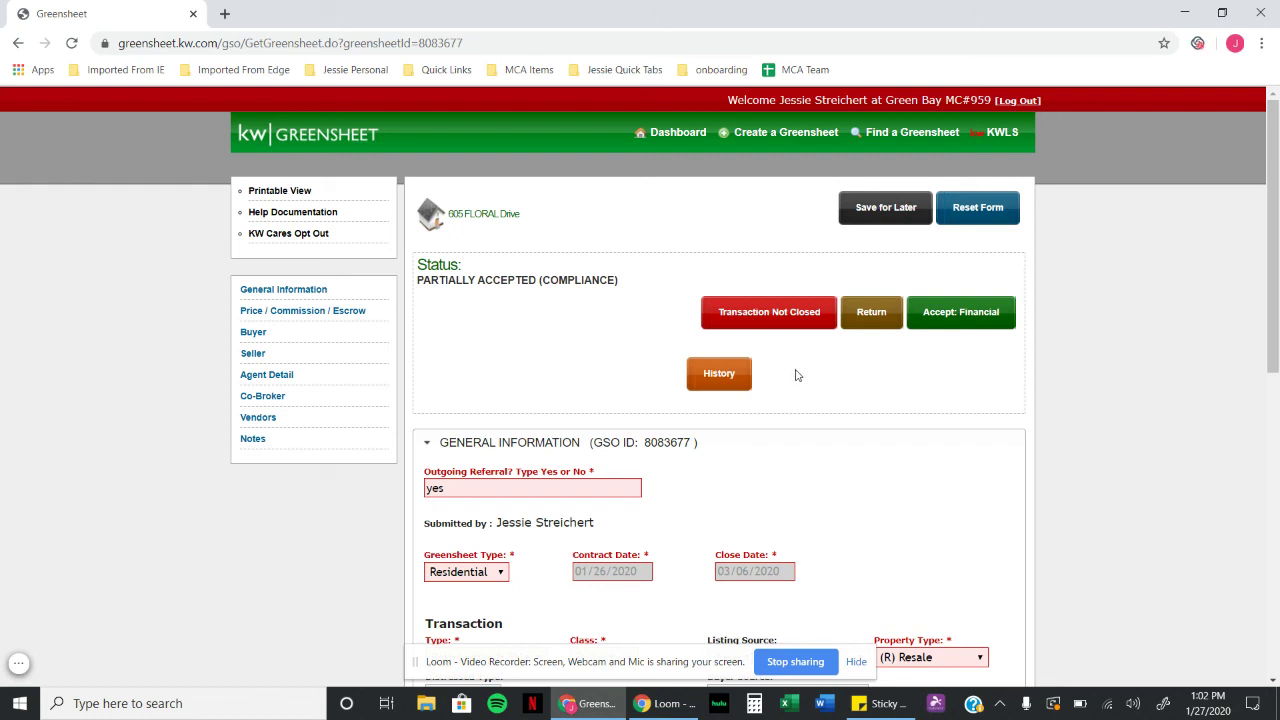
left_click(789, 318)
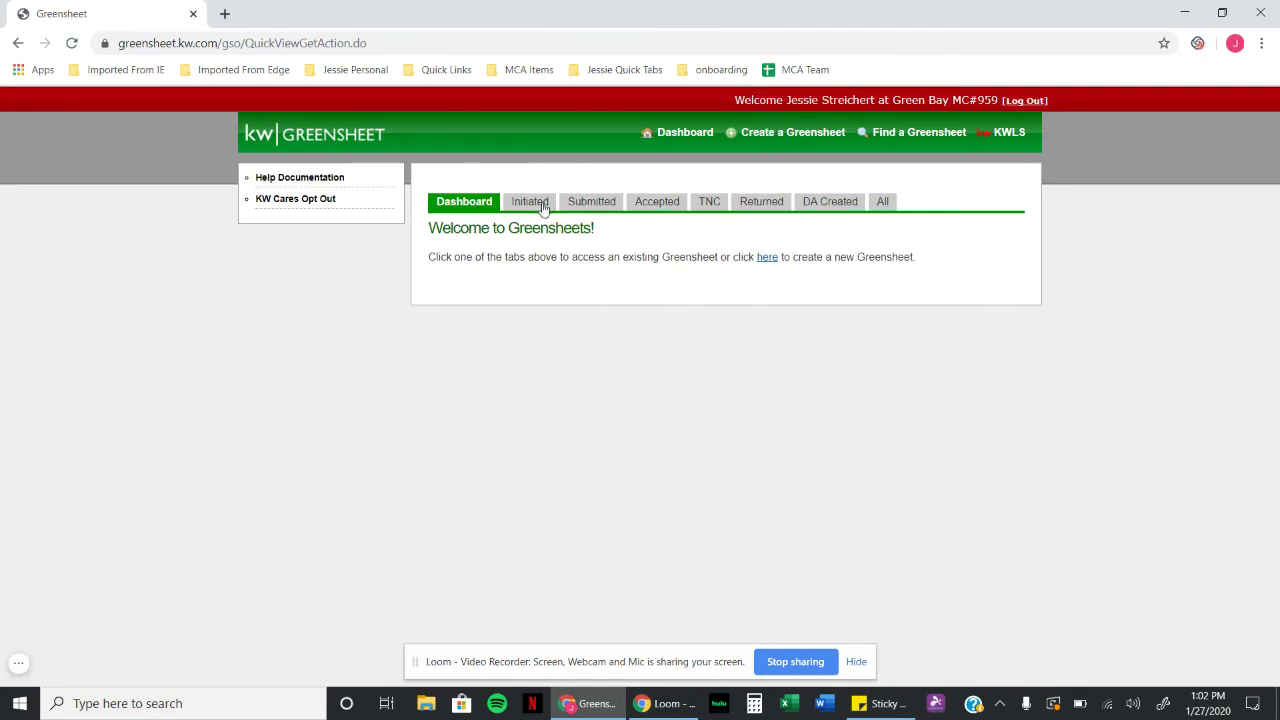
left_click(654, 204)
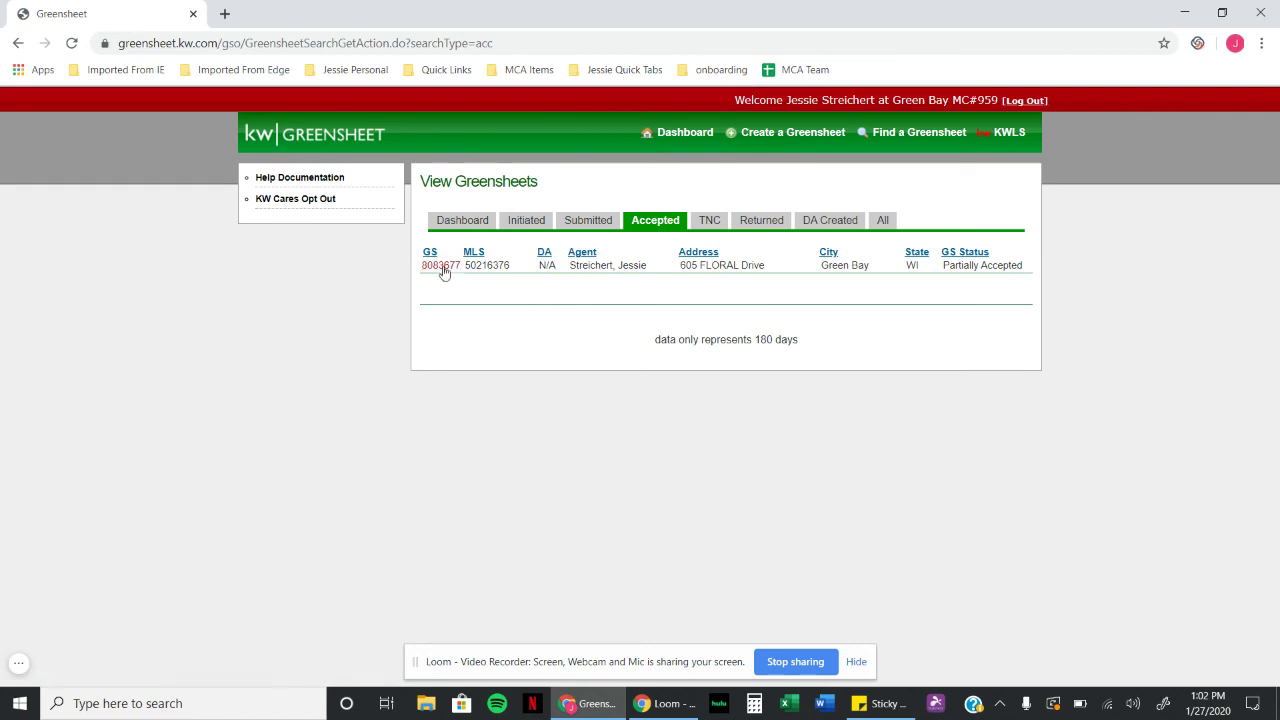
left_click(443, 268)
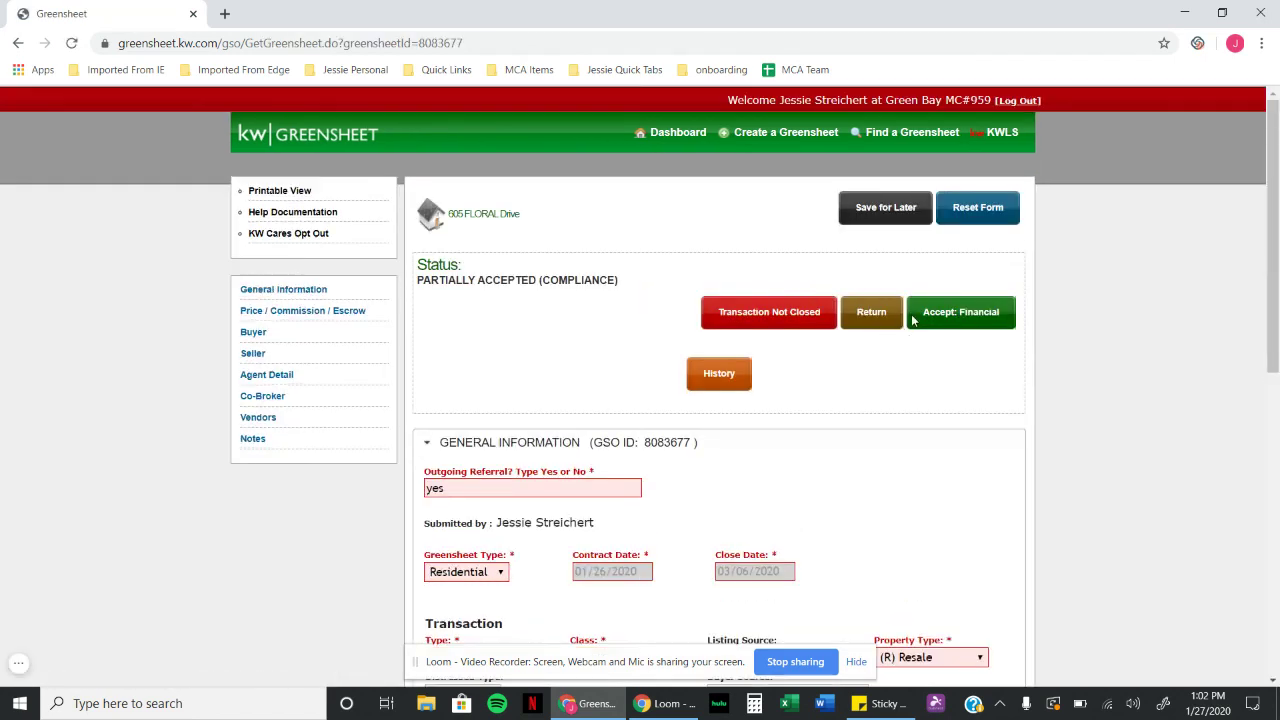